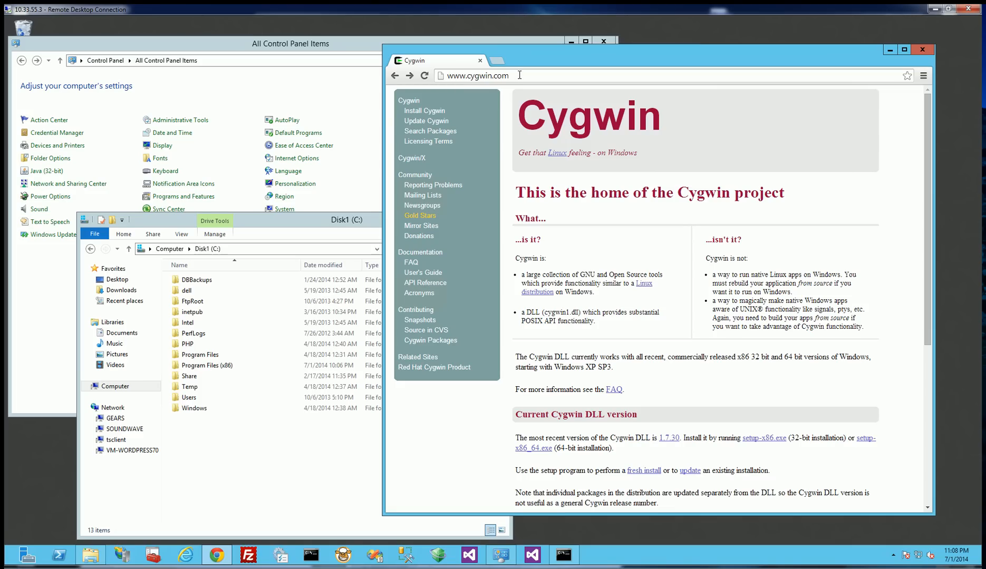
# Download the 64-bit installer setup-x86_64.exe from the Cygwin home page and run it.
pyautogui.moveTo(519, 75); pyautogui.dragTo(407, 72)
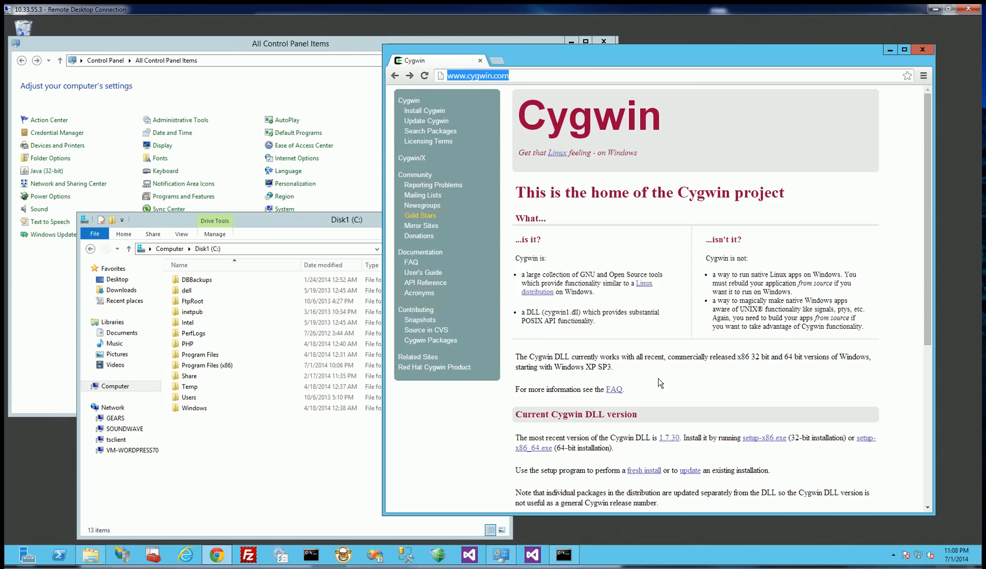
pyautogui.click(700, 394)
pyautogui.scroll(-3, 702, 394)
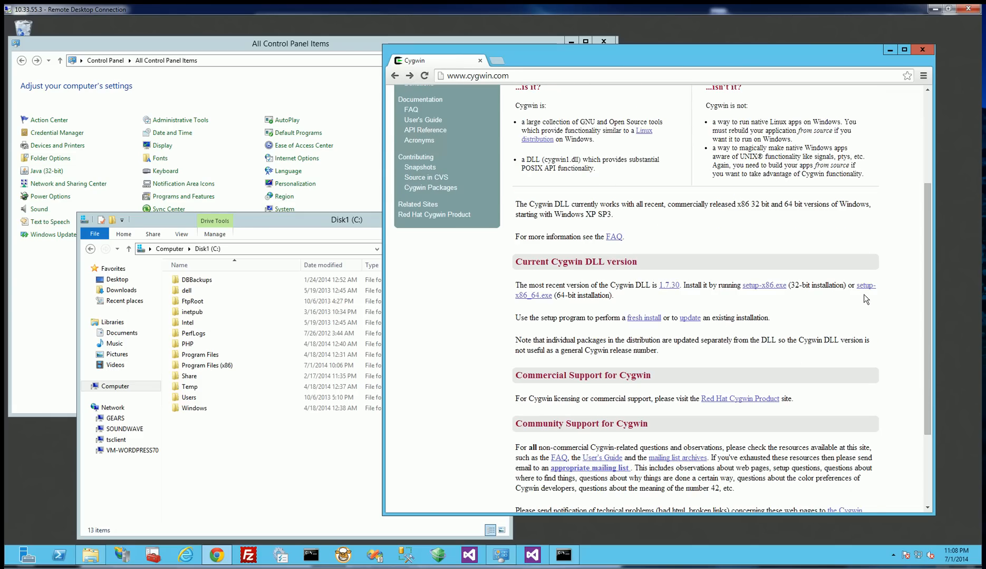
pyautogui.click(531, 295)
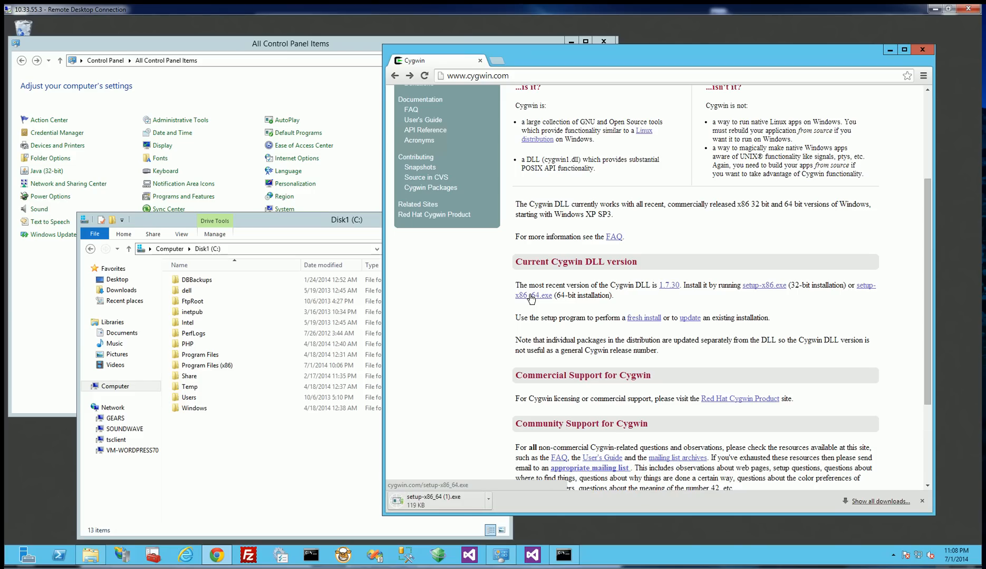
pyautogui.click(446, 504)
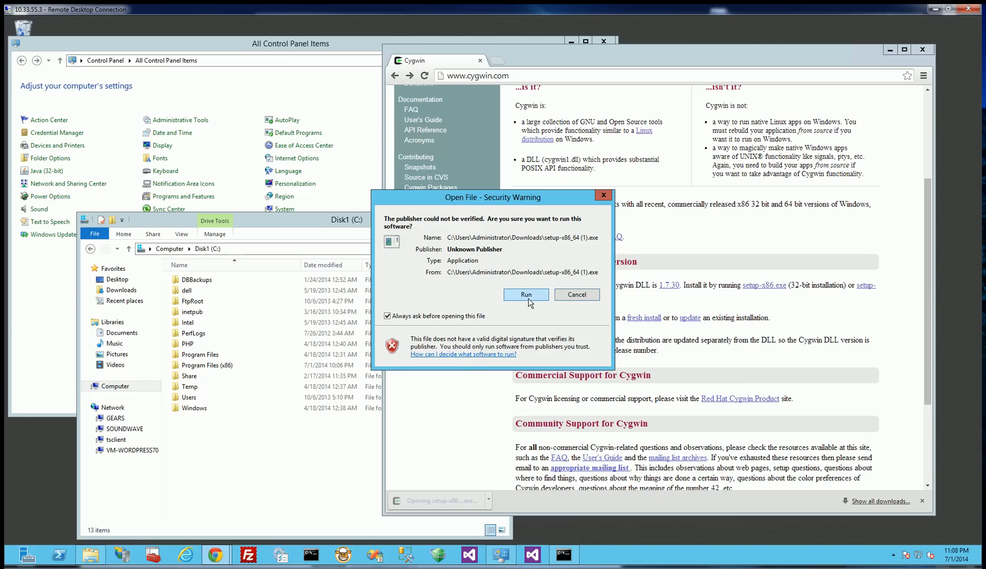
pyautogui.click(527, 298)
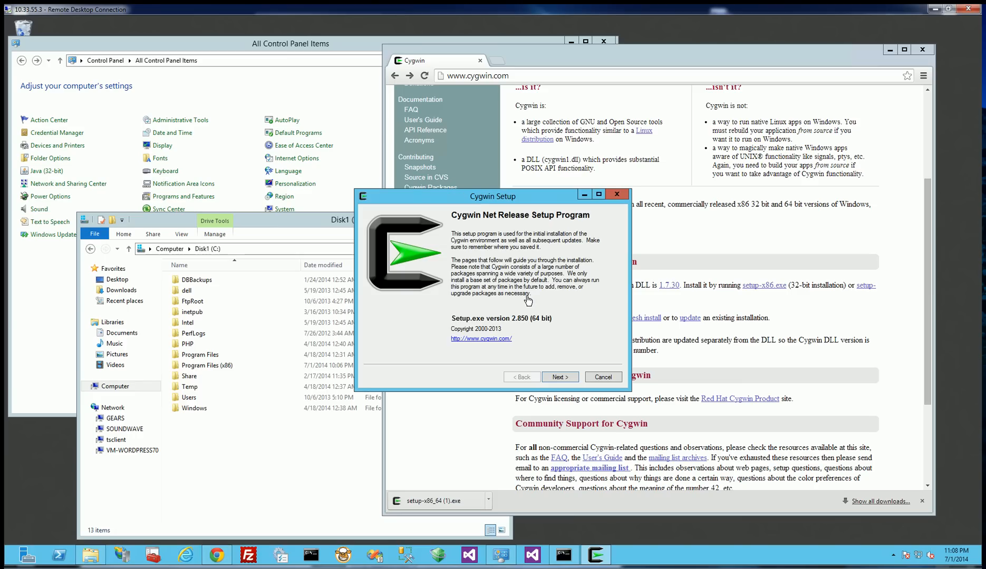
# Begin the Cygwin setup and choose Download Without Installing as the installation type.
pyautogui.click(562, 378)
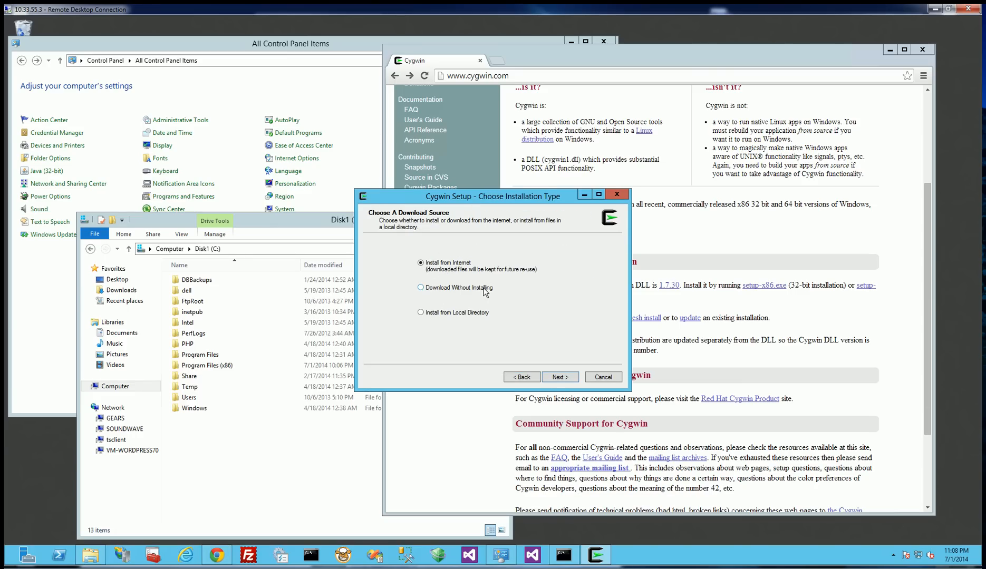
pyautogui.click(443, 294)
pyautogui.click(568, 377)
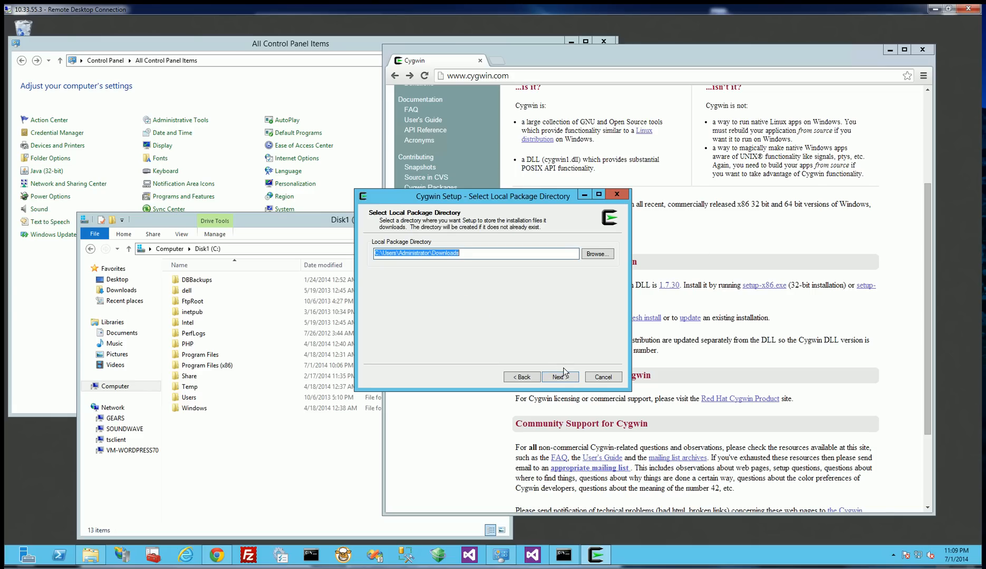
pyautogui.click(555, 374)
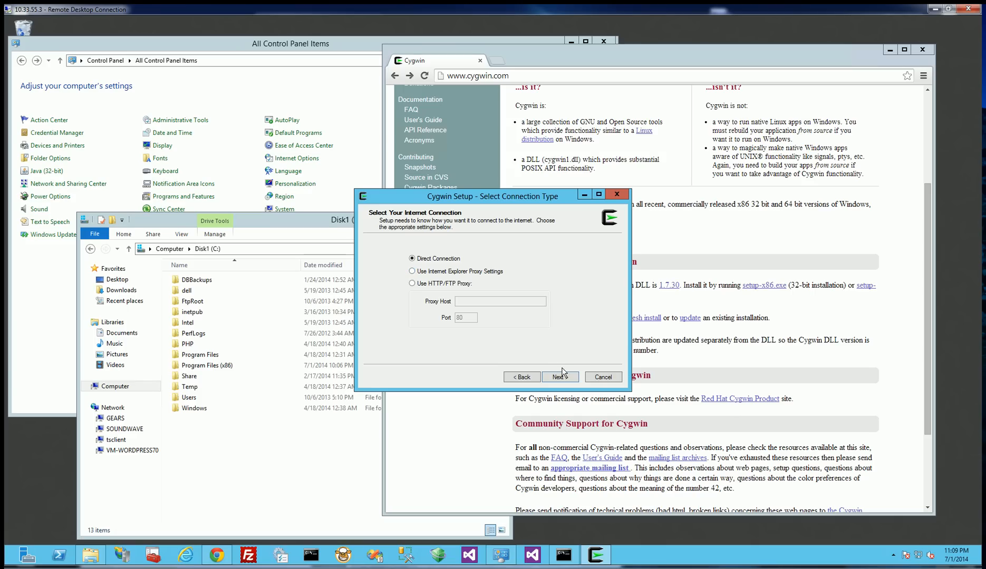
pyautogui.click(564, 379)
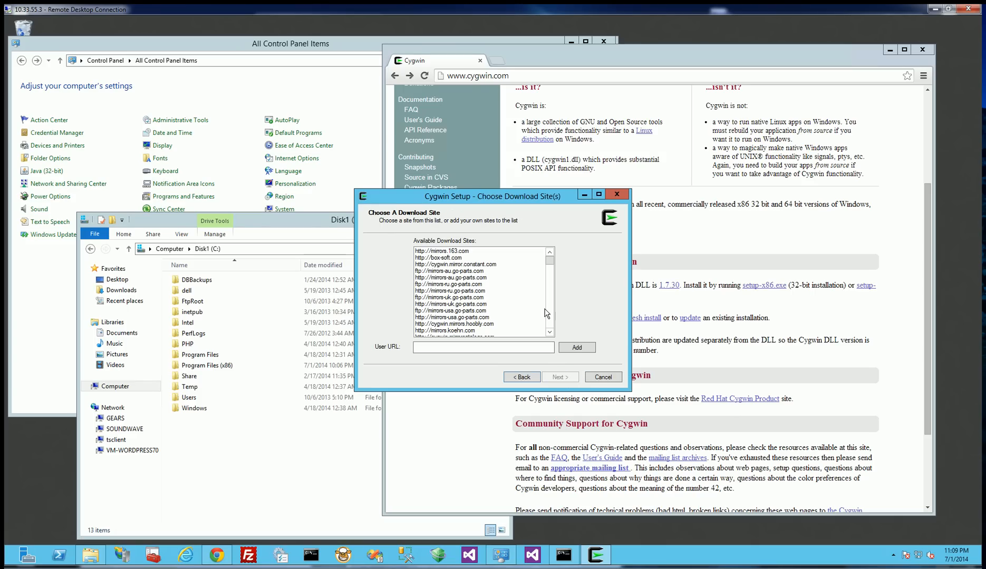
pyautogui.click(462, 319)
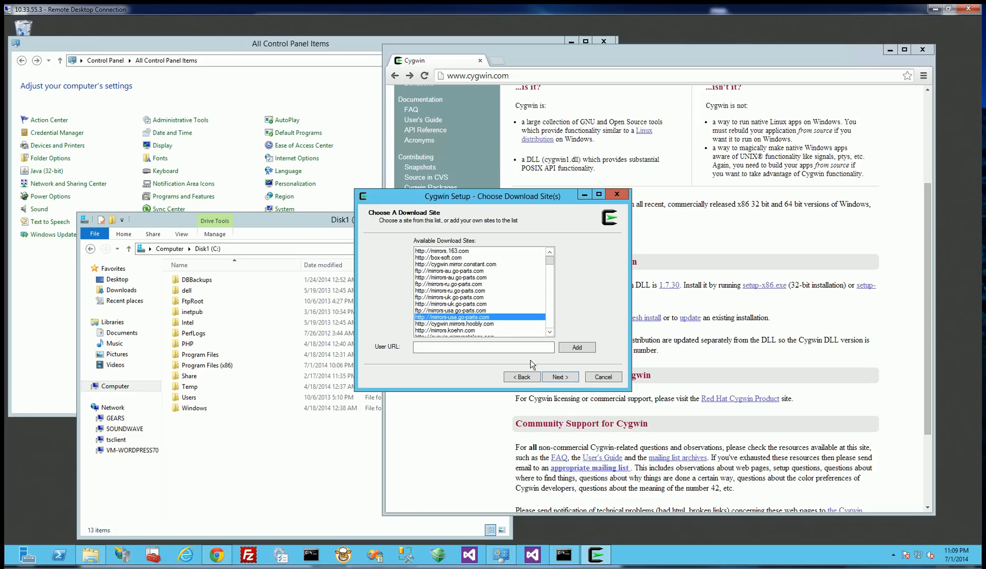
pyautogui.click(556, 377)
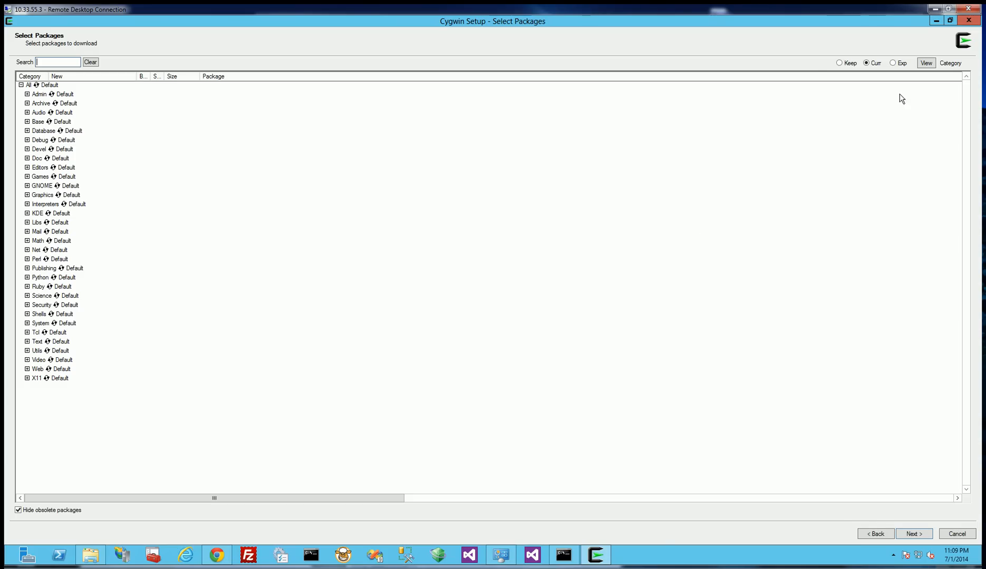
# In the full package list, mark openssh, openssh-debuginfo, openssl, openssl-debuginfo and openssl-devel for download.
pyautogui.click(926, 64)
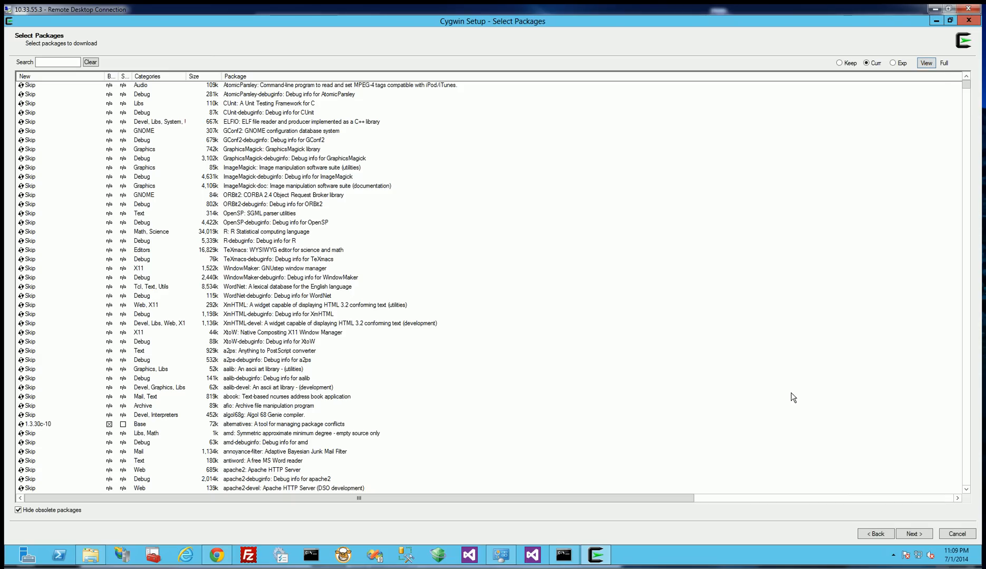
pyautogui.moveTo(968, 87); pyautogui.dragTo(965, 360)
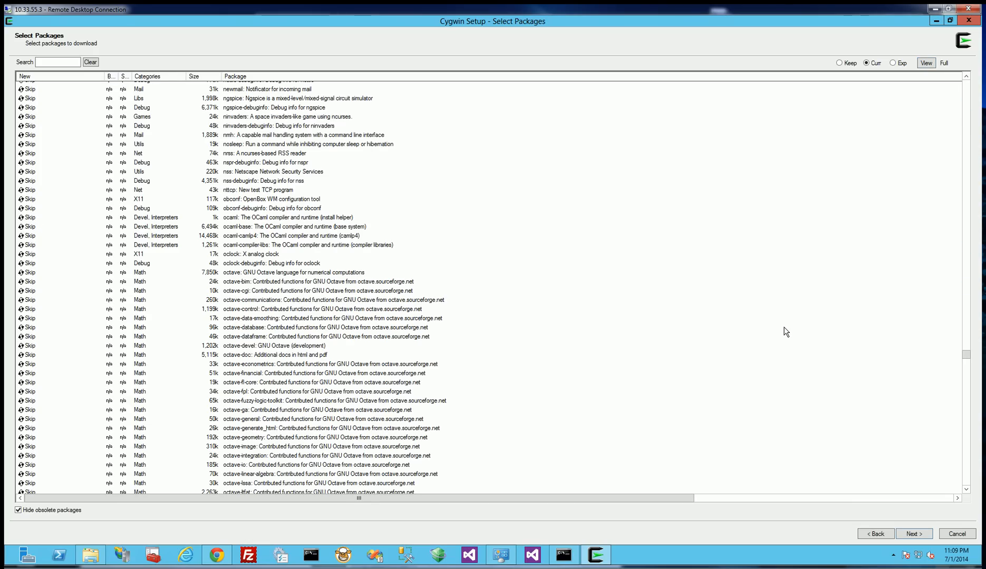
pyautogui.scroll(-12, 782, 327)
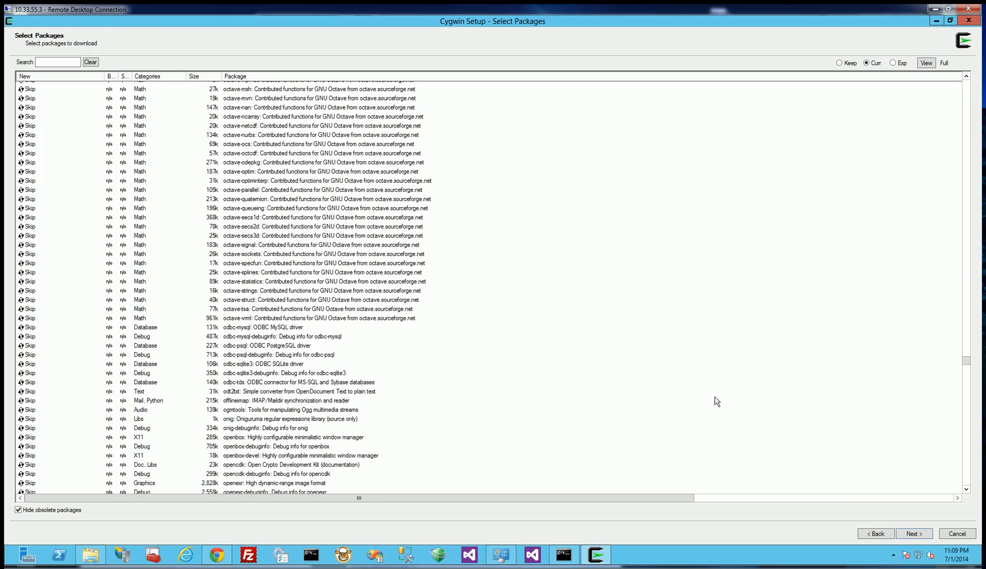
pyautogui.scroll(-12, 610, 381)
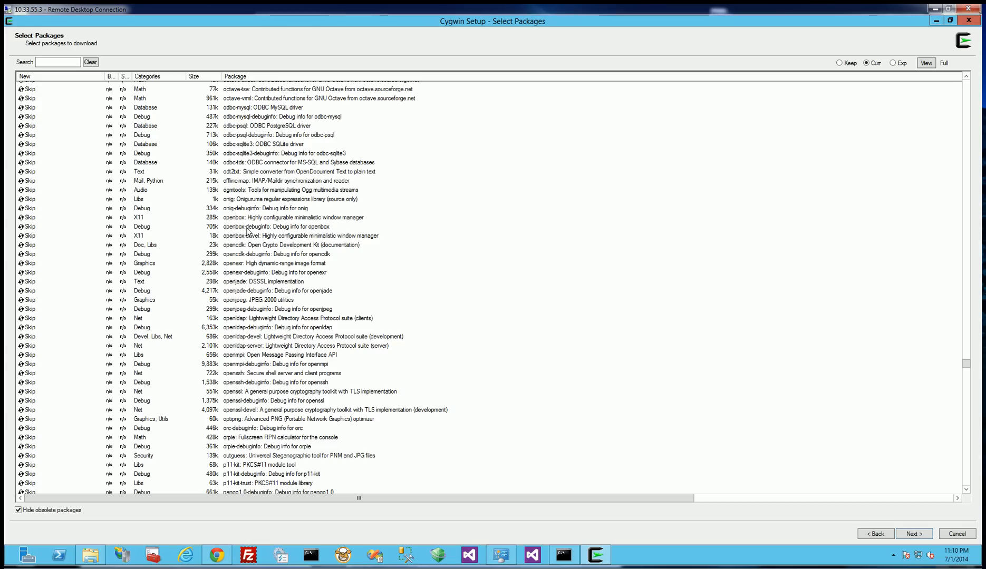
pyautogui.scroll(-3, 251, 288)
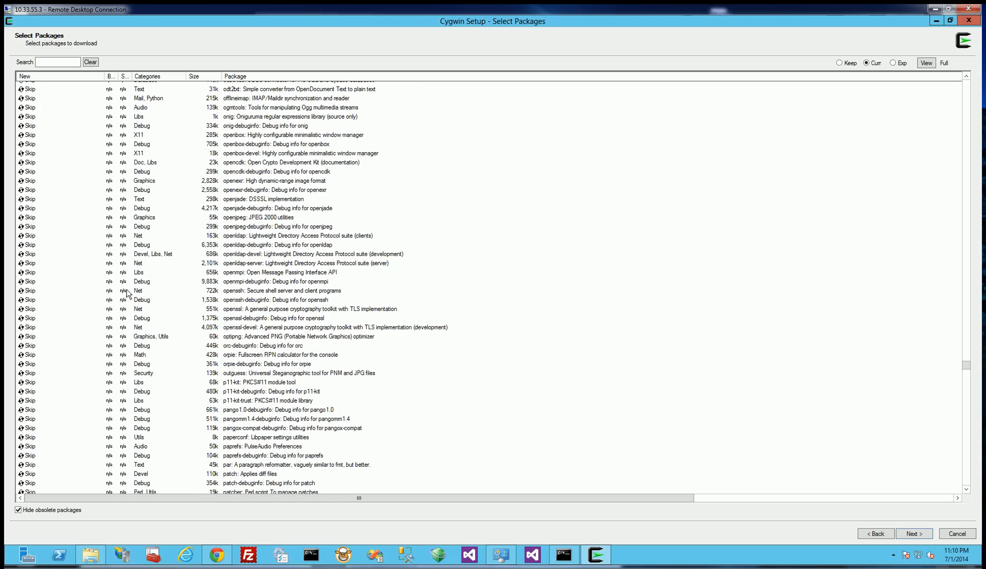
pyautogui.click(30, 291)
pyautogui.click(29, 300)
pyautogui.click(30, 310)
pyautogui.click(30, 318)
pyautogui.click(31, 328)
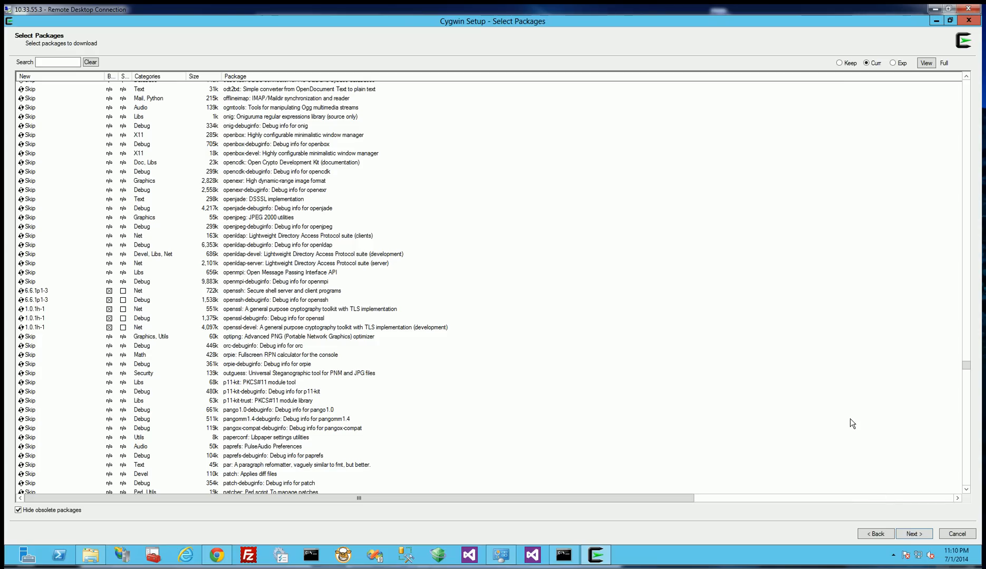
# Download the marked packages together with their required dependencies and finish the setup.
pyautogui.click(915, 534)
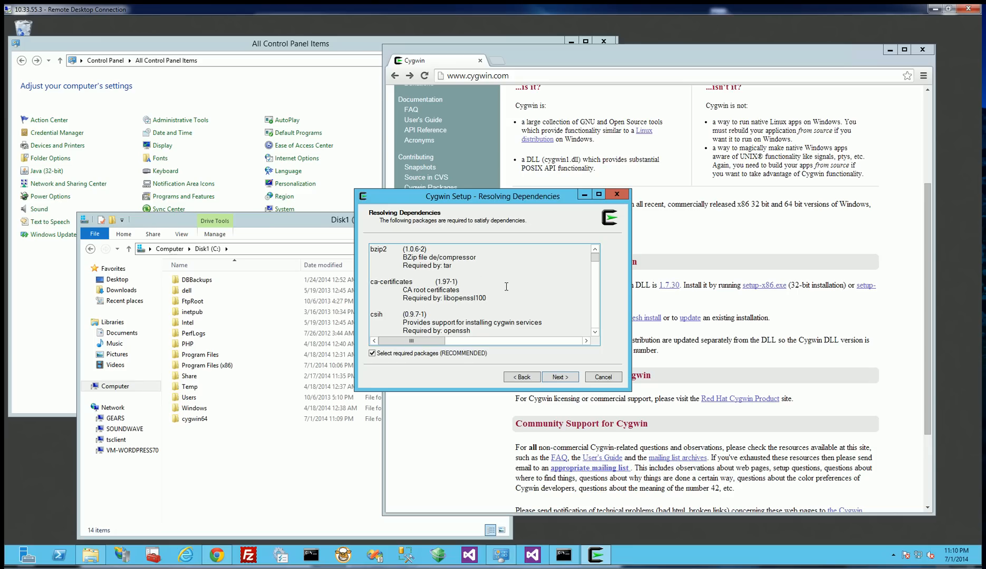
pyautogui.click(560, 378)
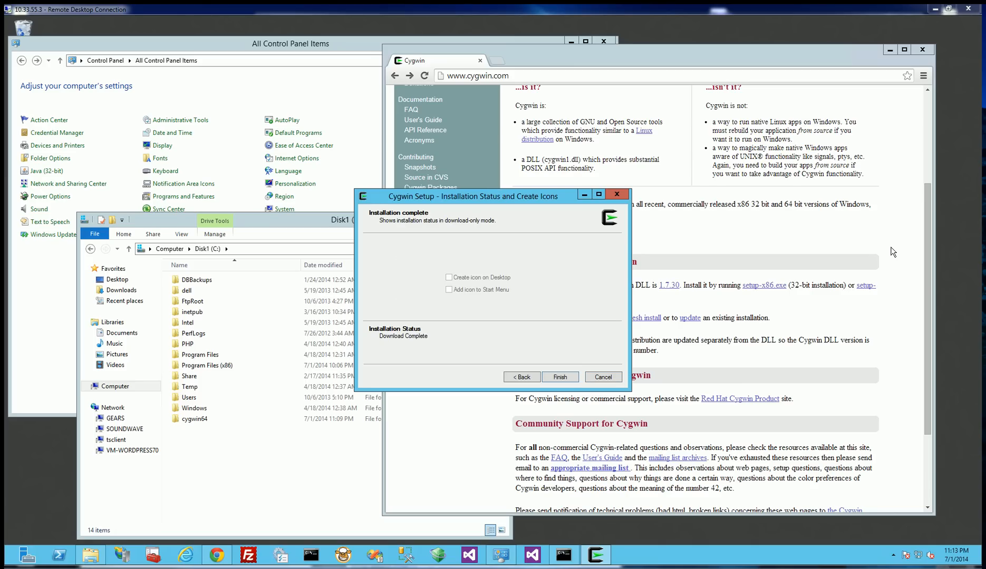
pyautogui.click(558, 378)
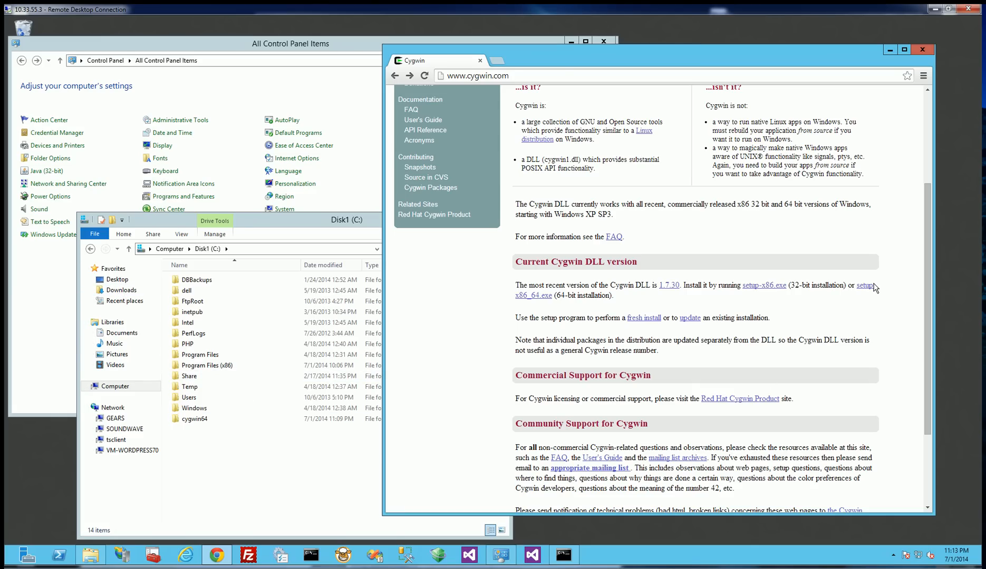
# Download setup-x86_64.exe again from the Cygwin page and launch the new copy.
pyautogui.click(532, 296)
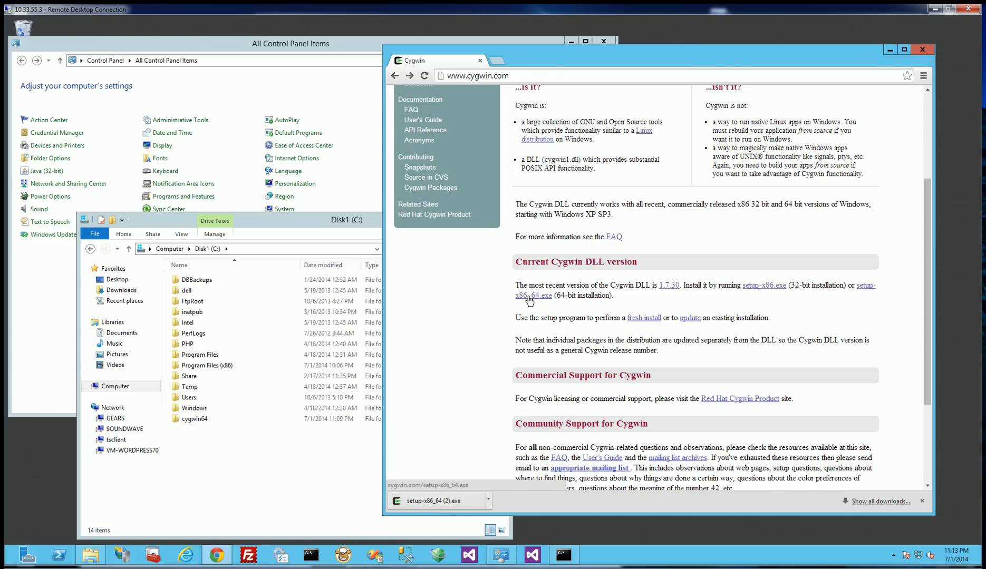
pyautogui.click(429, 503)
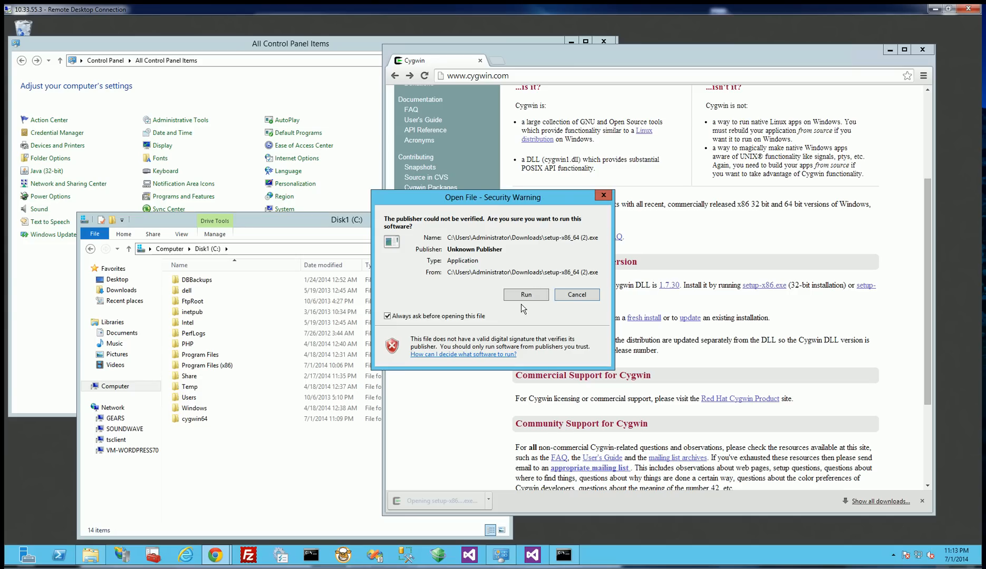
pyautogui.click(526, 295)
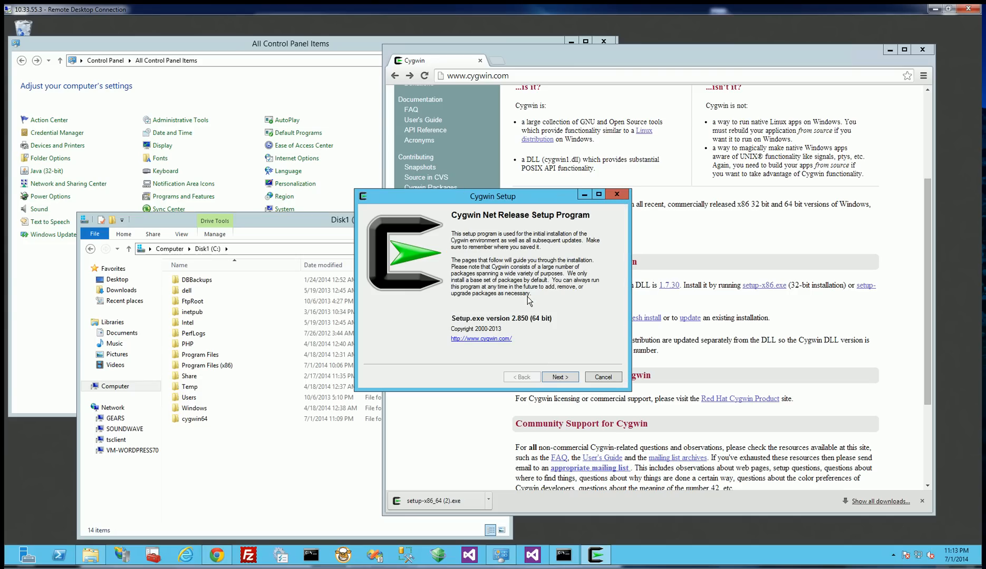
# Set the Cygwin installation type to Install from Local Directory.
pyautogui.click(562, 378)
pyautogui.click(434, 313)
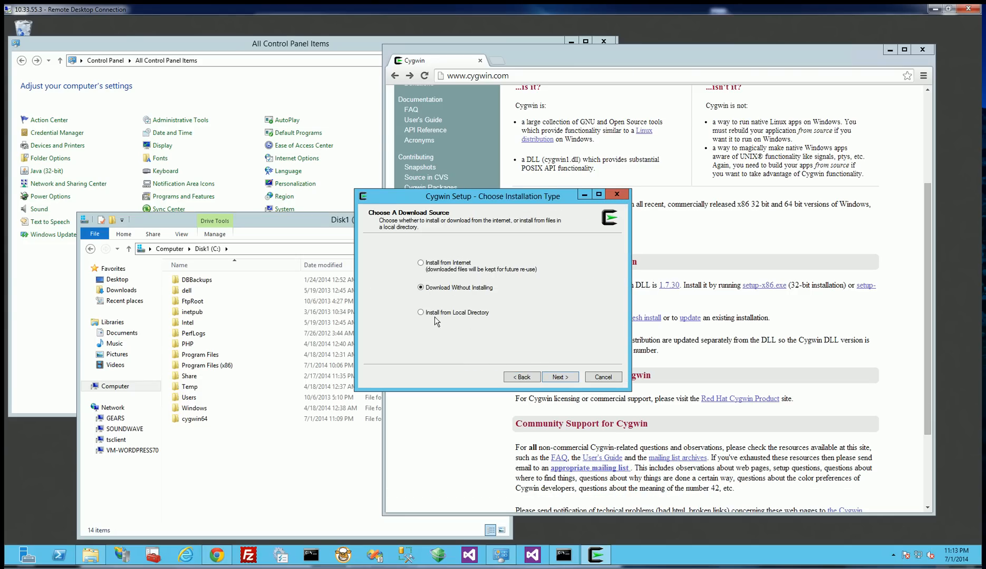
pyautogui.click(560, 378)
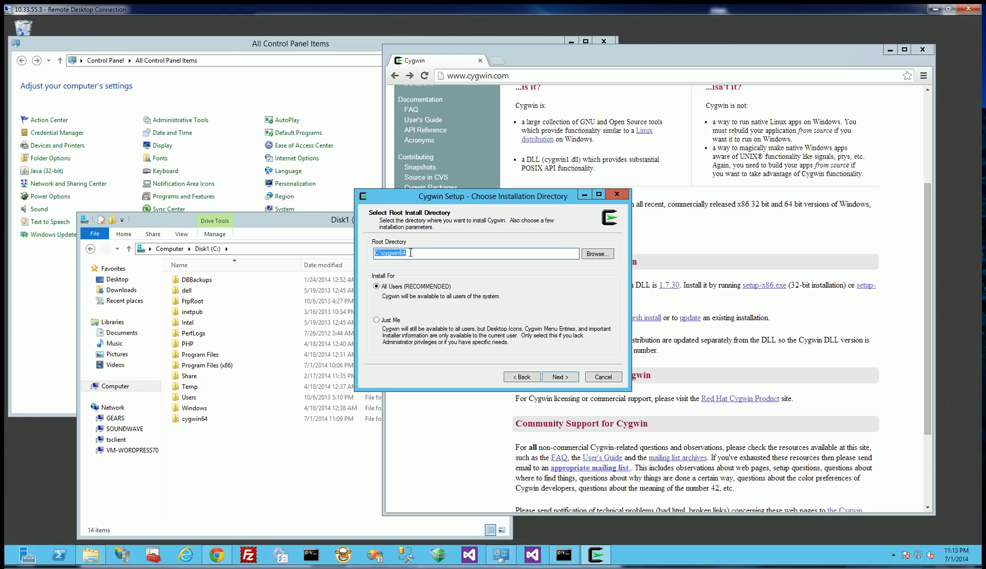
# Accept C:\cygwin64 as the root directory for all users and C:\Users\Administrator\Downloads as the local package directory.
pyautogui.click(558, 377)
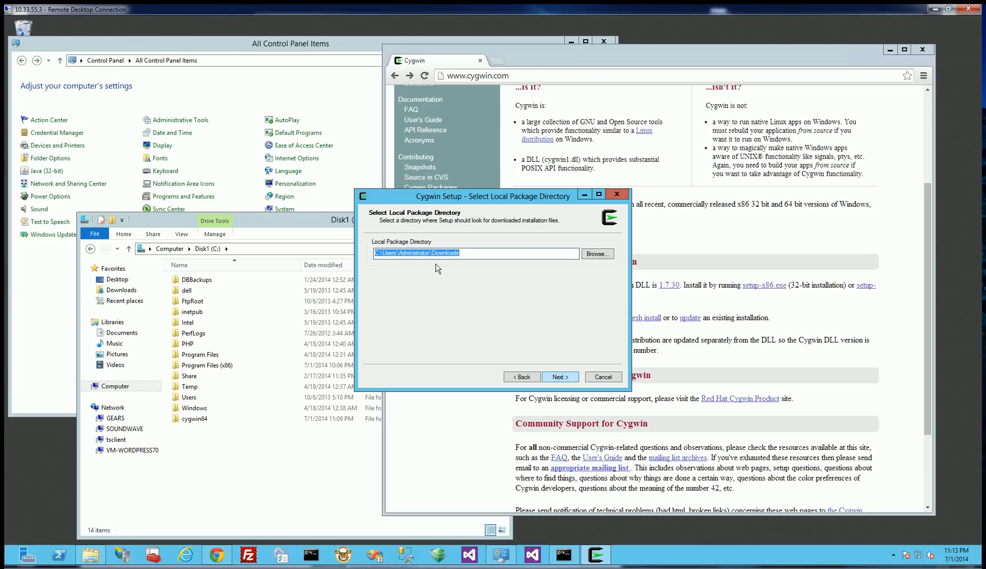
pyautogui.moveTo(467, 254); pyautogui.dragTo(372, 255)
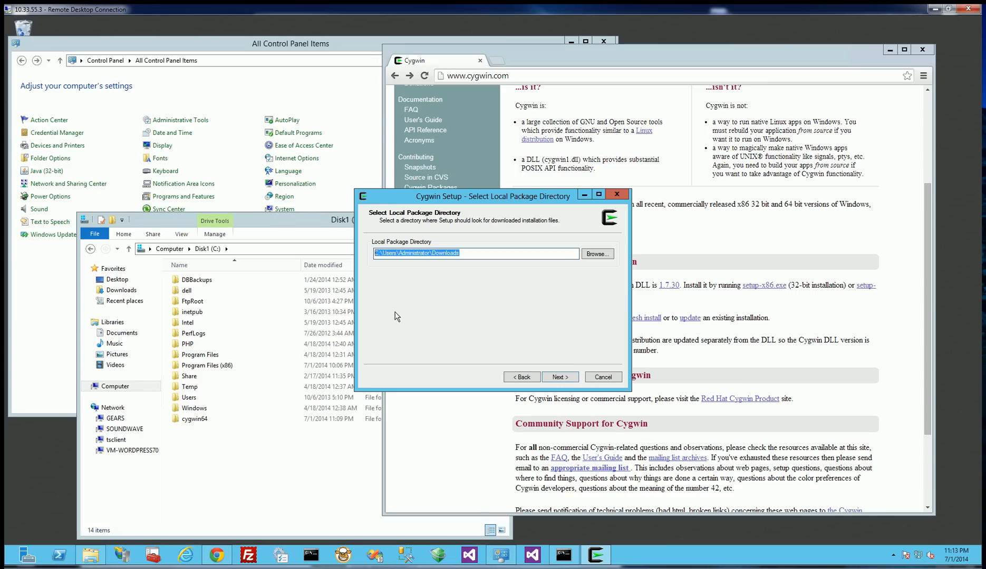
pyautogui.click(559, 378)
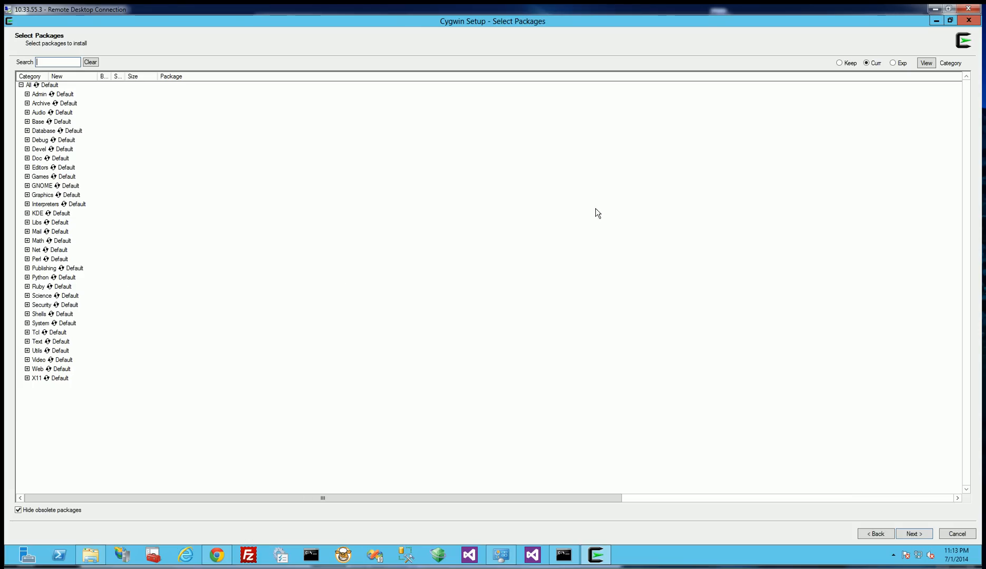
# In the full package list, mark openssh, openssh-debuginfo, openssl, openssl-debuginfo and openssl-devel for installation.
pyautogui.click(932, 64)
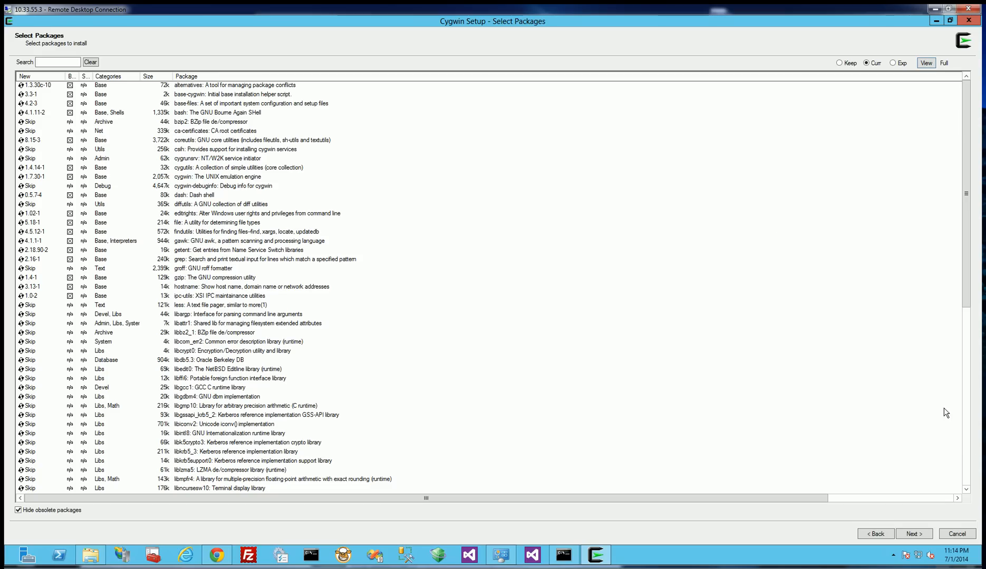
pyautogui.click(966, 452)
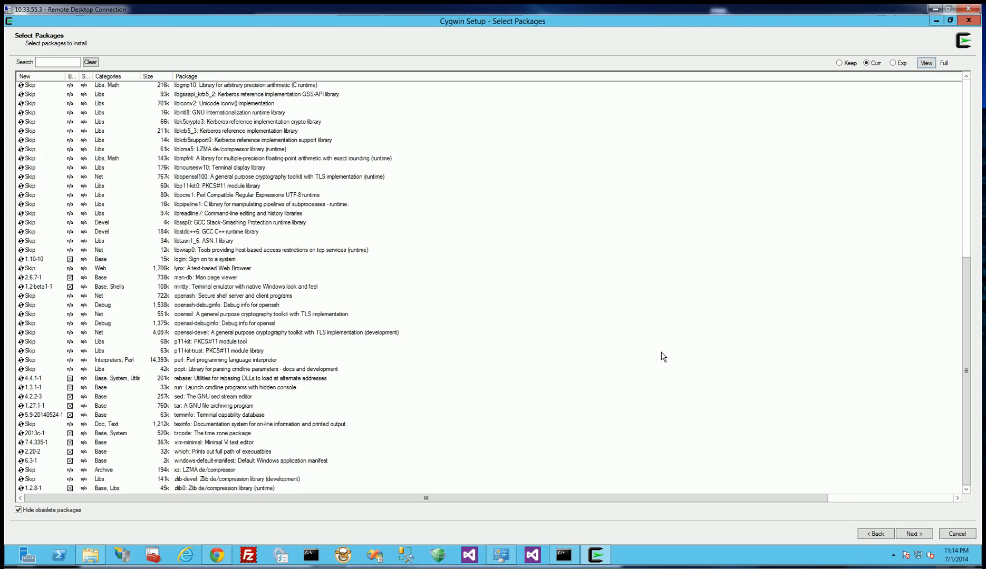
pyautogui.moveTo(967, 388); pyautogui.dragTo(956, 157)
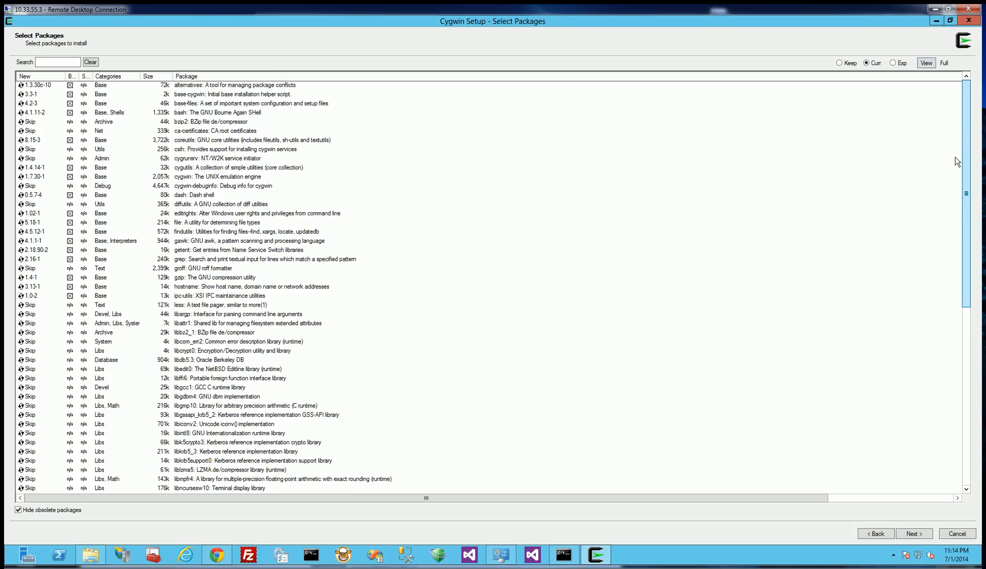
pyautogui.moveTo(956, 207); pyautogui.dragTo(976, 425)
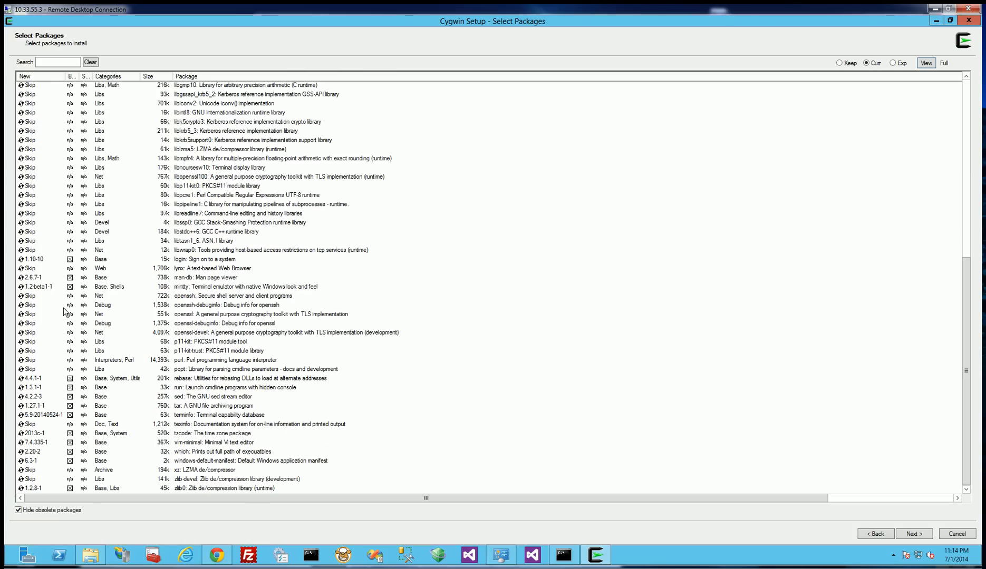
pyautogui.click(30, 296)
pyautogui.click(30, 305)
pyautogui.click(30, 315)
pyautogui.click(30, 323)
pyautogui.click(30, 333)
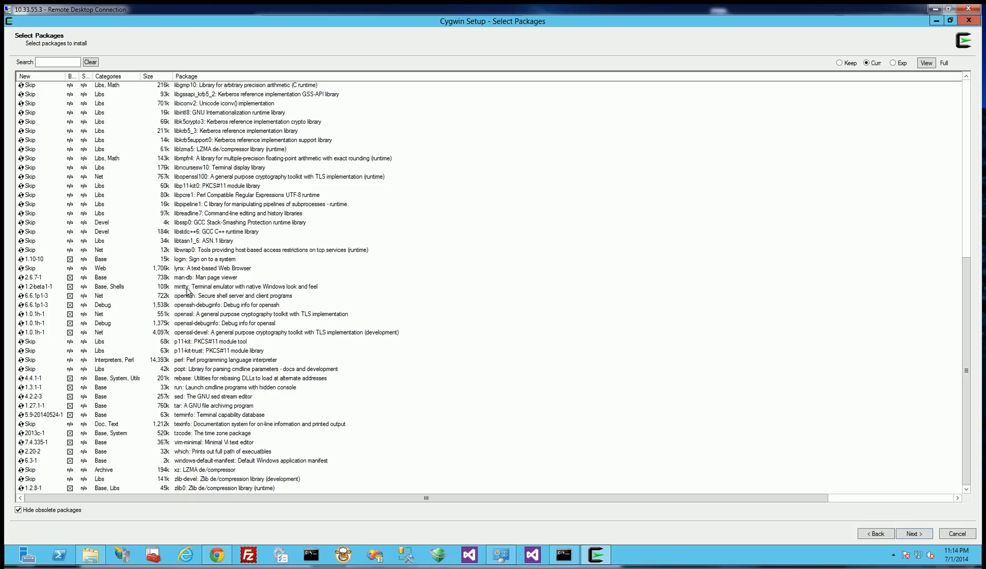
# Confirm the package selection and start installing Cygwin from the local packages.
pyautogui.click(915, 533)
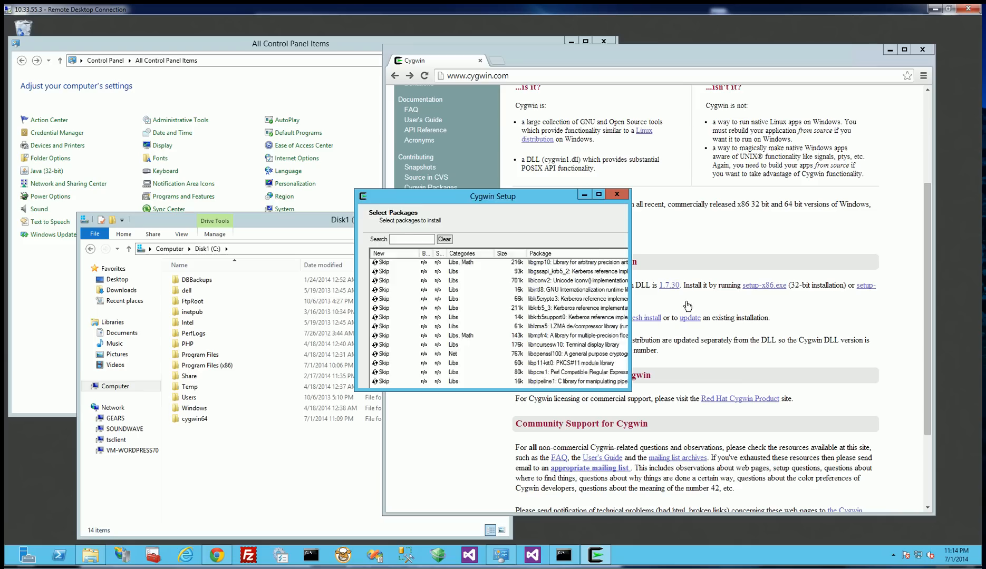
pyautogui.click(555, 376)
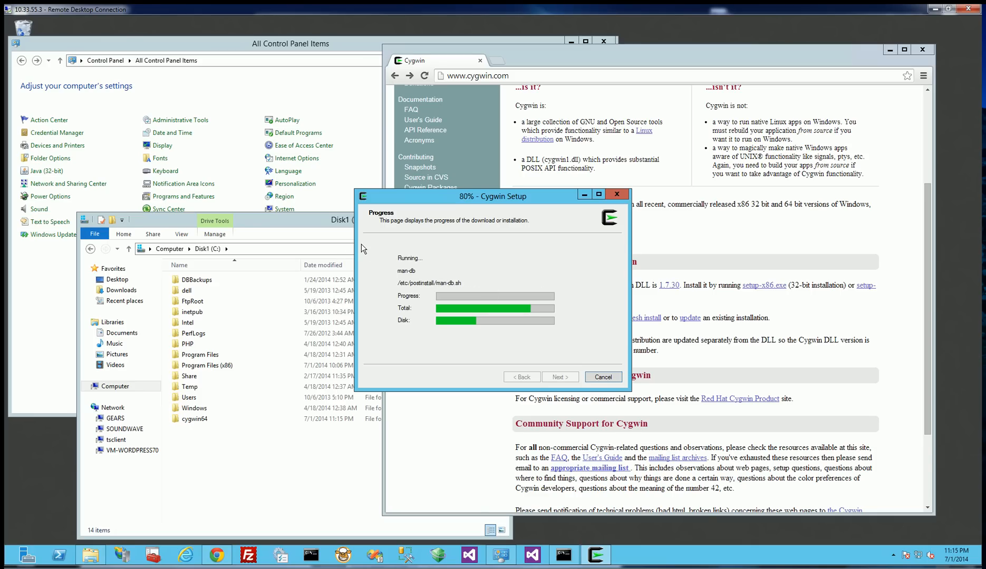
# Open the cygwin64 folder on the C: drive and look over its subfolders while the installation runs.
pyautogui.click(200, 419)
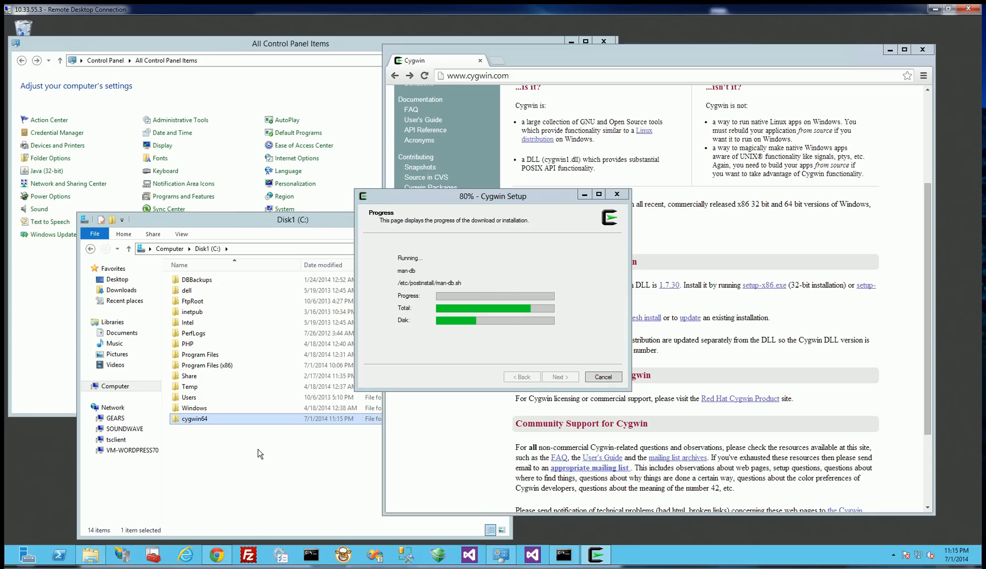
pyautogui.doubleClick(212, 418)
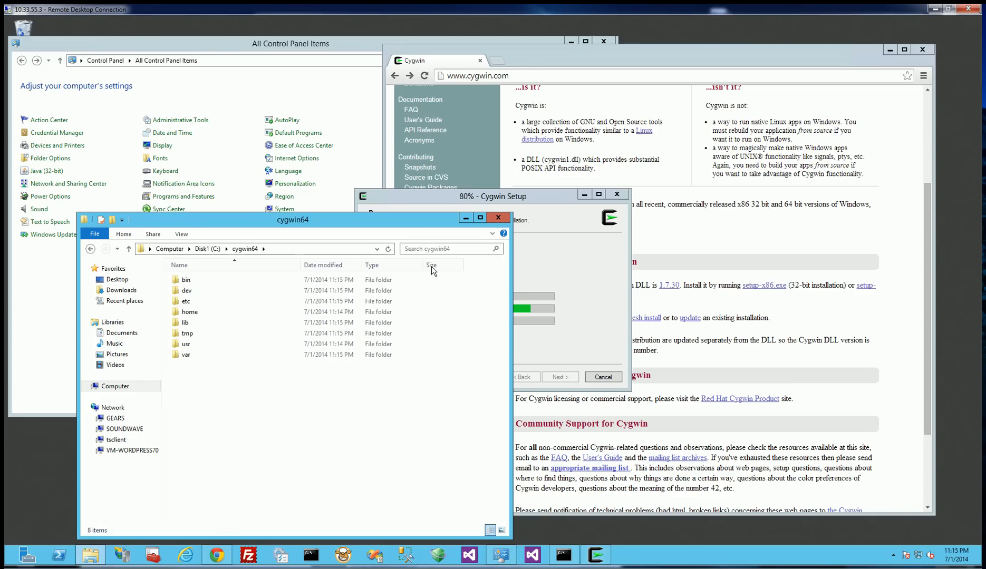
pyautogui.click(457, 196)
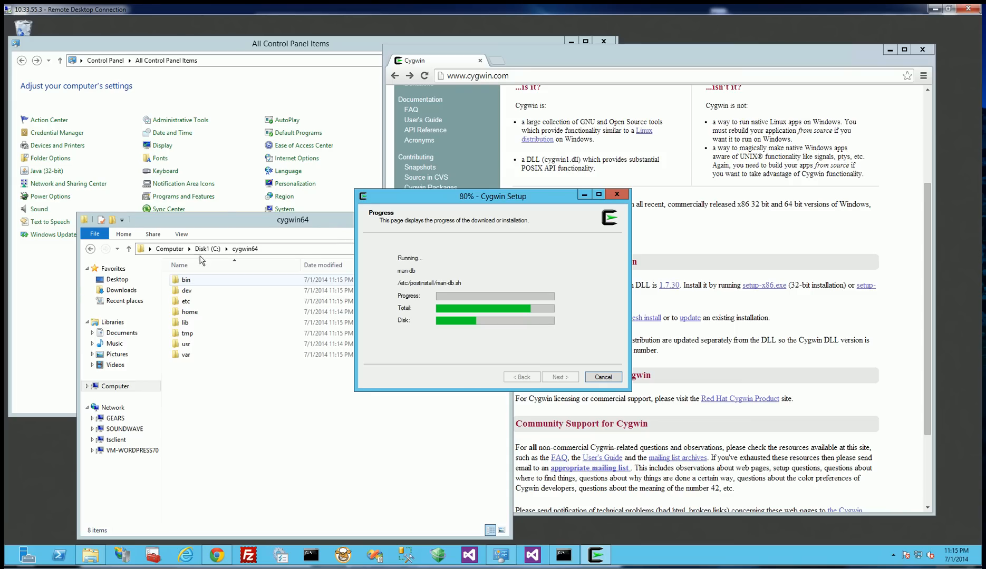
pyautogui.click(221, 219)
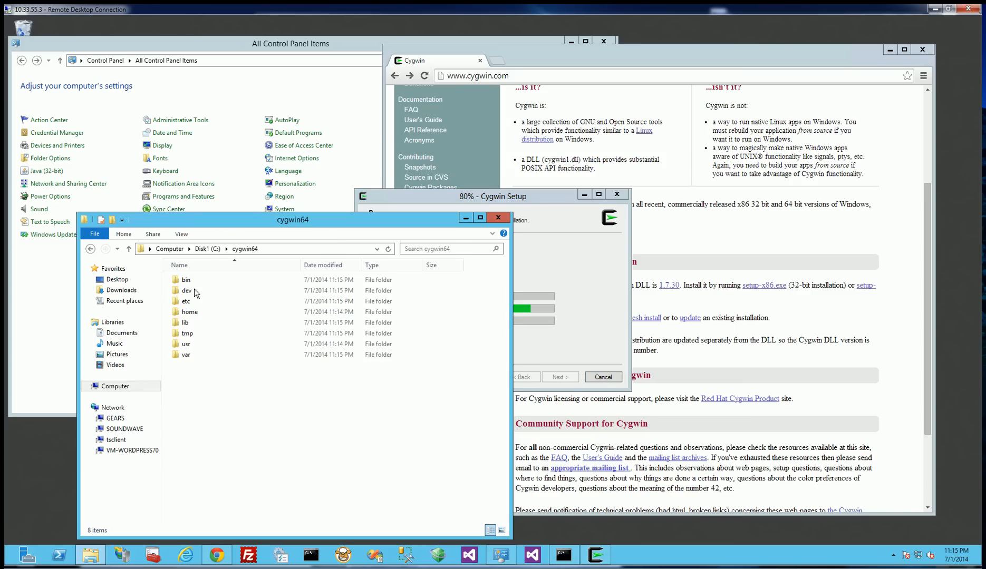
pyautogui.click(195, 302)
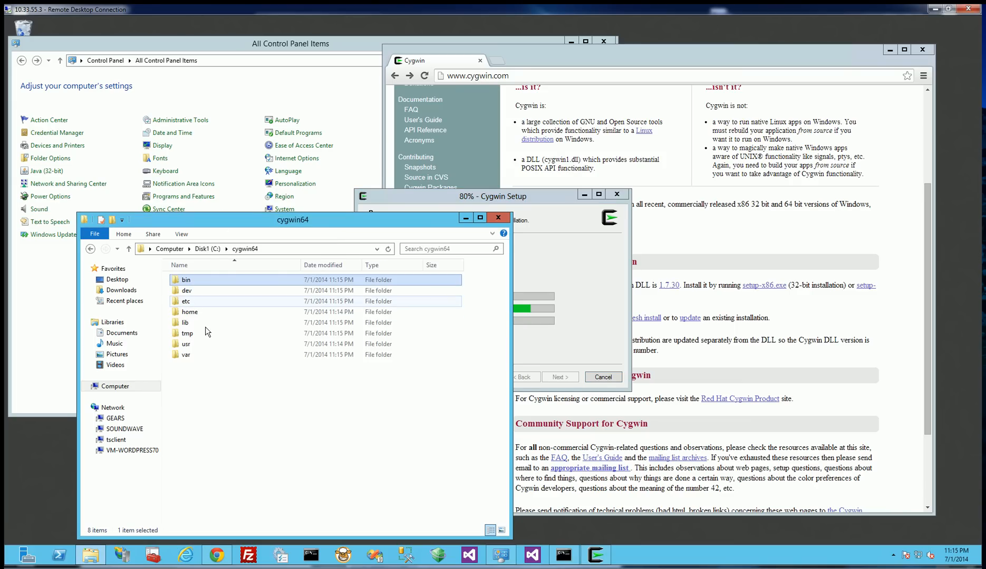
pyautogui.click(200, 312)
pyautogui.moveTo(244, 219); pyautogui.dragTo(213, 216)
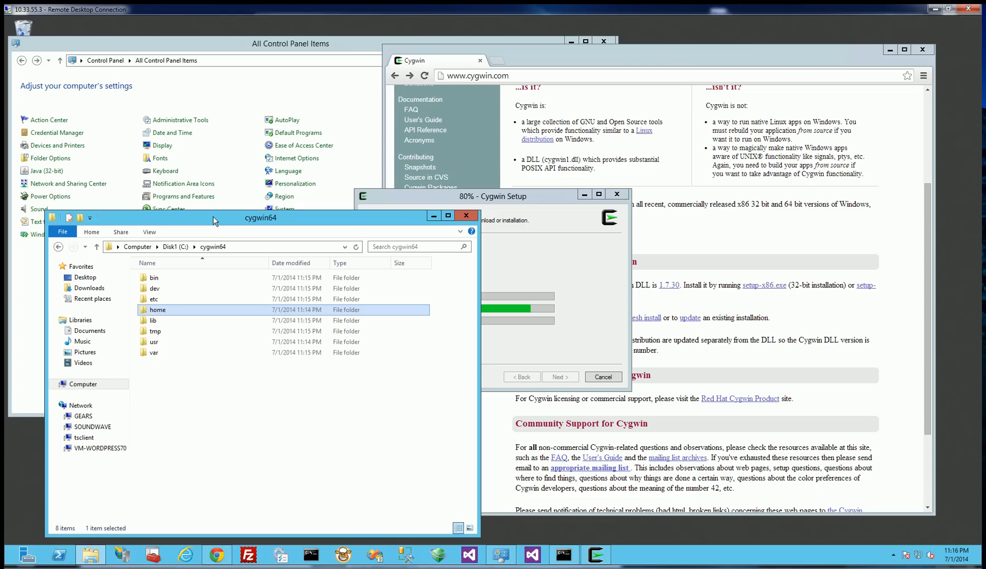
# Finish the Cygwin setup, keeping both the desktop icon and the Start Menu icon options.
pyautogui.click(527, 196)
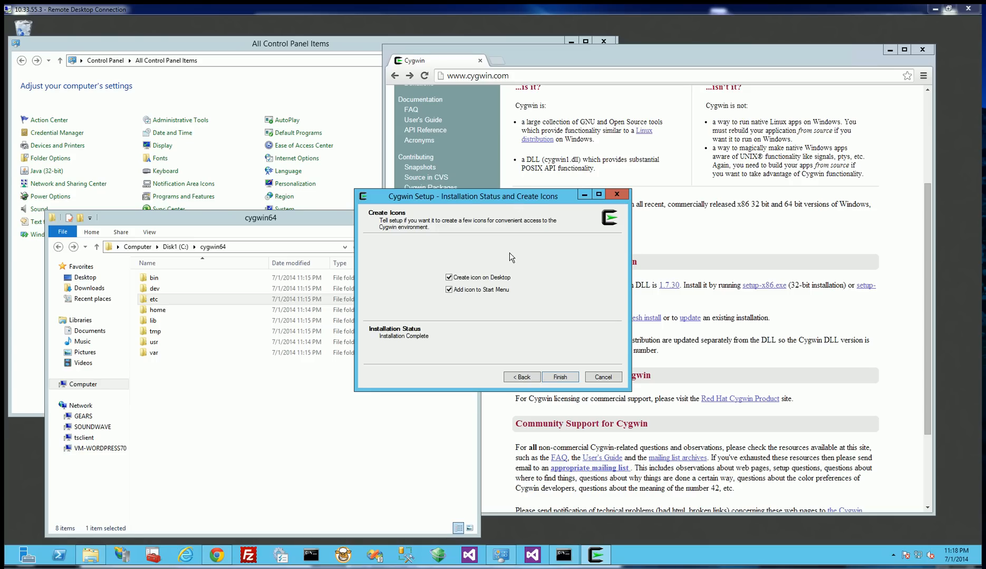
pyautogui.click(561, 378)
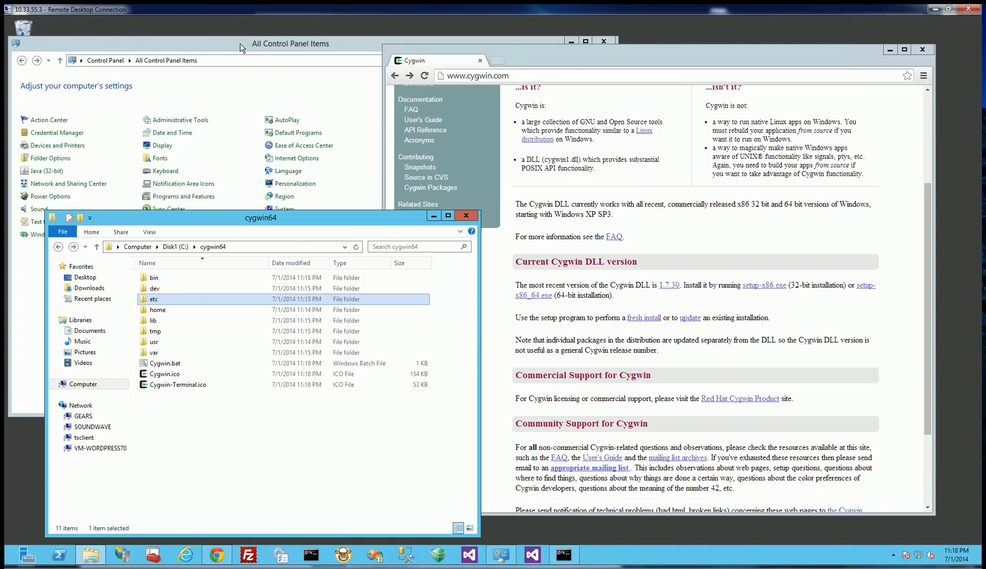
# Launch the Cygwin64 Terminal from the desktop and move its window clear of the desktop icons.
pyautogui.moveTo(241, 42); pyautogui.dragTo(295, 36)
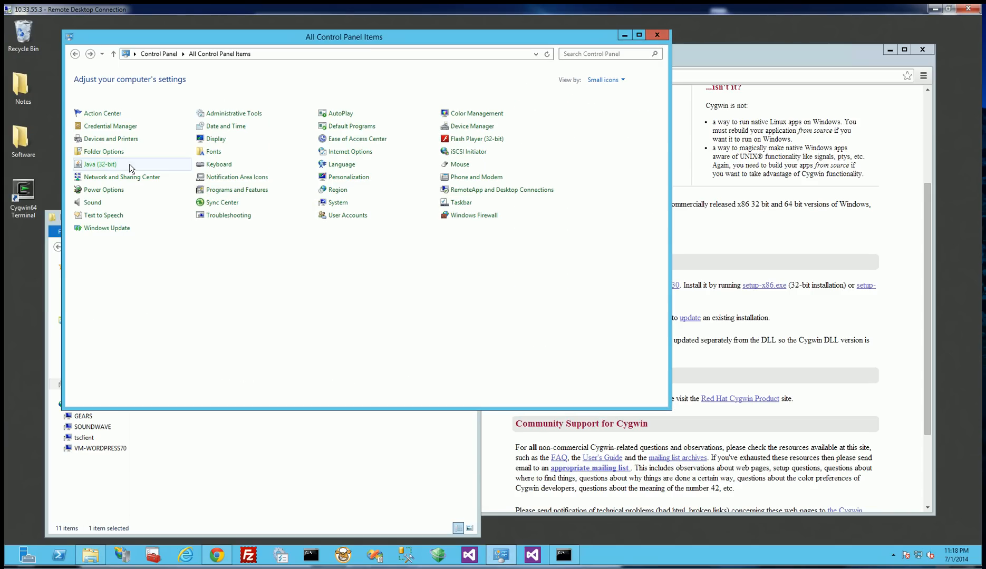
pyautogui.click(26, 196)
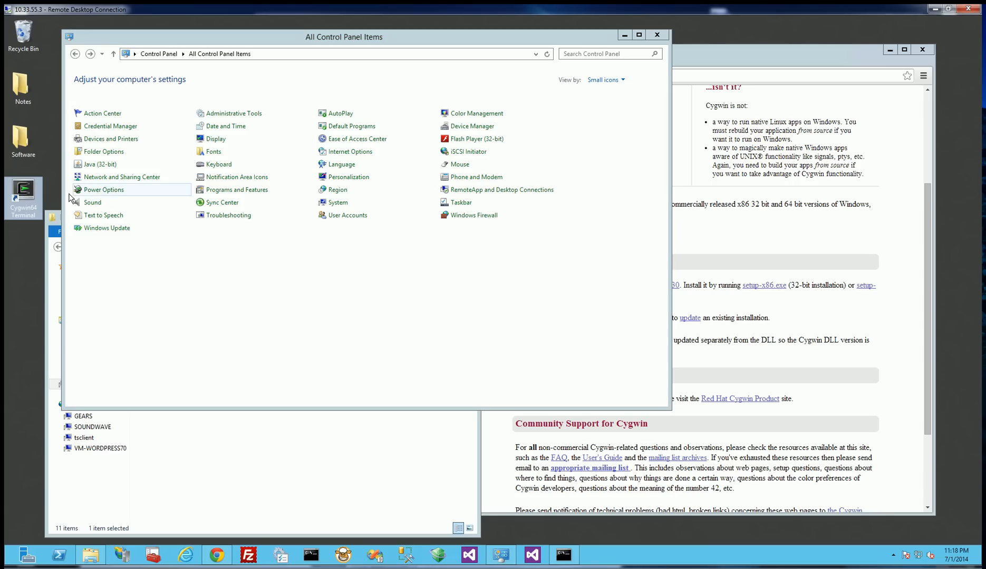
pyautogui.doubleClick(23, 199)
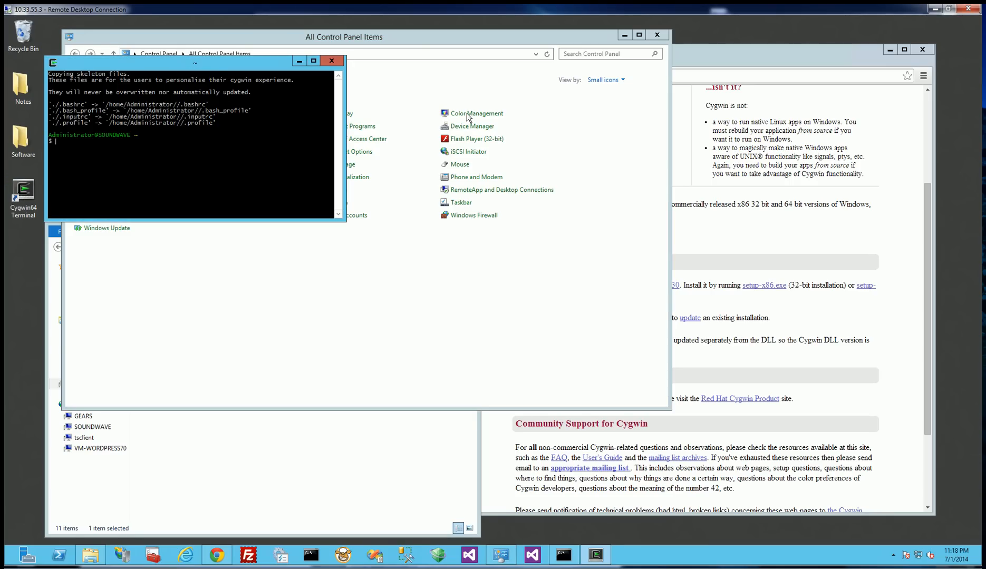
pyautogui.moveTo(210, 63); pyautogui.dragTo(551, 136)
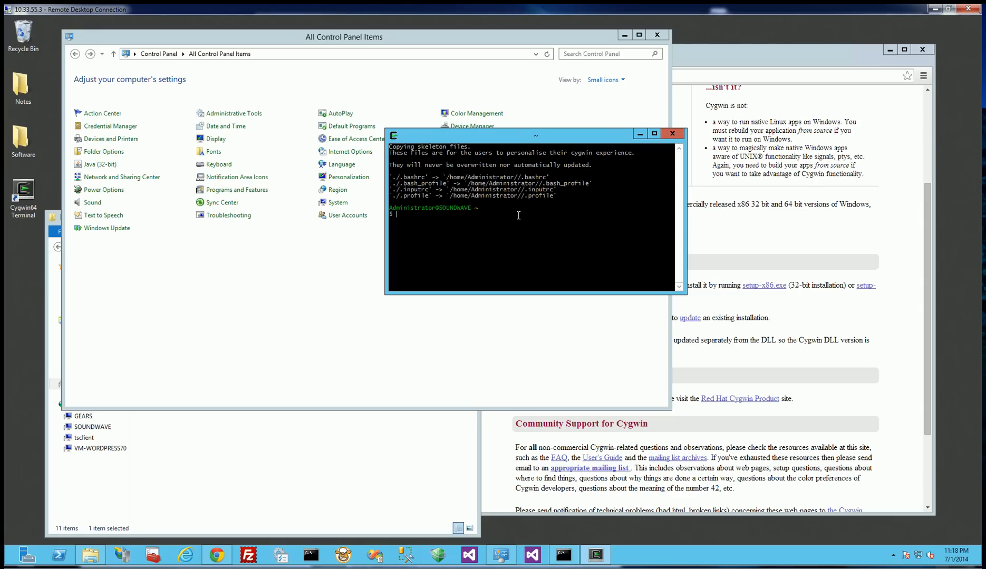
# Set the CYGWIN environment variable in the terminal by running export CYGWIN='ntsec tty'.
pyautogui.write("export CYGWIN='ntsec tty'")
pyautogui.press('Return')
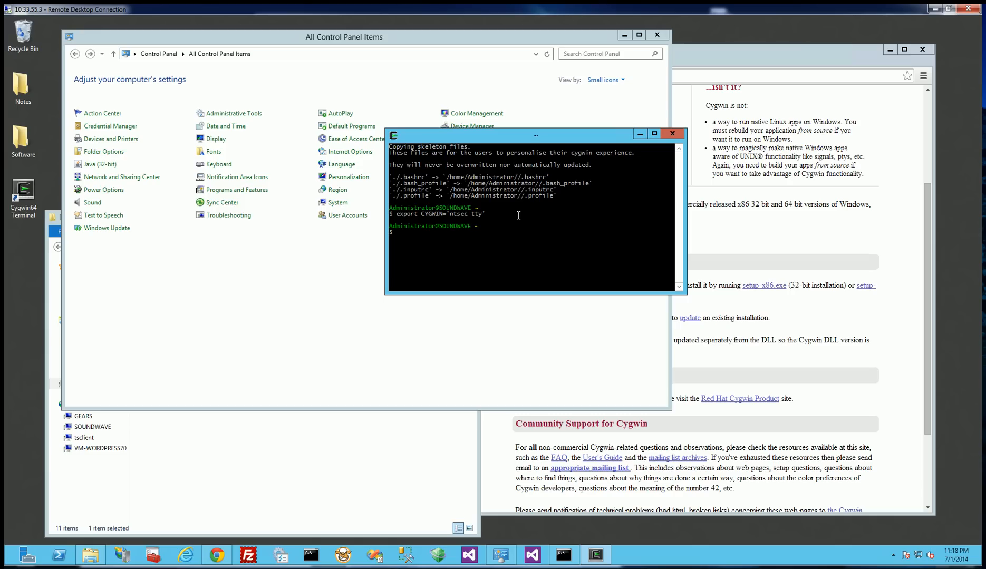
# Add read and write permissions to the group file with chmod +rw /etc/group.
pyautogui.write('chmod +rw /etc/group')
pyautogui.press('Return')
# Add read and write permissions to the passwd file with chmod +rw /etc/passwd.
pyautogui.press('Up')
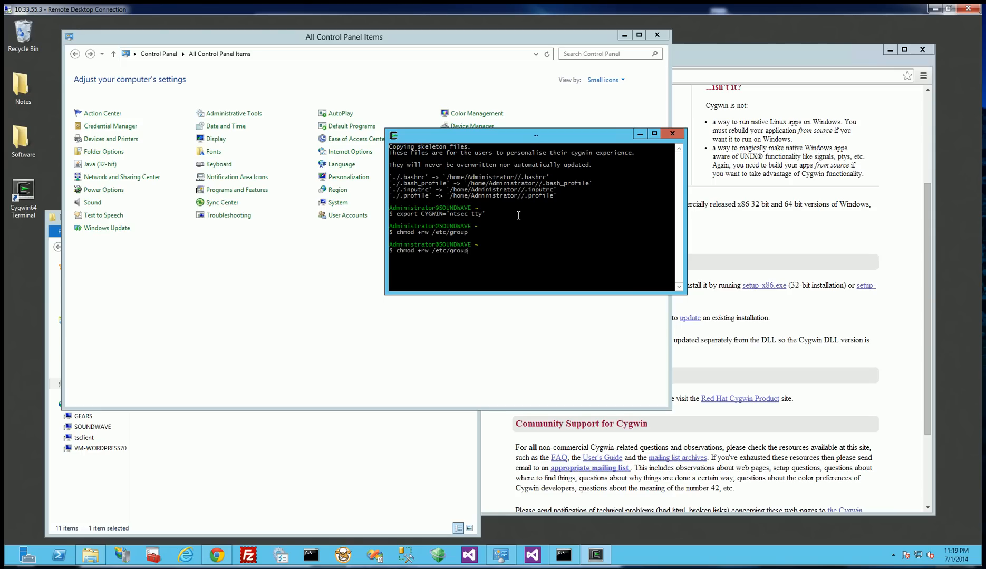
pyautogui.press('BackSpace')
pyautogui.press('BackSpace')
pyautogui.press('BackSpace')
pyautogui.press('BackSpace')
pyautogui.write('passwd')
pyautogui.press('Return')
# Run ssh-host-config and answer yes to using privilege separation.
pyautogui.write('ssh-host-config')
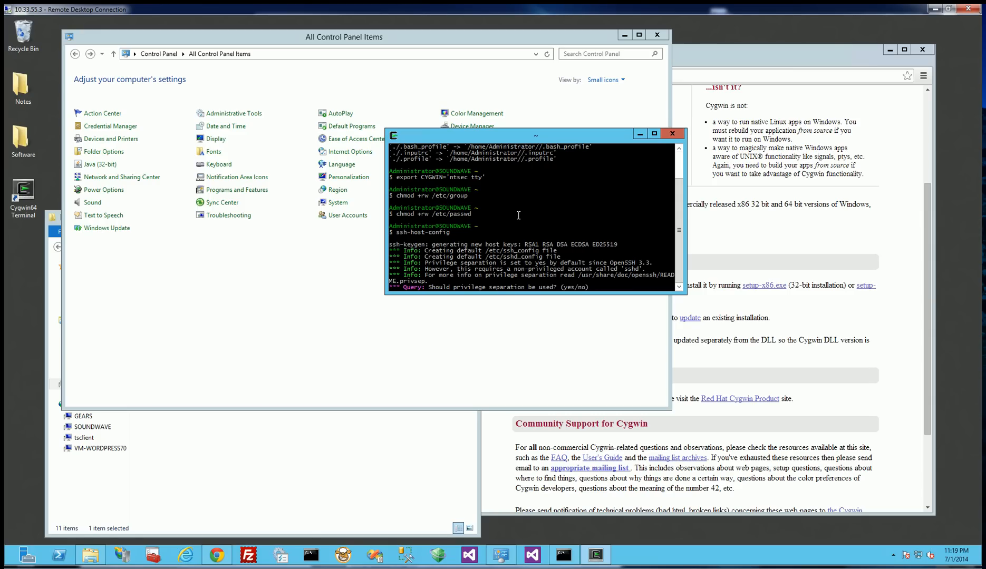
pyautogui.write('yes')
pyautogui.press('Return')
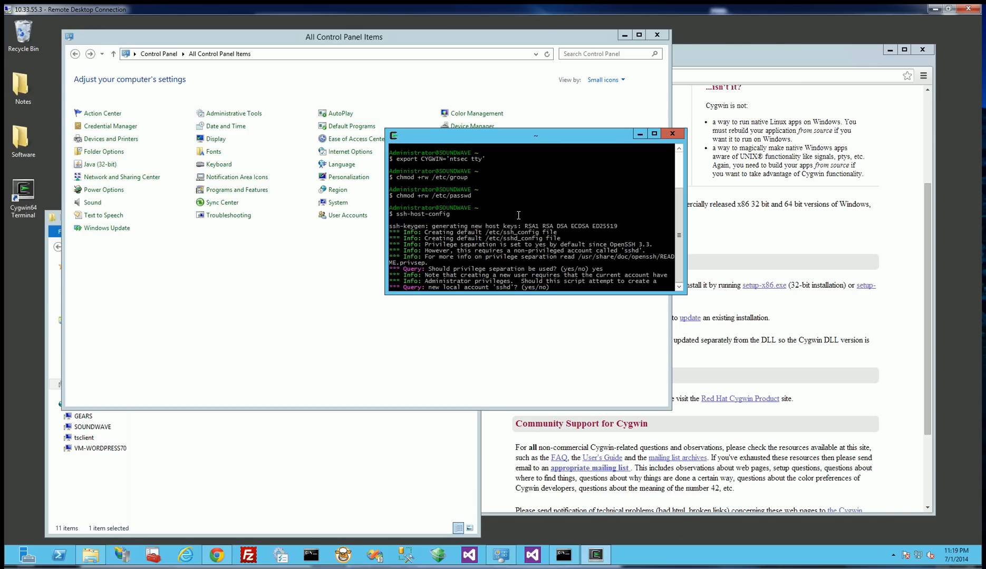
# Answer yes to creating the local account sshd and yes to installing sshd as a service.
pyautogui.write('yes')
pyautogui.press('Return')
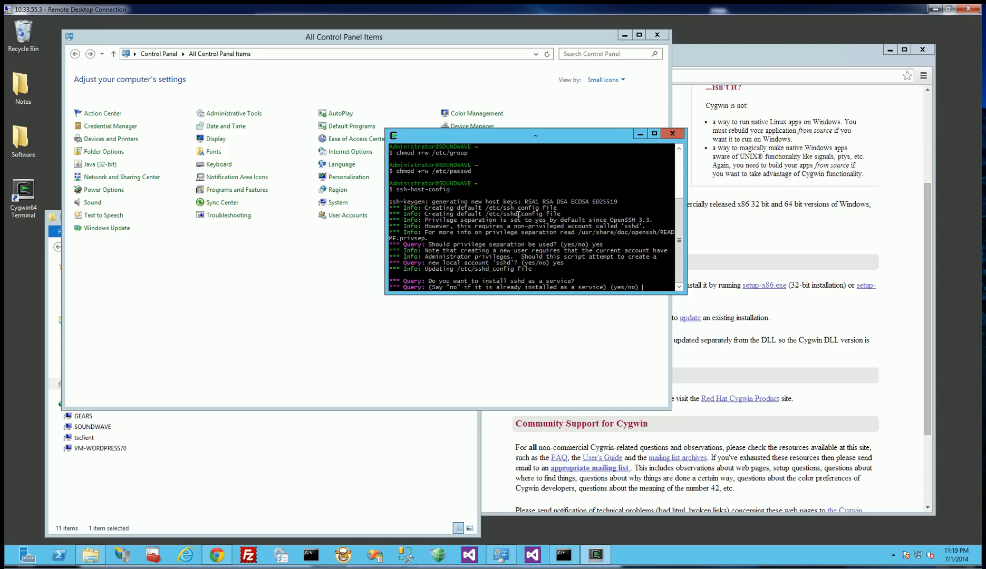
pyautogui.write('yes')
pyautogui.press('Return')
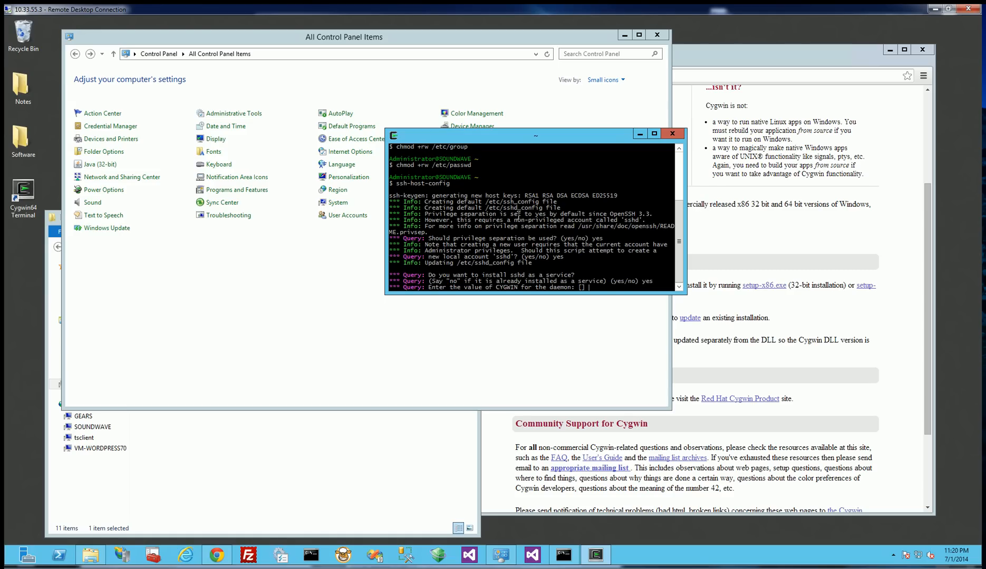
# Enter ssh as the CYGWIN value for the daemon and answer no to using a name other than cyg_server.
pyautogui.write('sshd')
pyautogui.press('Return')
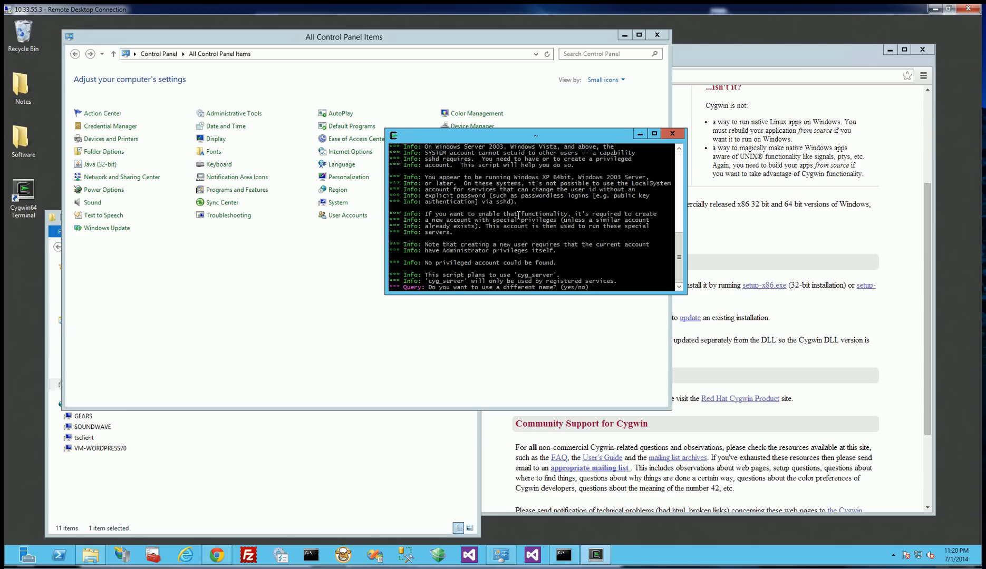
pyautogui.write('no')
pyautogui.press('Return')
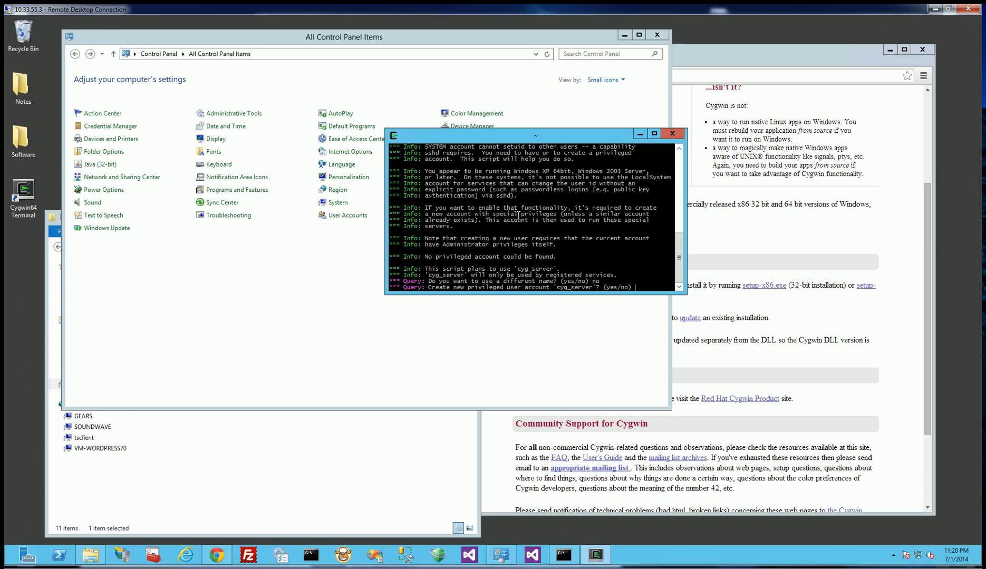
# Answer no to creating the privileged account cyg_server and yes to proceeding anyway.
pyautogui.write('no')
pyautogui.press('Return')
pyautogui.write('yes')
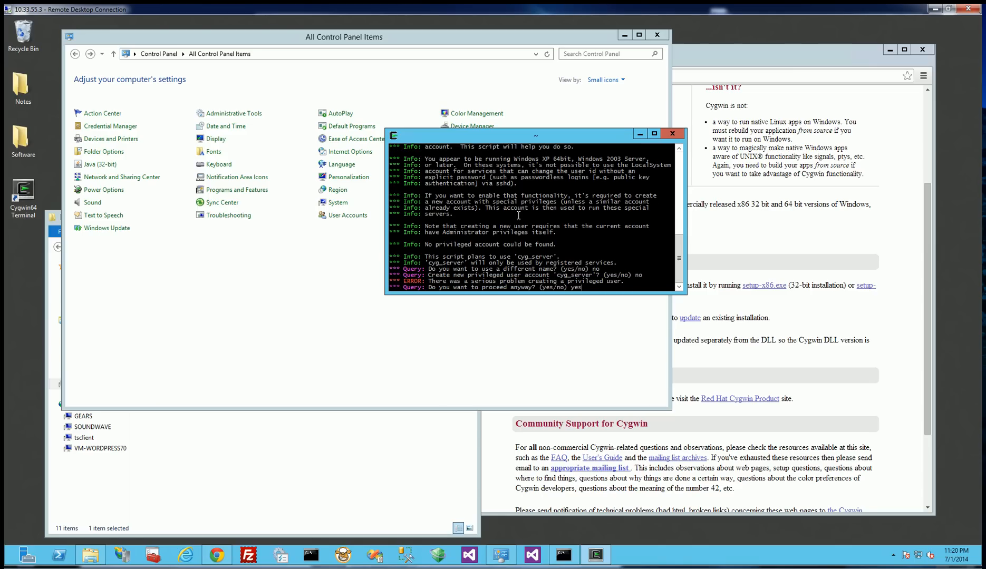
pyautogui.press('Return')
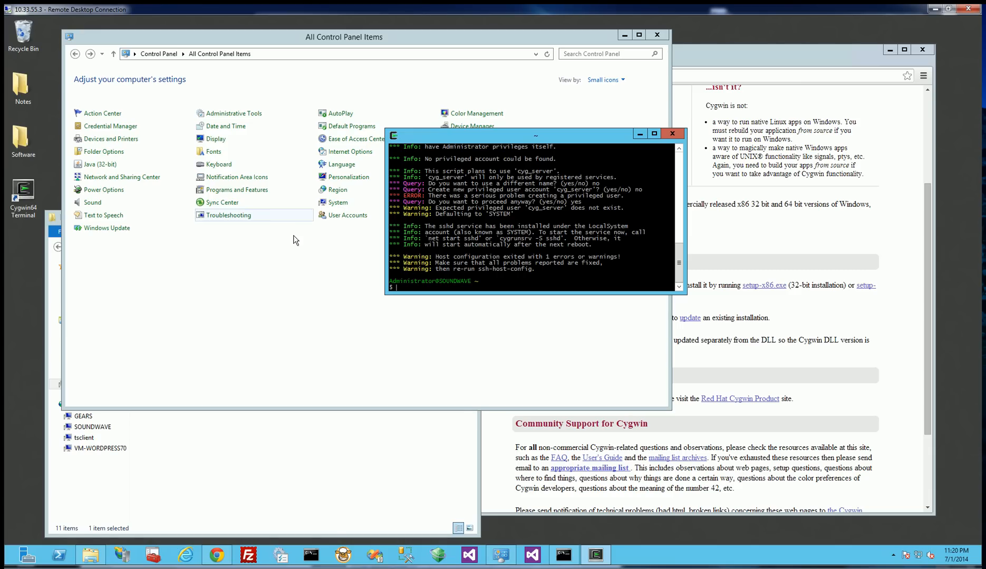
# In the Windows Command Prompt, run netstat -a and examine the list of listening ports.
pyautogui.click(316, 557)
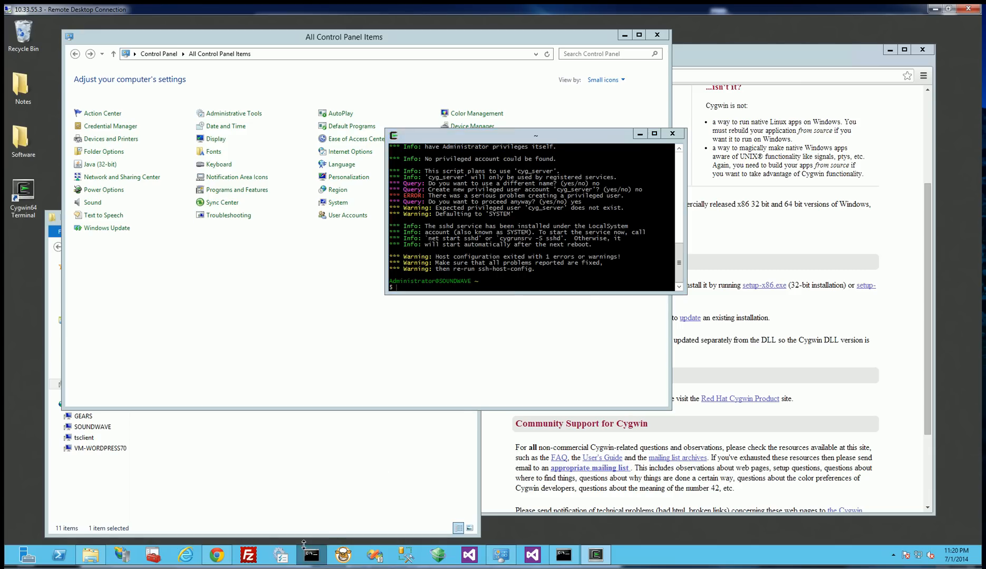
pyautogui.moveTo(342, 98); pyautogui.dragTo(304, 107)
pyautogui.write('net')
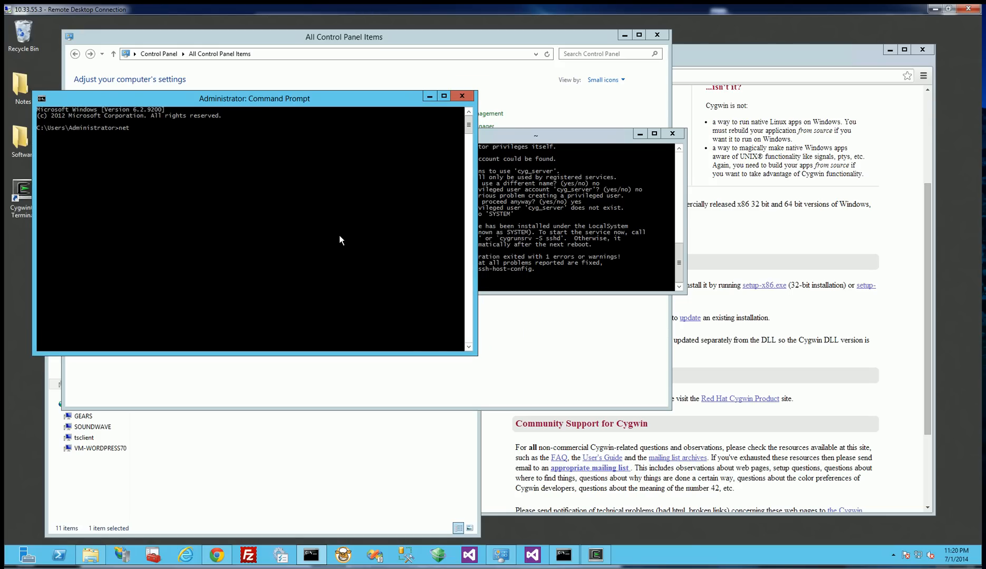
pyautogui.write('stat -a')
pyautogui.press('Return')
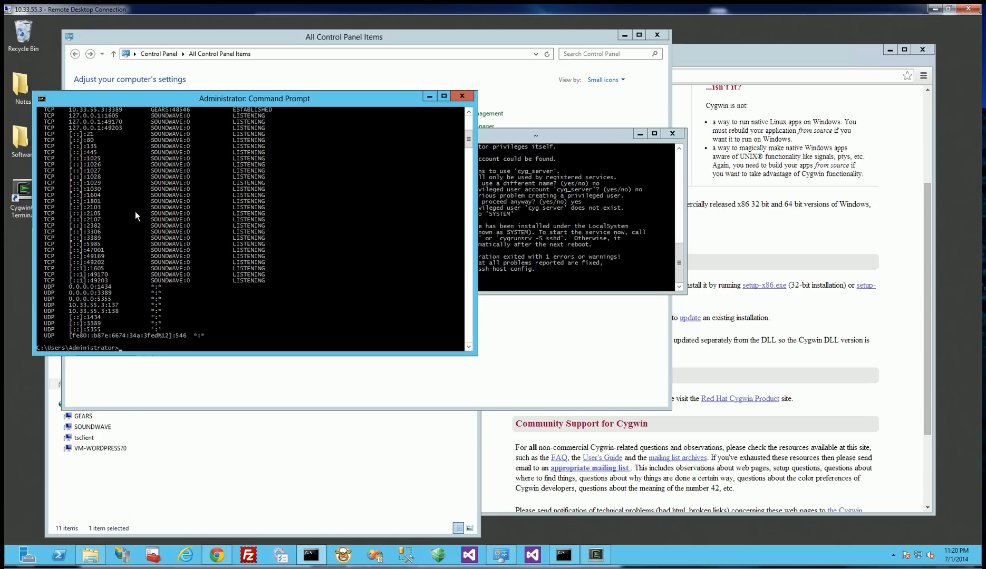
pyautogui.scroll(10, 135, 211)
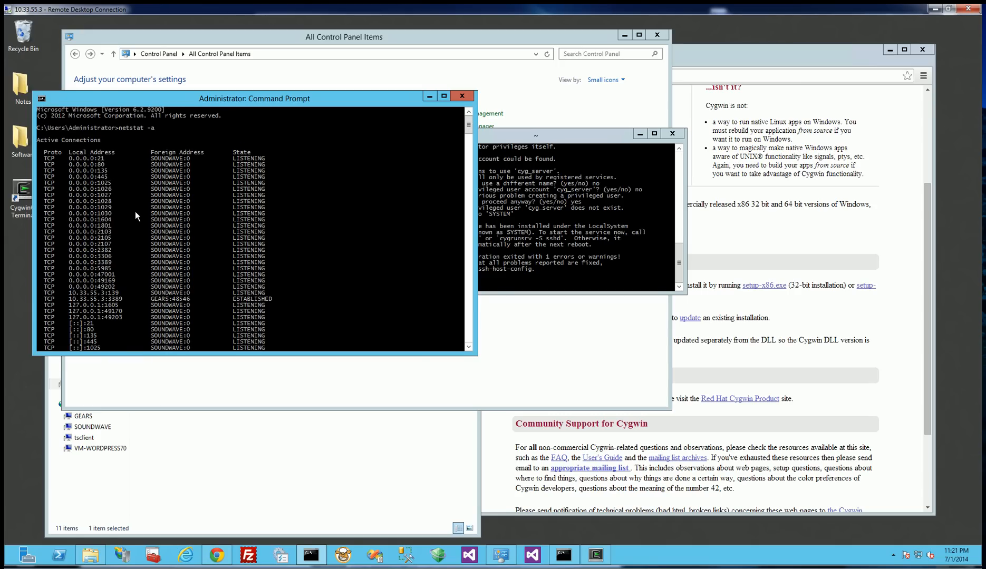
pyautogui.scroll(-12, 135, 211)
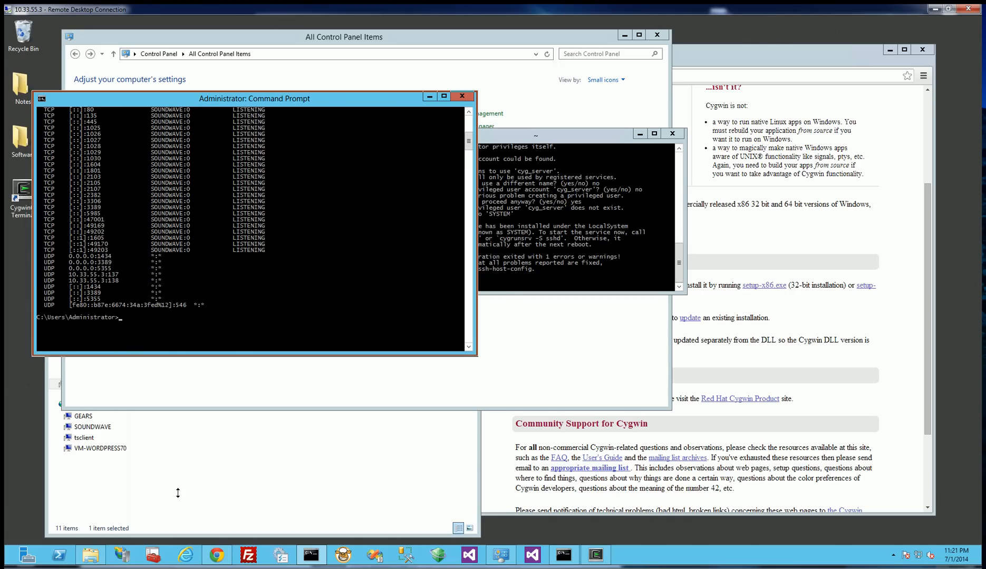
pyautogui.moveTo(177, 493); pyautogui.dragTo(310, 489)
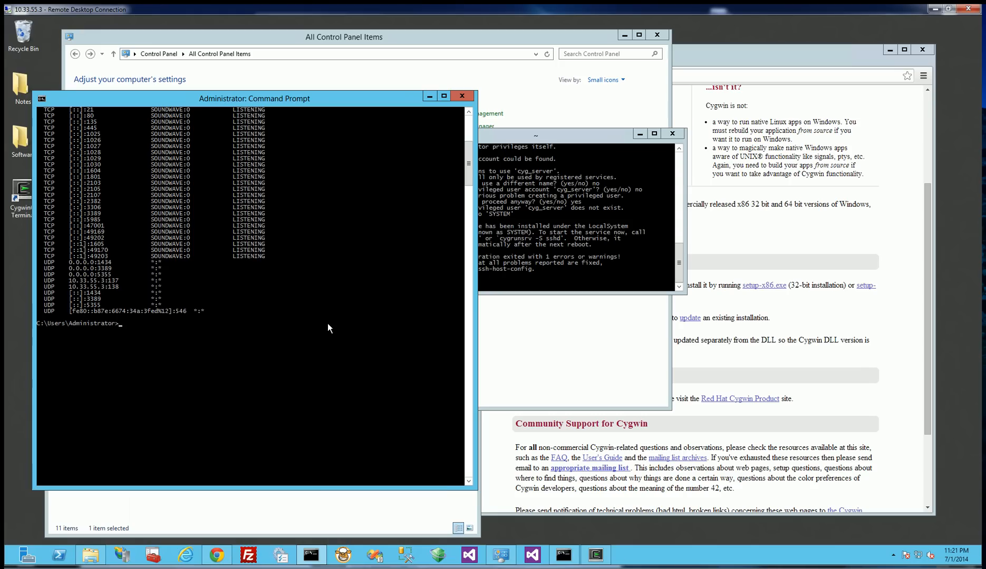
# Start the Cygwin SSH service from the Command Prompt with net start sshd.
pyautogui.write('etstat')
pyautogui.press('BackSpace')
pyautogui.press('BackSpace')
pyautogui.press('BackSpace')
pyautogui.write('s')
pyautogui.write('tart sshd')
pyautogui.press('Return')
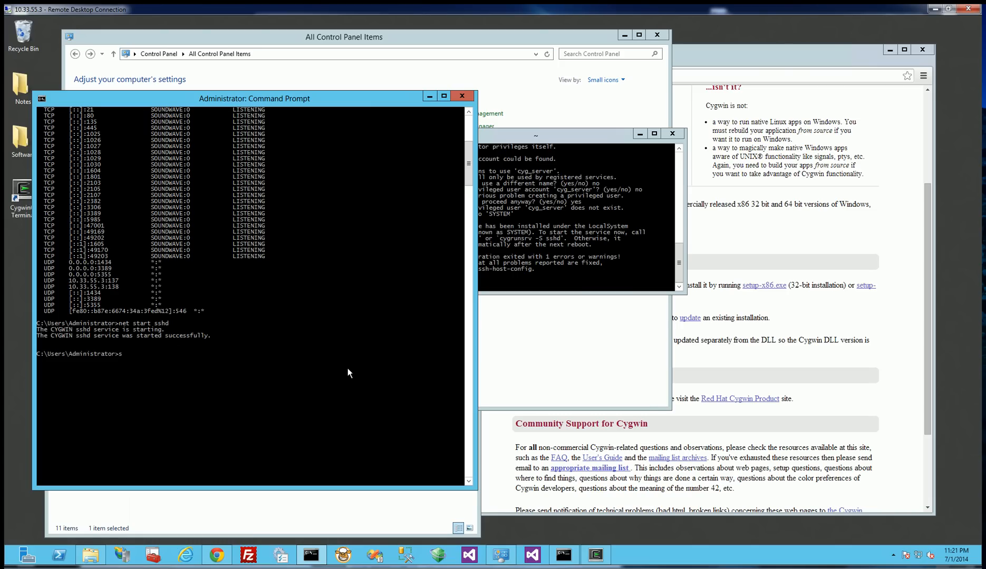
# Open the Services console with services.msc and select the CYGWIN sshd service to check its status.
pyautogui.write('service.msc')
pyautogui.press('Return')
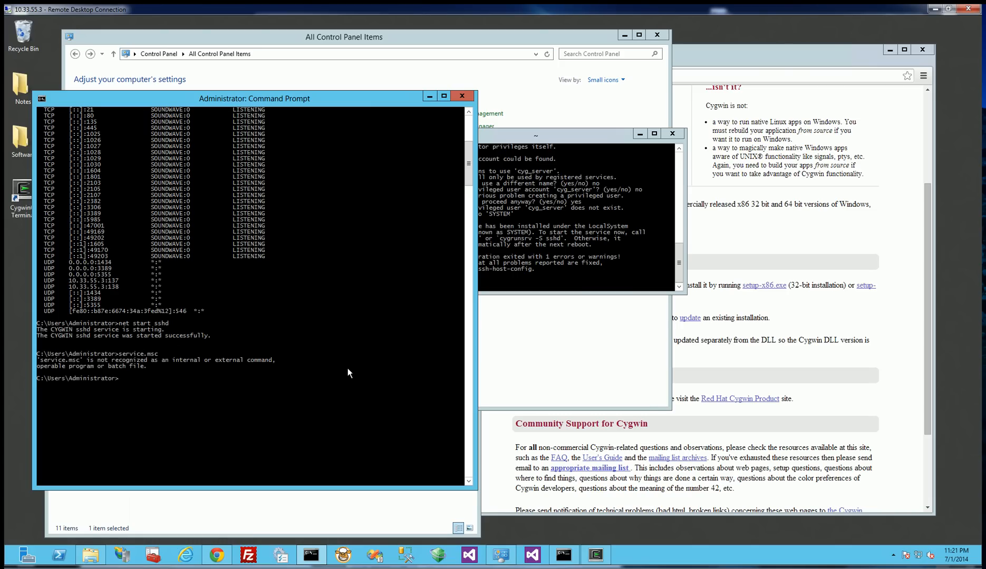
pyautogui.press('Up')
pyautogui.write('msc')
pyautogui.press('Return')
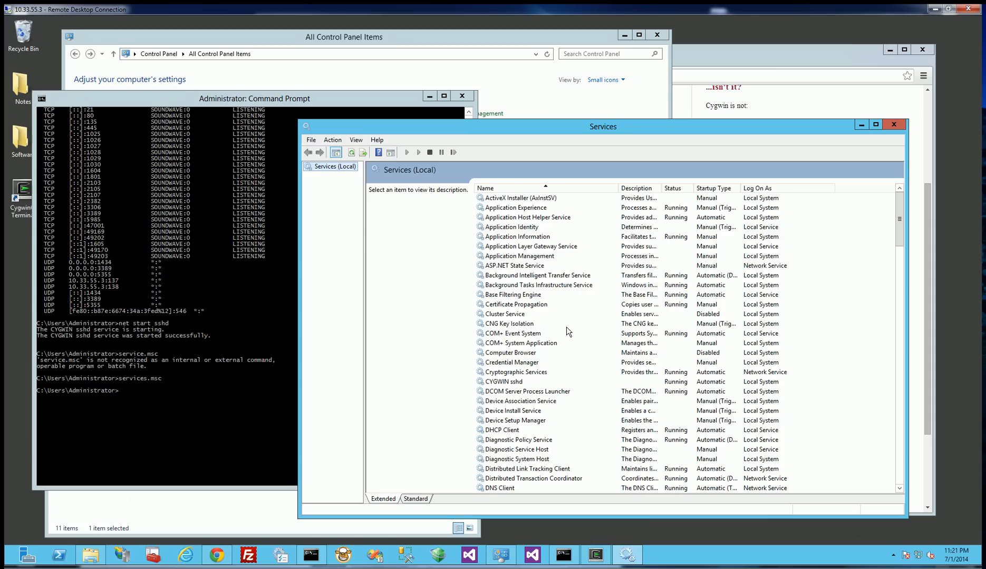
pyautogui.click(592, 383)
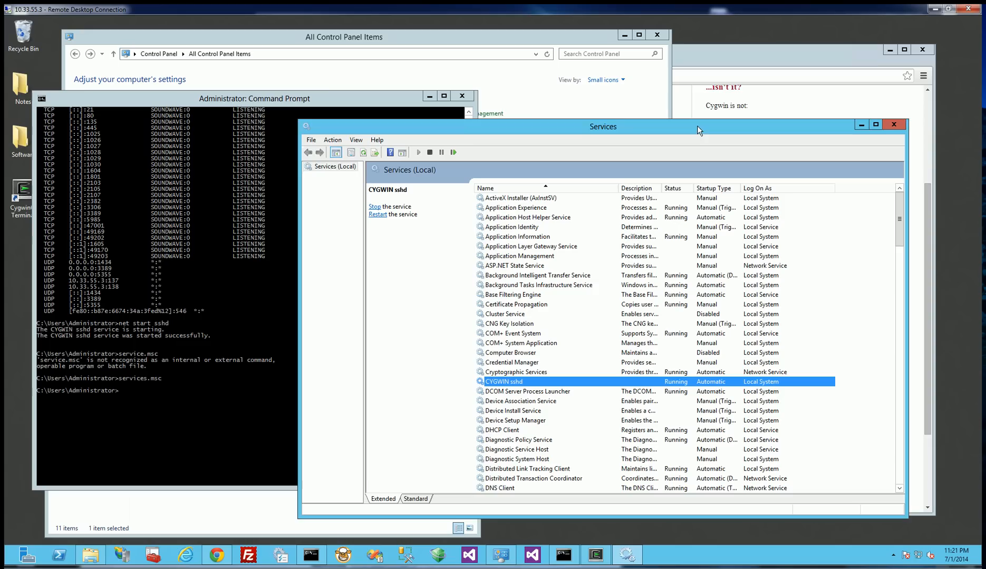
pyautogui.moveTo(698, 130); pyautogui.dragTo(744, 95)
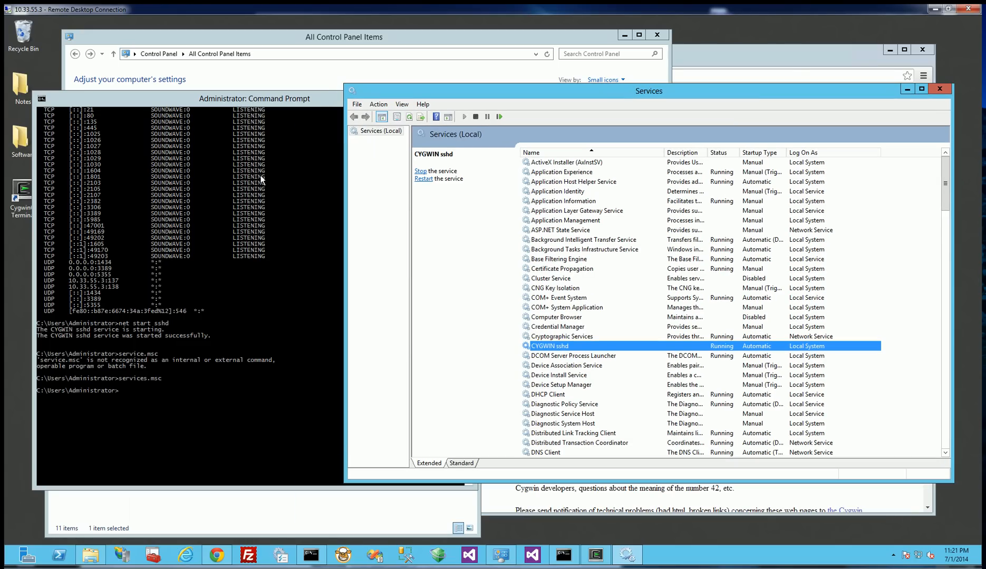
# Return to the Command Prompt and run netstat -a again to check whether the SSH port is listening.
pyautogui.click(250, 130)
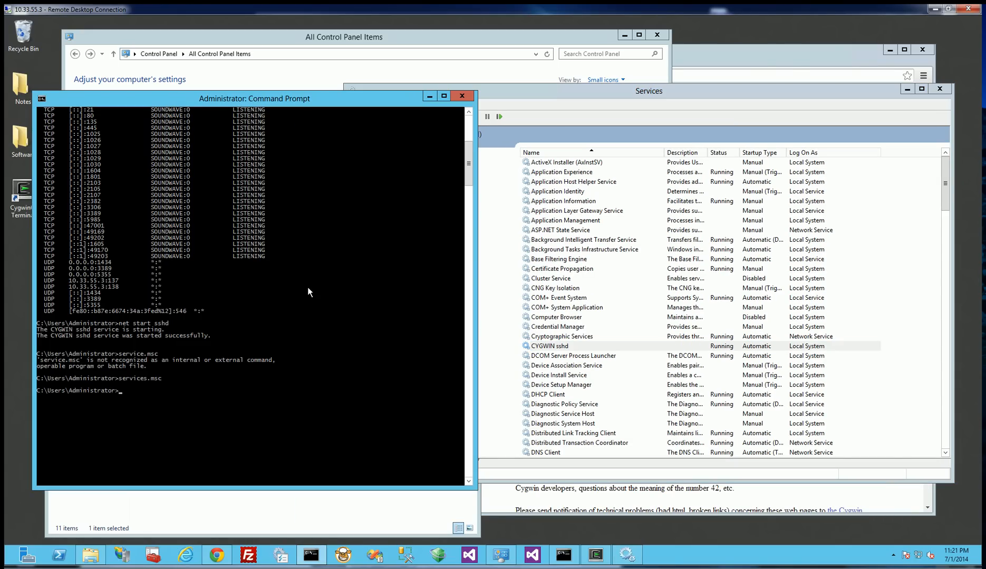
pyautogui.write('netstat -a')
pyautogui.press('Return')
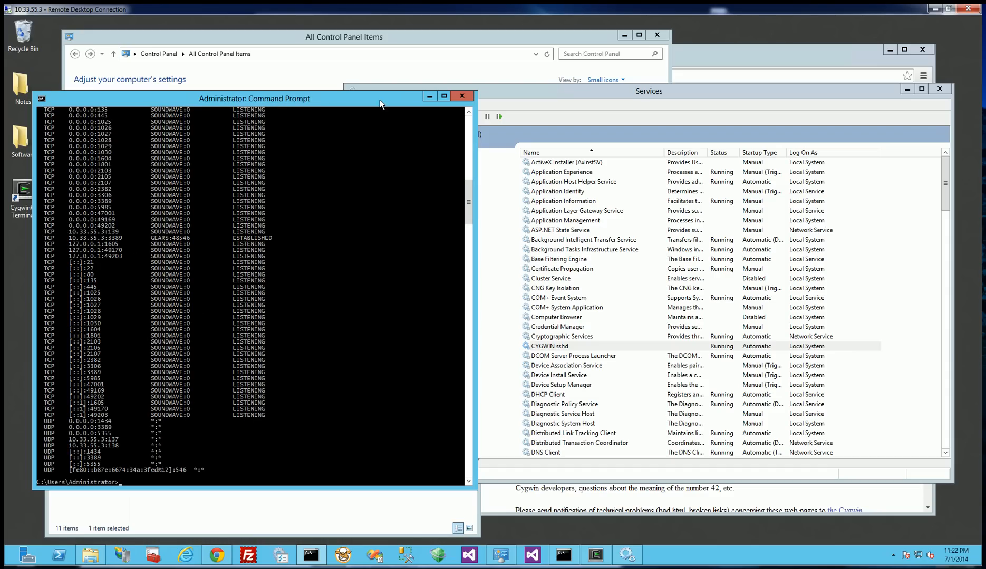
# Open Computer Management from the Control Panel's Administrative Tools and display the Users folder under Local Users and Groups.
pyautogui.moveTo(375, 98); pyautogui.dragTo(356, 80)
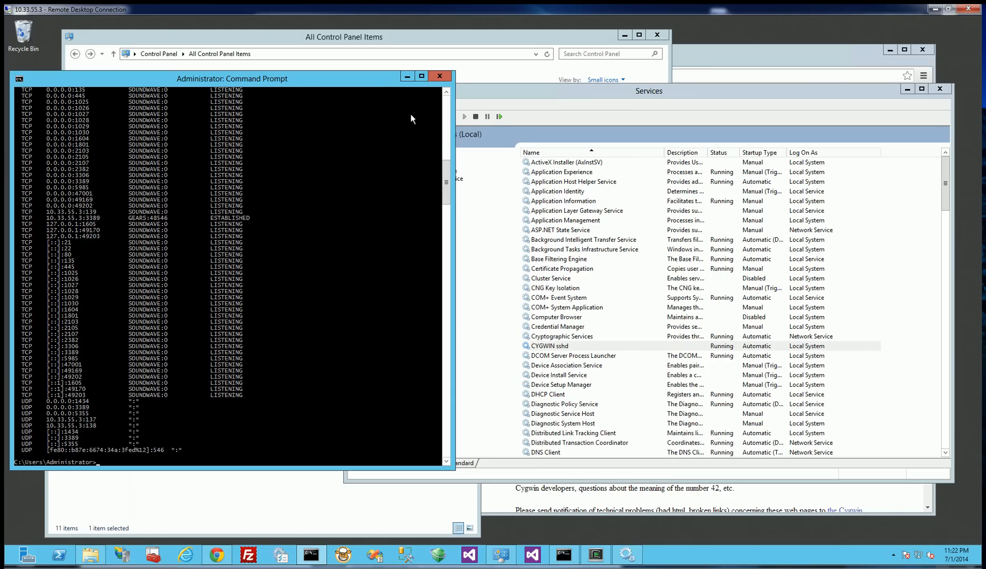
pyautogui.moveTo(384, 77); pyautogui.dragTo(461, 147)
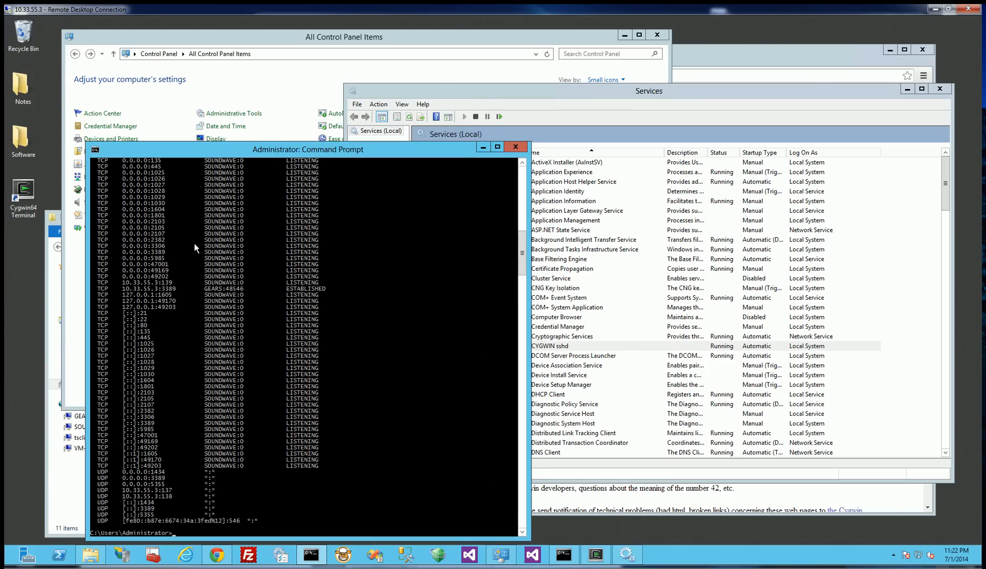
pyautogui.click(70, 280)
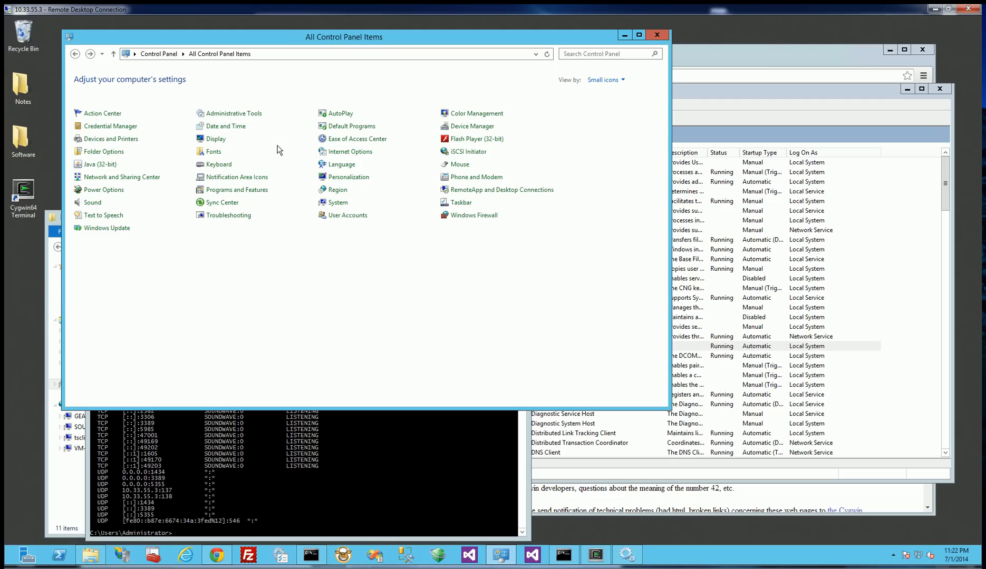
pyautogui.click(237, 115)
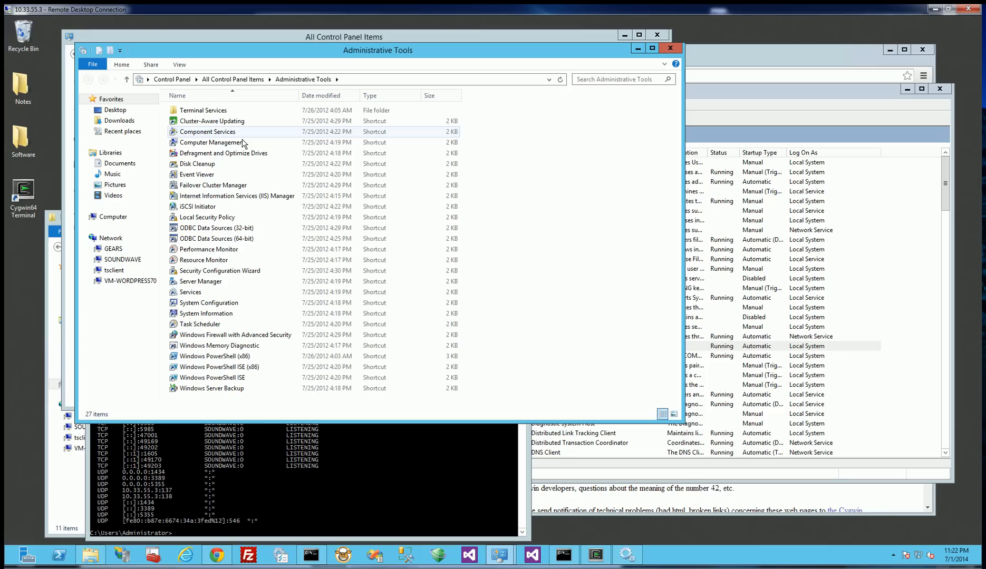
pyautogui.doubleClick(198, 143)
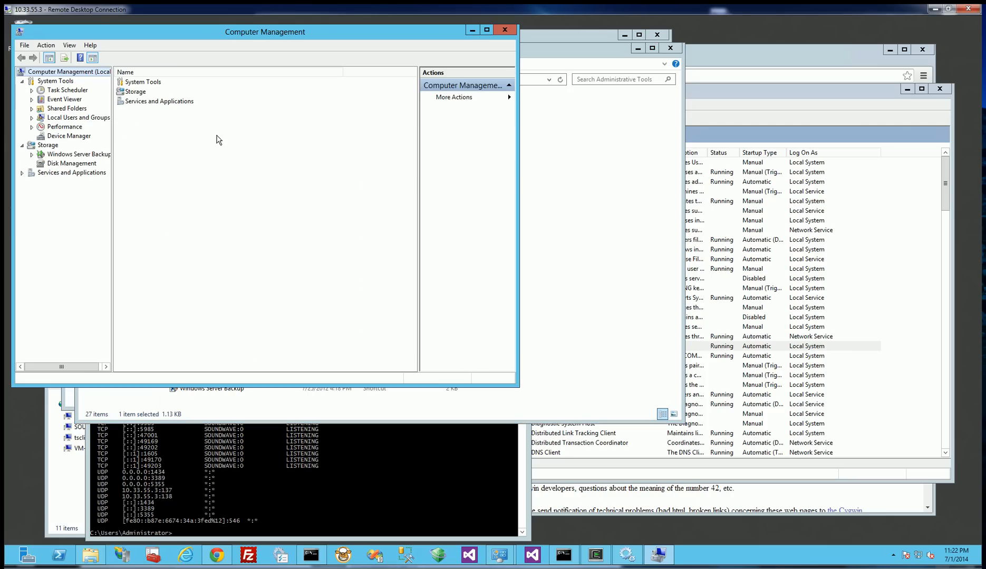
pyautogui.click(59, 119)
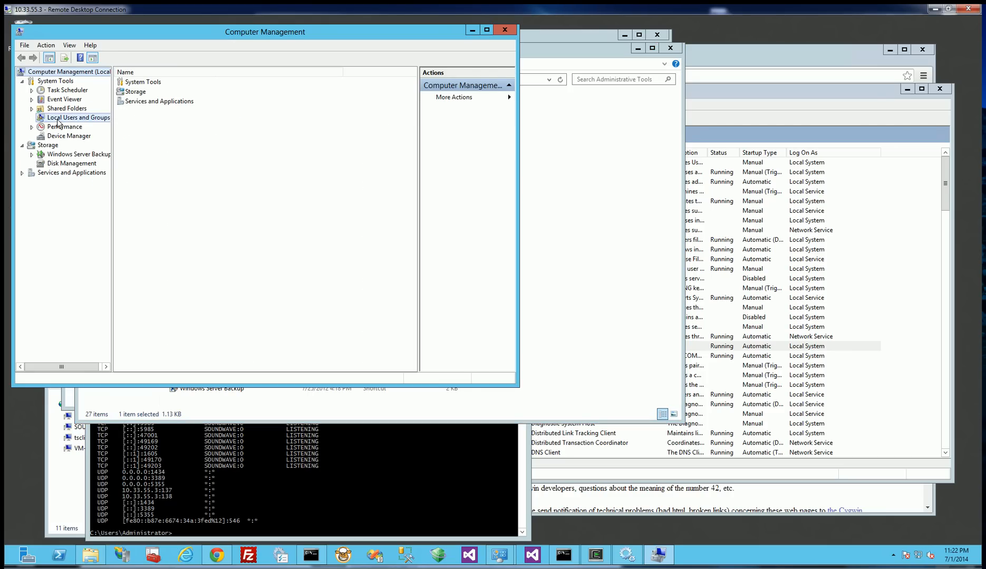
pyautogui.click(32, 118)
pyautogui.click(60, 128)
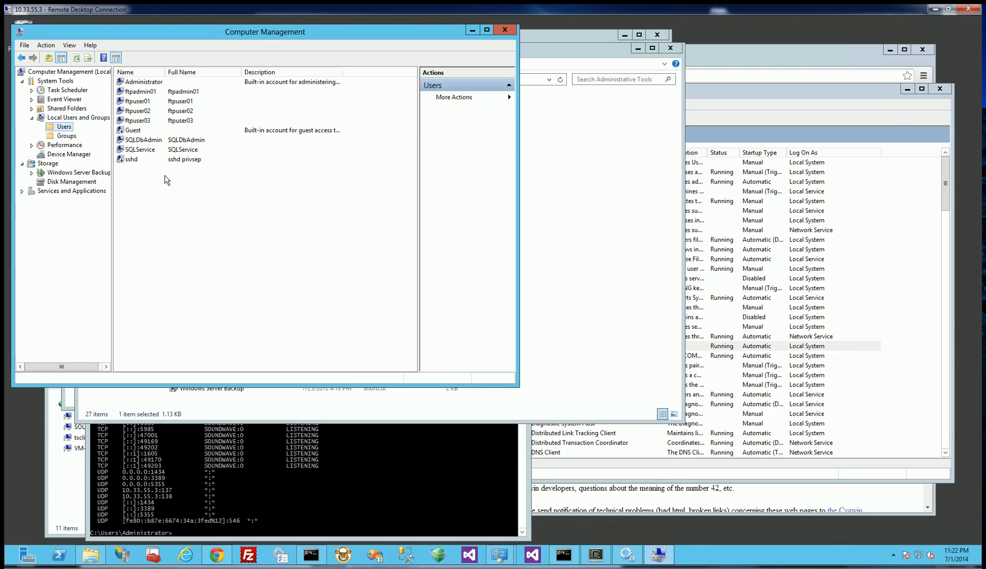
# Start a new local user named sftpuser01 and enter and confirm the account password.
pyautogui.rightClick(154, 205)
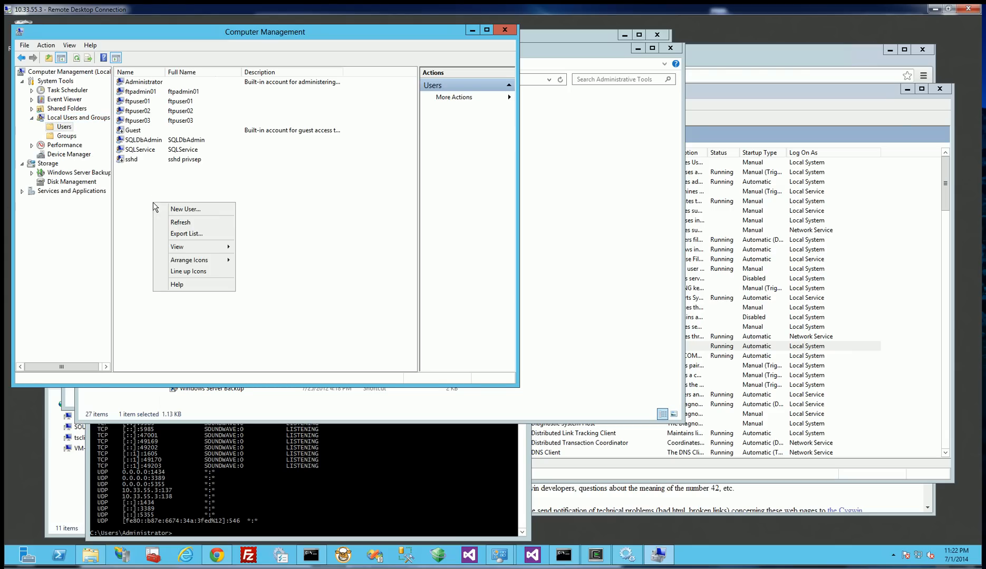
pyautogui.click(190, 210)
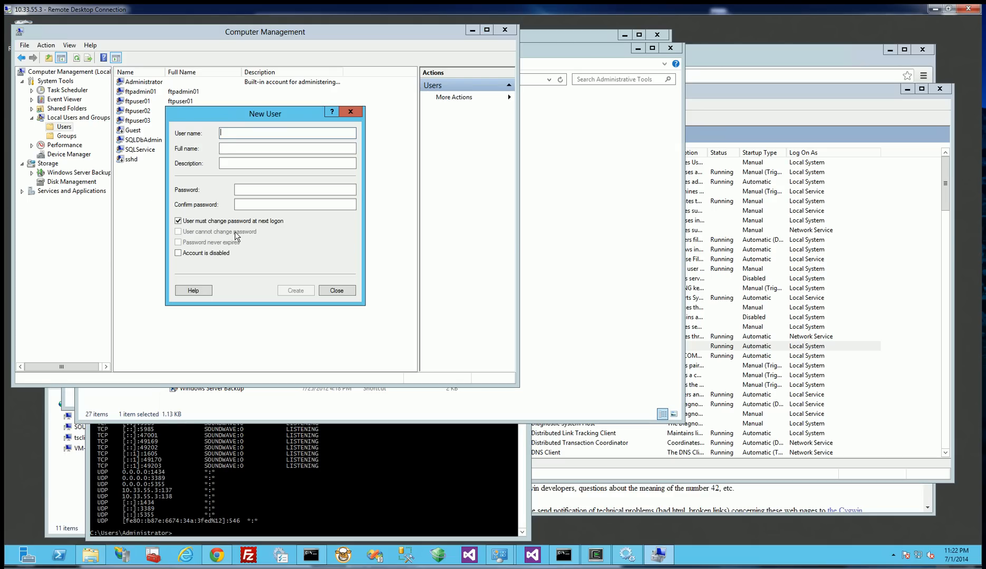
pyautogui.write('sftp')
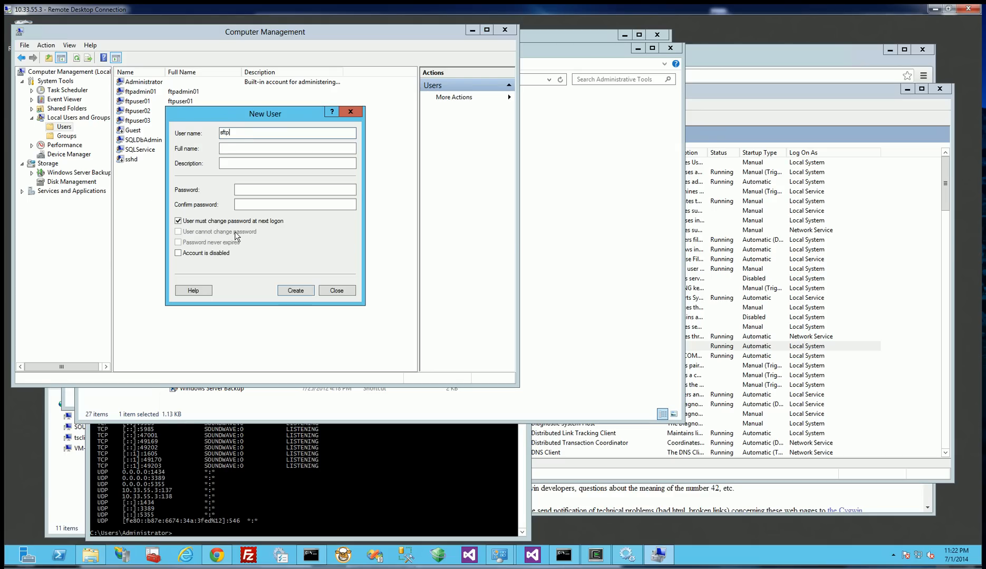
pyautogui.write('user01')
pyautogui.hotkey('ctrl', 'a')
pyautogui.click(247, 193)
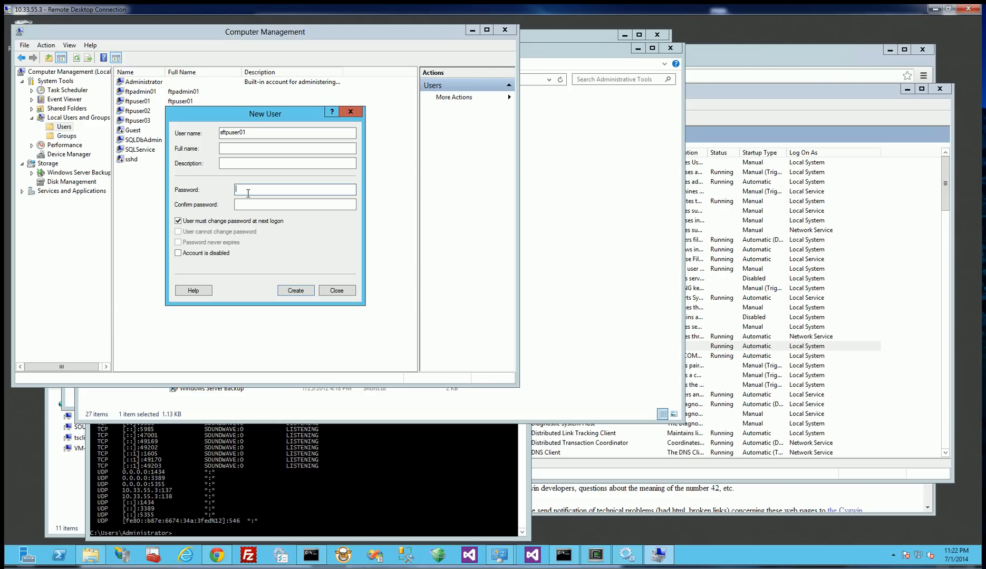
pyautogui.write('••••••••••••')
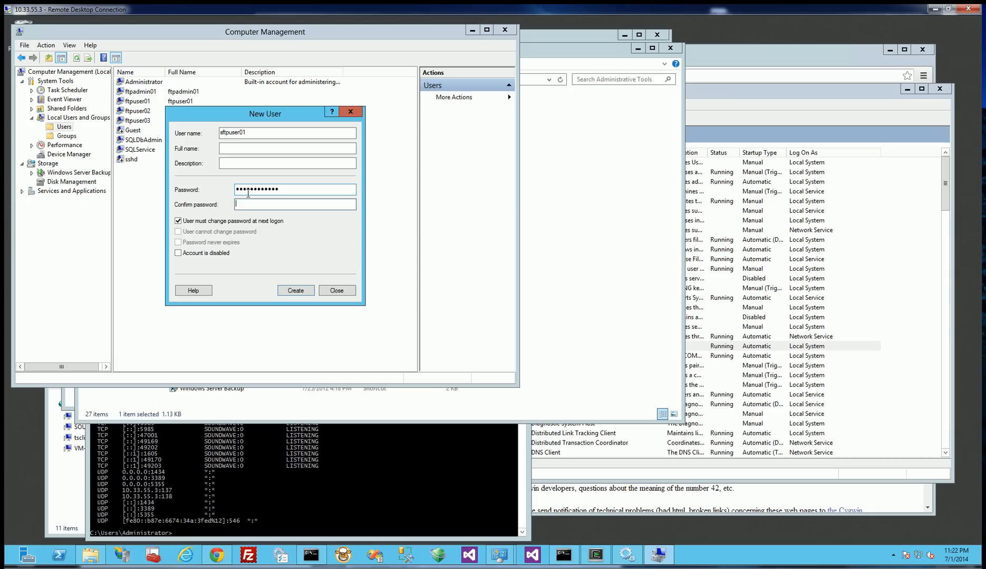
pyautogui.write('••••••••••••')
# Drop the password change at next logon, enable User cannot change password and Password never expires, and create the sftpuser01 account.
pyautogui.click(178, 221)
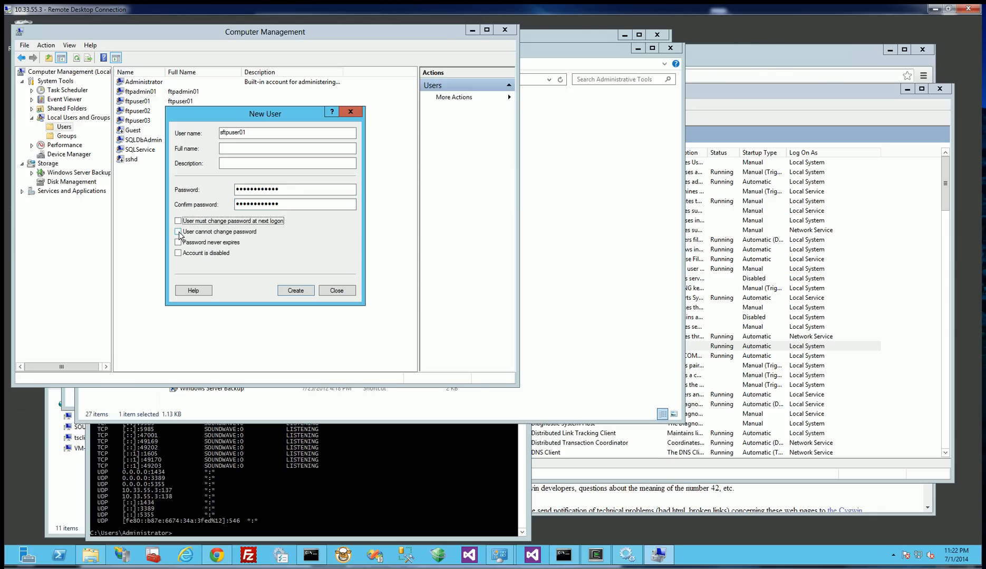
pyautogui.click(179, 243)
pyautogui.click(295, 291)
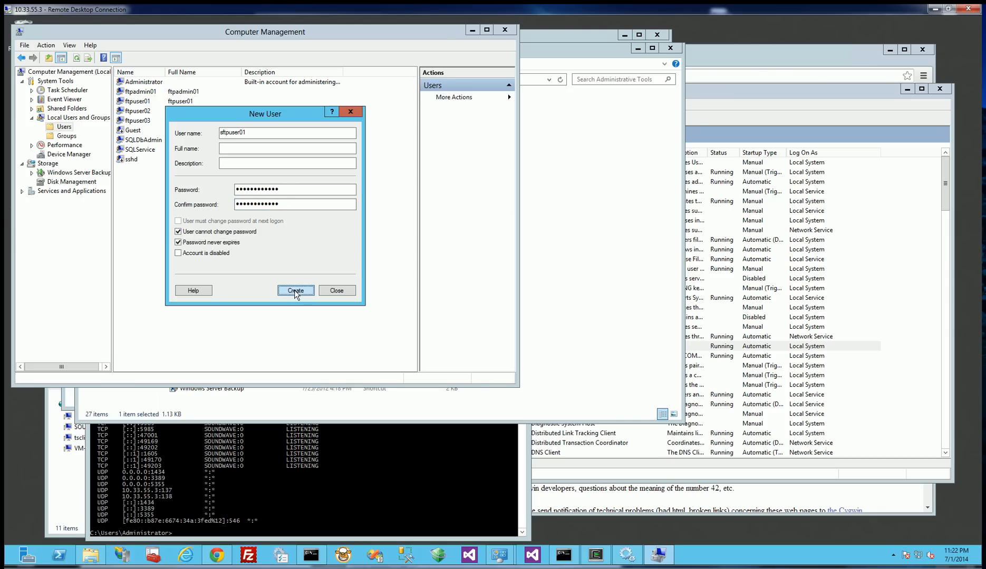
pyautogui.click(344, 292)
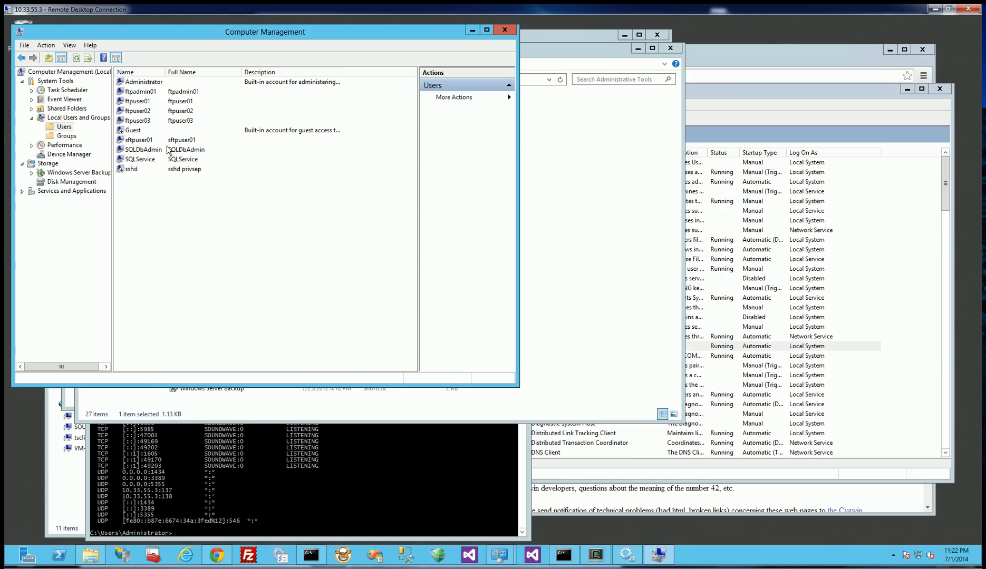
pyautogui.click(173, 141)
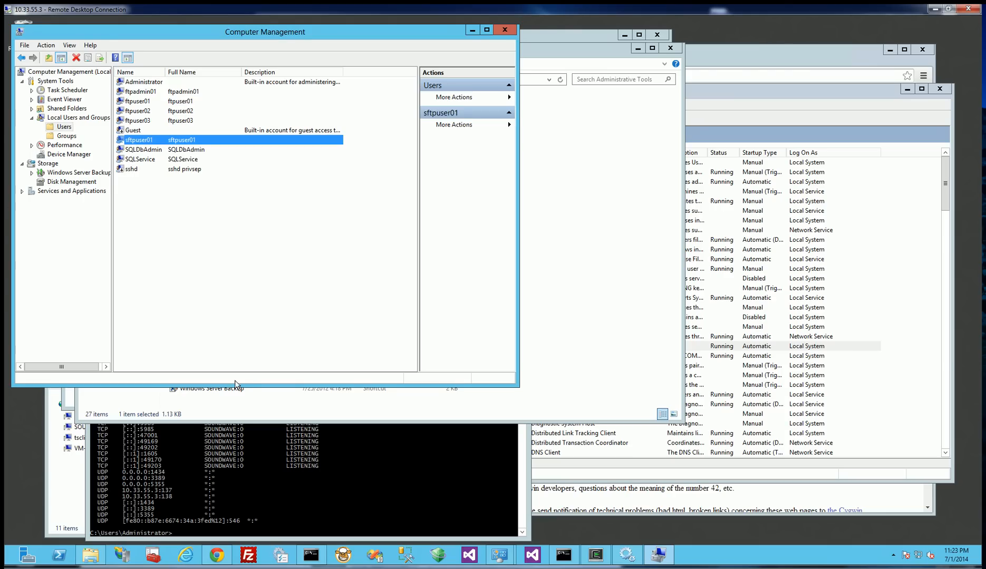
# Open FileZilla and fill in host localhost, username sftpuser01, the account password and port 22.
pyautogui.click(541, 390)
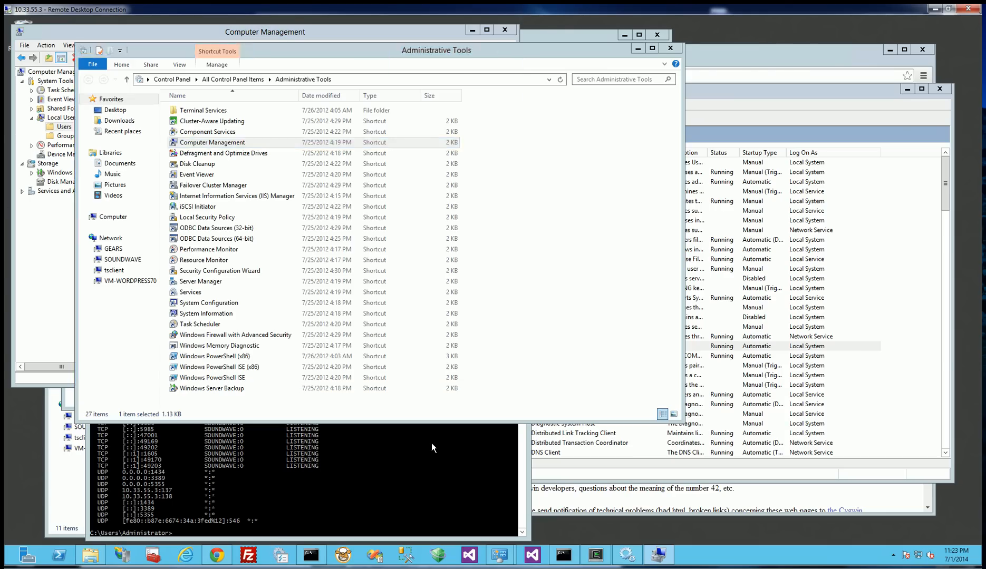
pyautogui.click(258, 553)
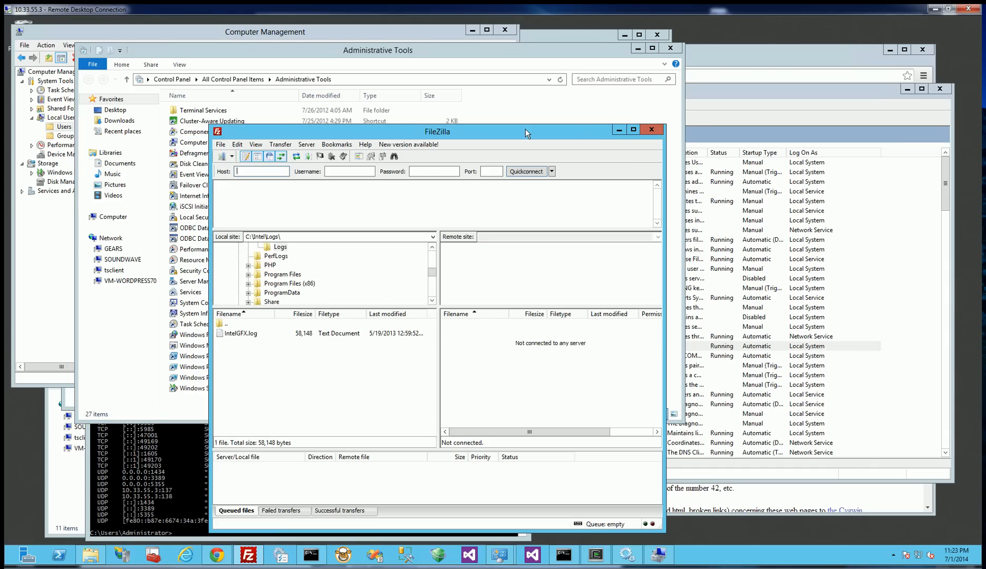
pyautogui.moveTo(525, 133); pyautogui.dragTo(649, 132)
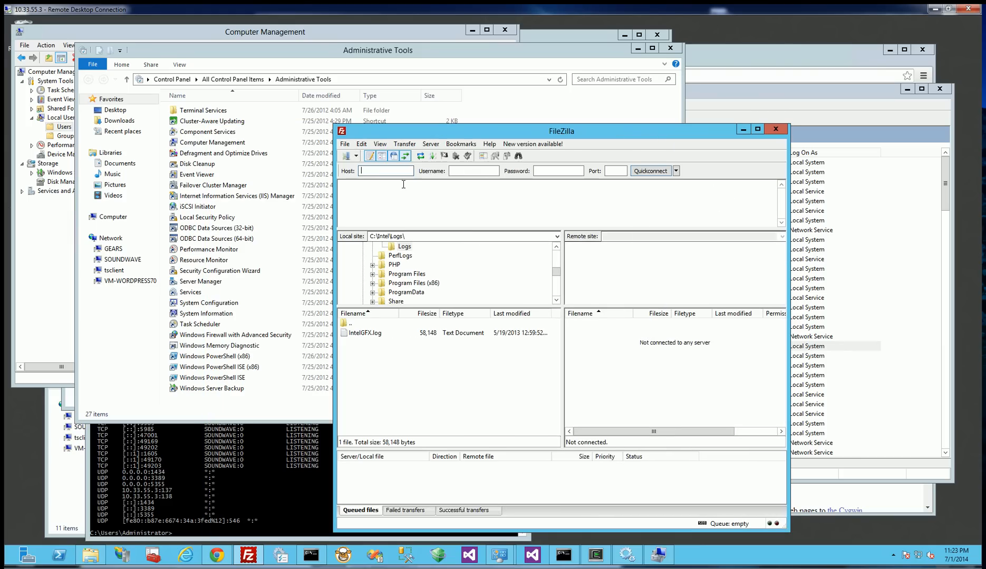
pyautogui.write('lo')
pyautogui.write('ca')
pyautogui.write('sftpuser01')
pyautogui.press('Tab')
pyautogui.write('P@ssw0rd!234')
pyautogui.press('Tab')
pyautogui.write('22')
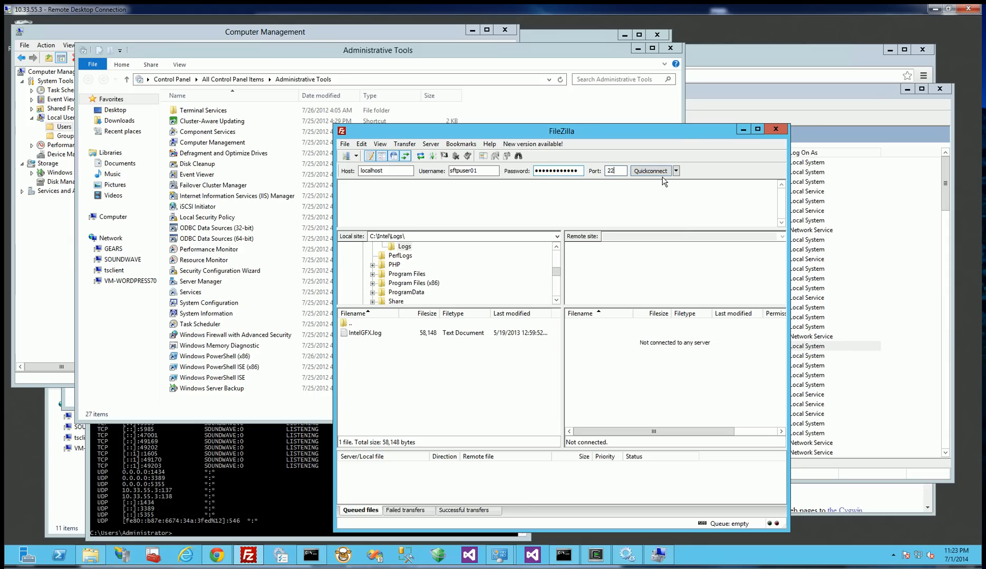
# Try to connect to localhost over SFTP, trusting the unknown host key once, and examine the connection log.
pyautogui.click(652, 170)
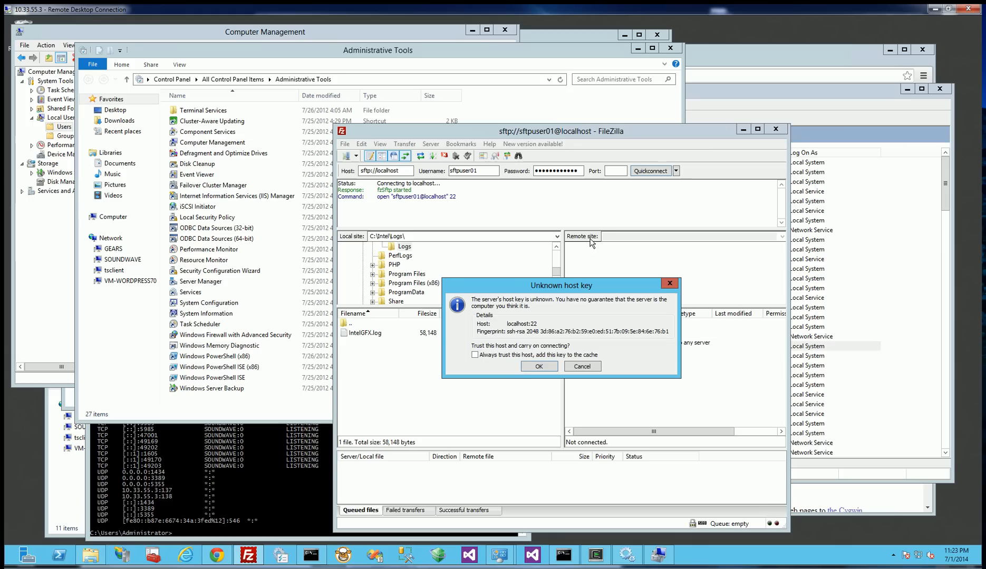
pyautogui.click(537, 366)
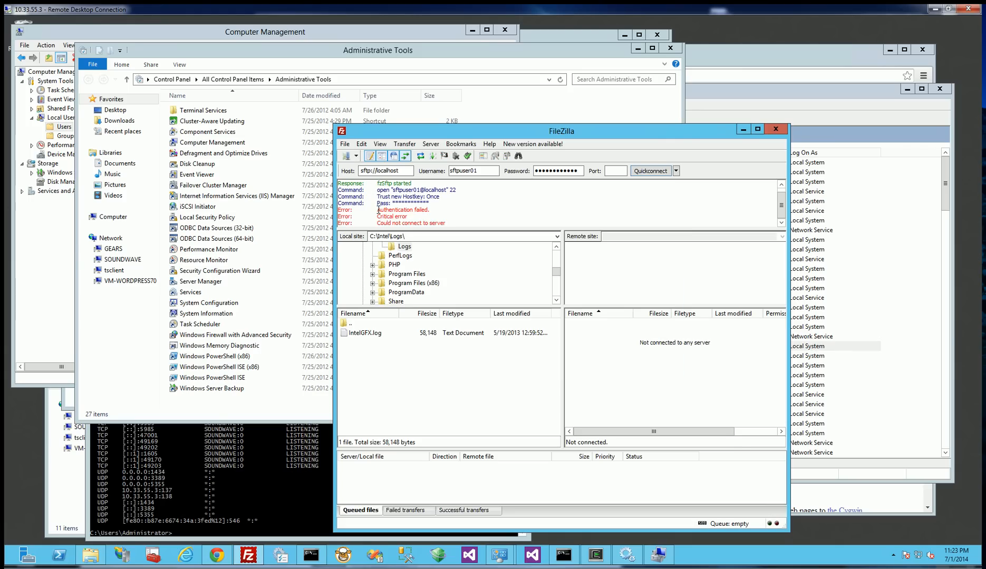
pyautogui.moveTo(378, 210); pyautogui.dragTo(444, 220)
pyautogui.click(484, 217)
# Switch to File Explorer, open the etc folder in C:\cygwin64 and select the passwd file.
pyautogui.click(67, 400)
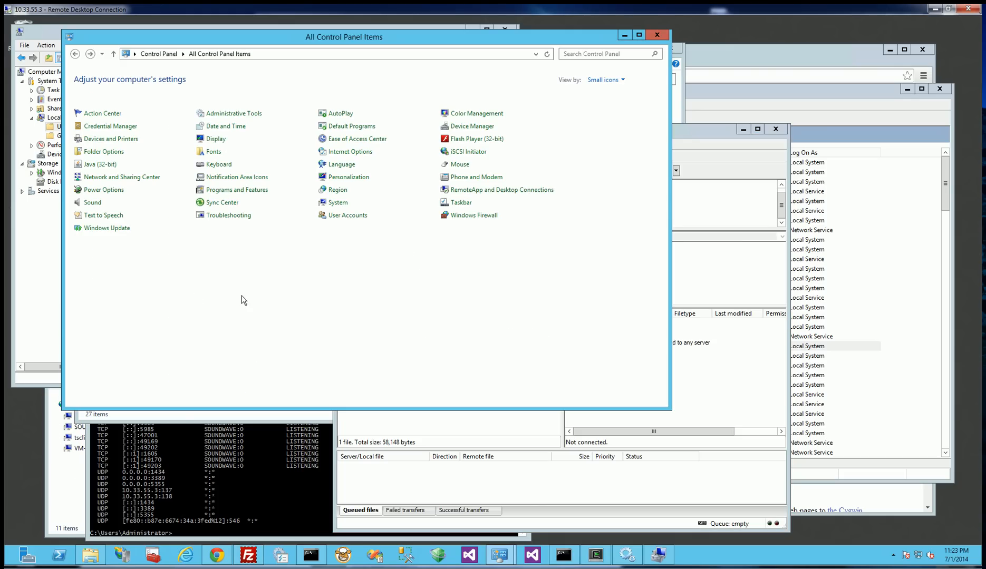
pyautogui.click(90, 554)
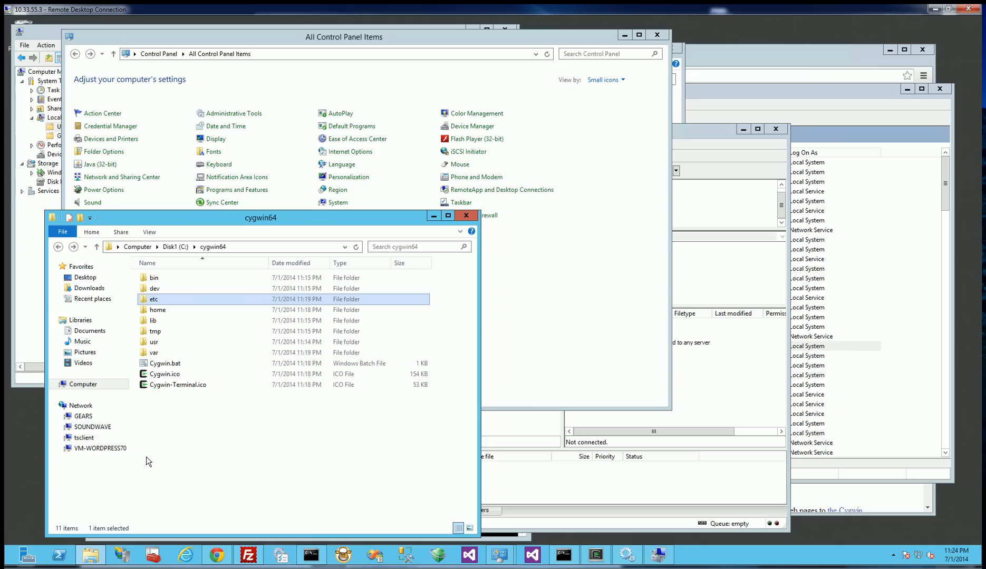
pyautogui.click(185, 442)
pyautogui.click(242, 247)
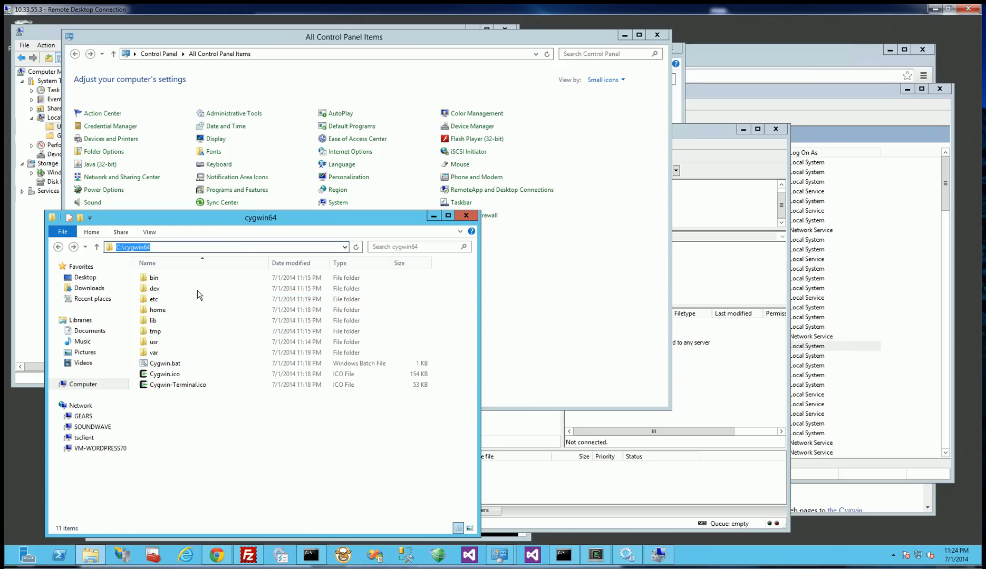
pyautogui.click(221, 438)
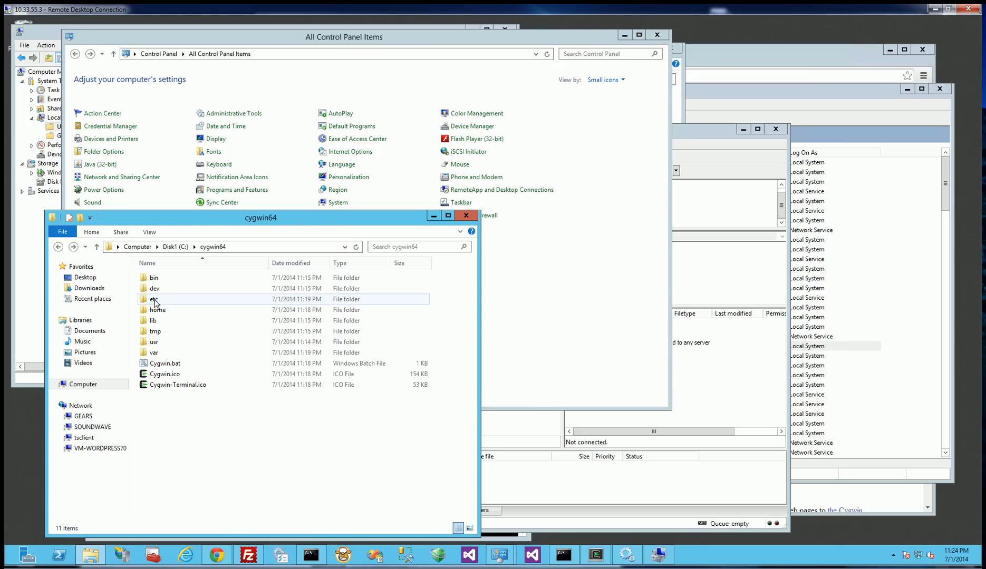
pyautogui.doubleClick(155, 301)
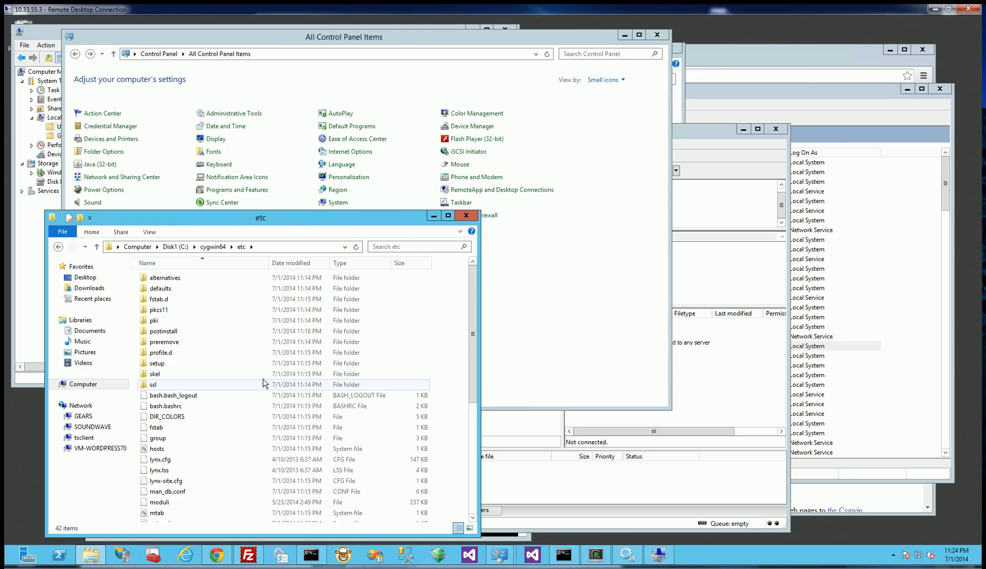
pyautogui.scroll(-4, 262, 384)
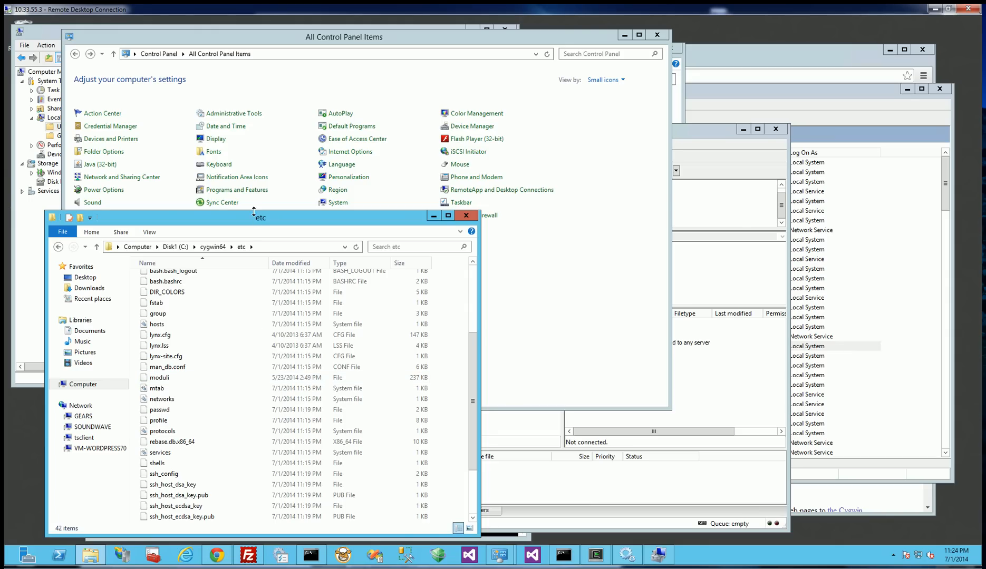
pyautogui.moveTo(254, 211); pyautogui.dragTo(255, 139)
pyautogui.click(156, 338)
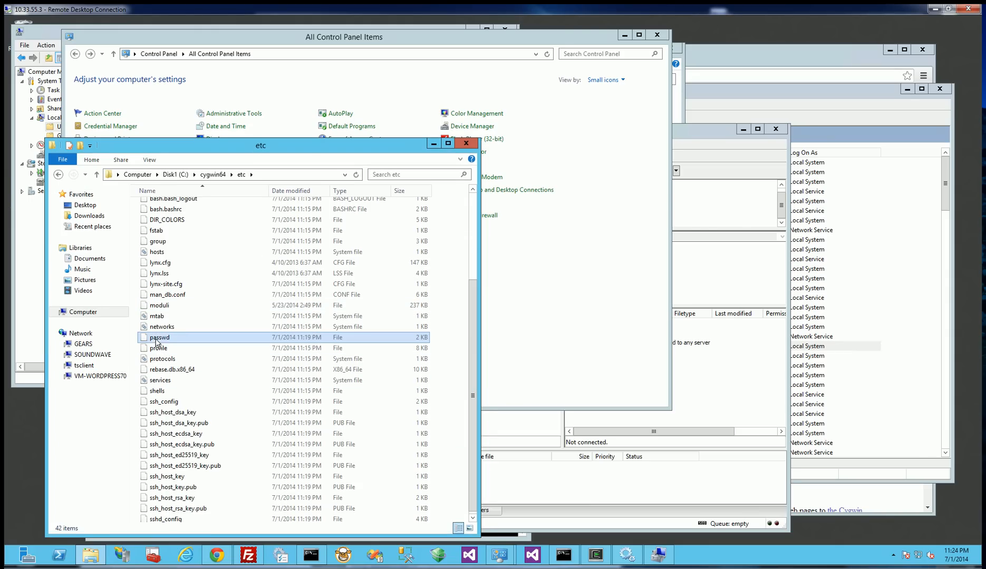
pyautogui.rightClick(156, 341)
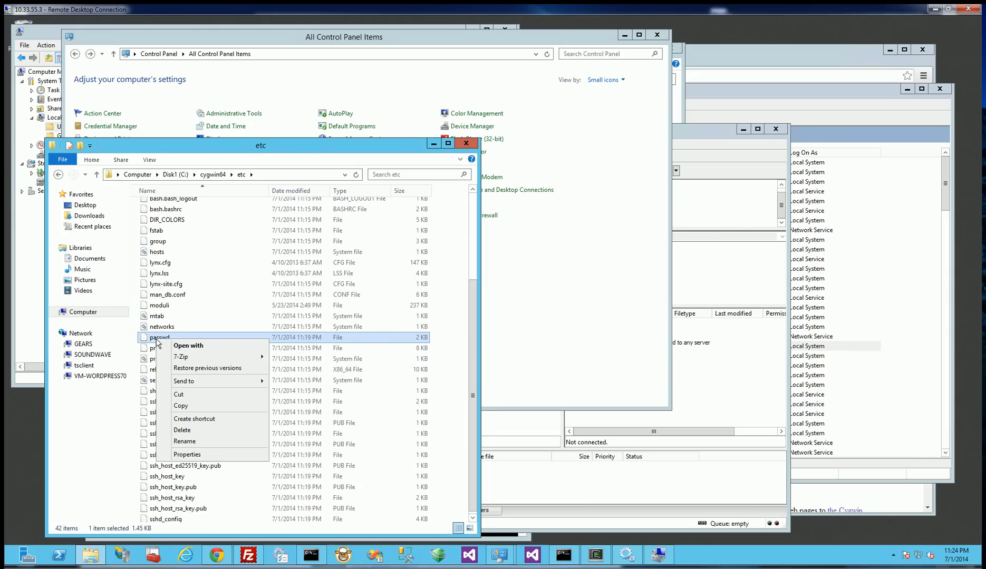
pyautogui.click(207, 346)
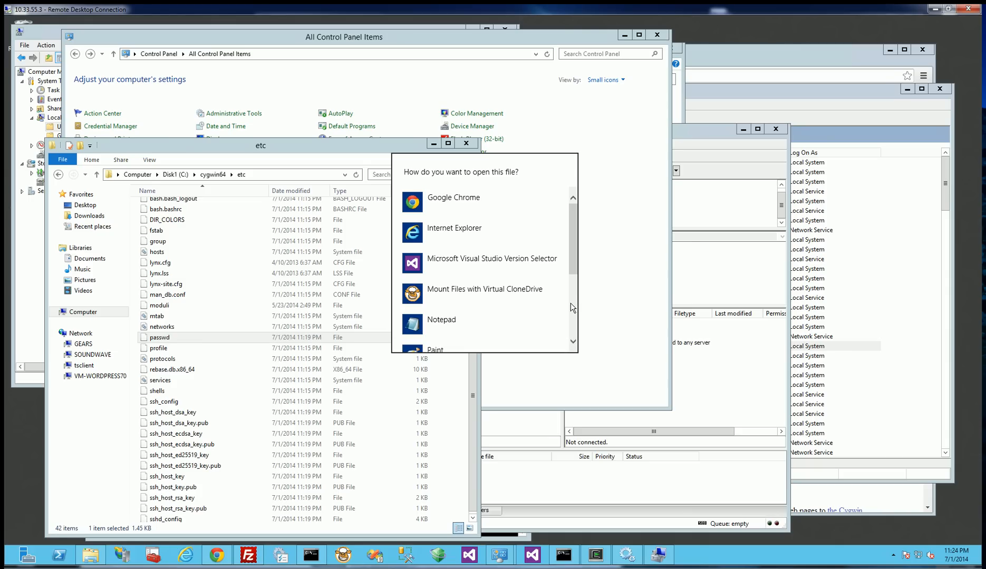
pyautogui.click(571, 304)
pyautogui.moveTo(570, 294)
pyautogui.mouseDown()
pyautogui.moveTo(567, 234)
pyautogui.moveTo(570, 332)
pyautogui.mouseUp()
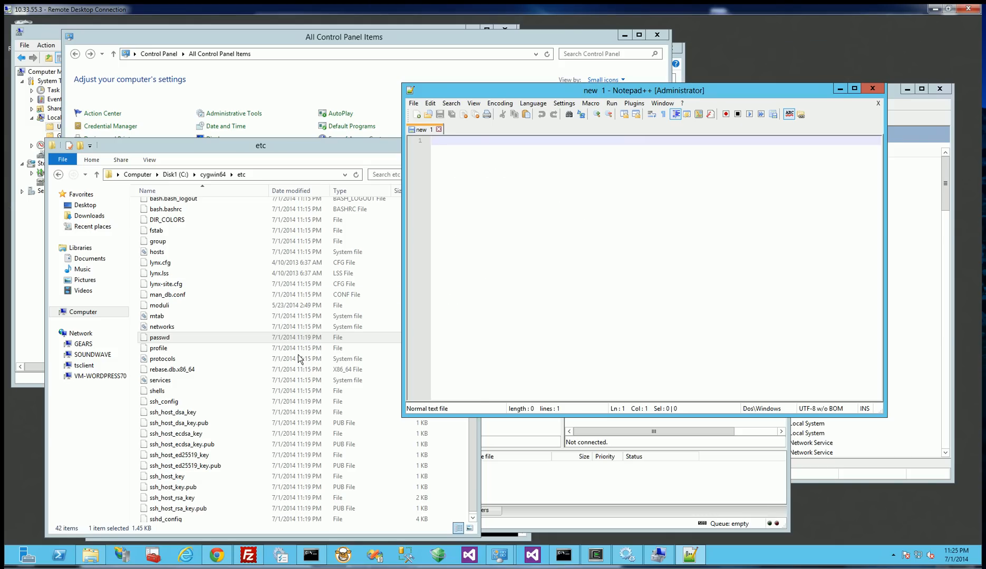
# Open the passwd file from C:\cygwin64\etc in Notepad++ and examine its user entries.
pyautogui.click(252, 340)
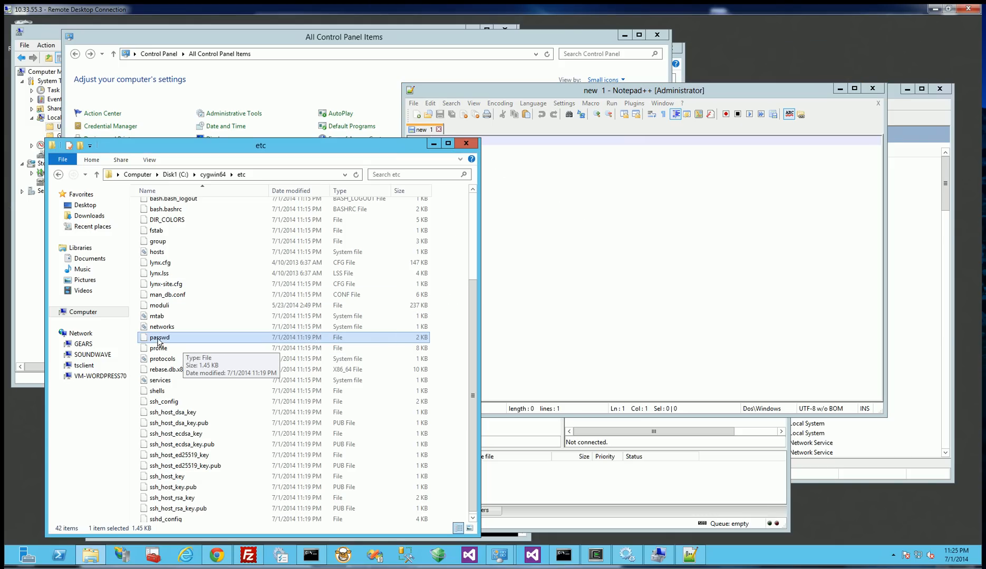
pyautogui.moveTo(159, 341); pyautogui.dragTo(579, 273)
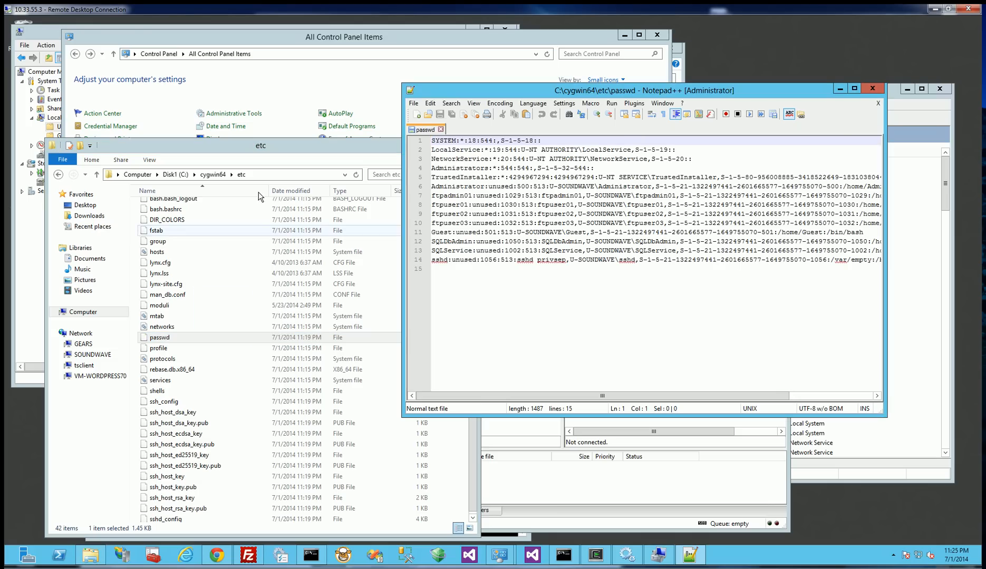
pyautogui.click(265, 175)
pyautogui.click(532, 274)
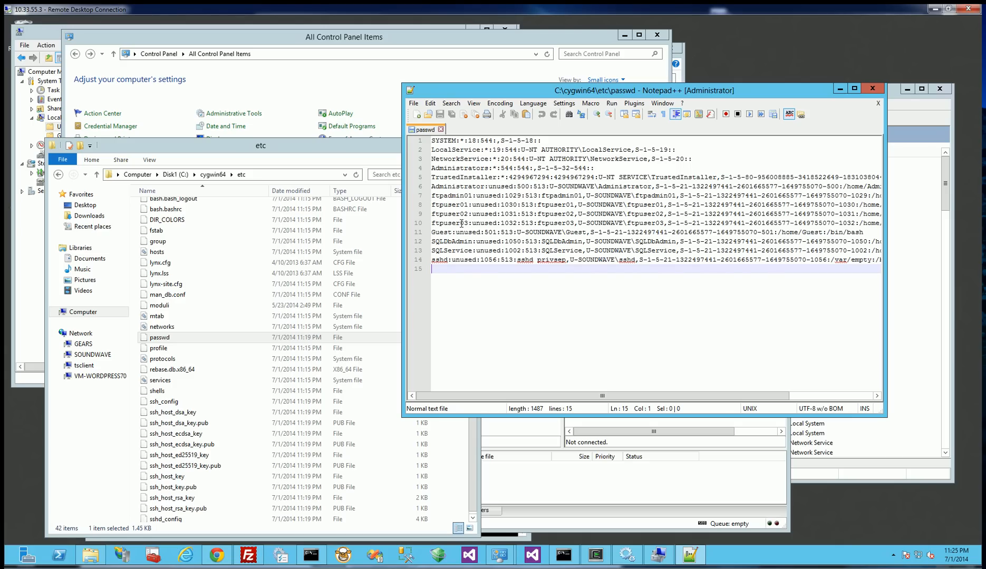
# Move the Computer Management window clear of the desktop's Cygwin64 Terminal shortcut and bring the already open Cygwin terminal to the front.
pyautogui.moveTo(469, 224); pyautogui.dragTo(424, 193)
pyautogui.click(473, 241)
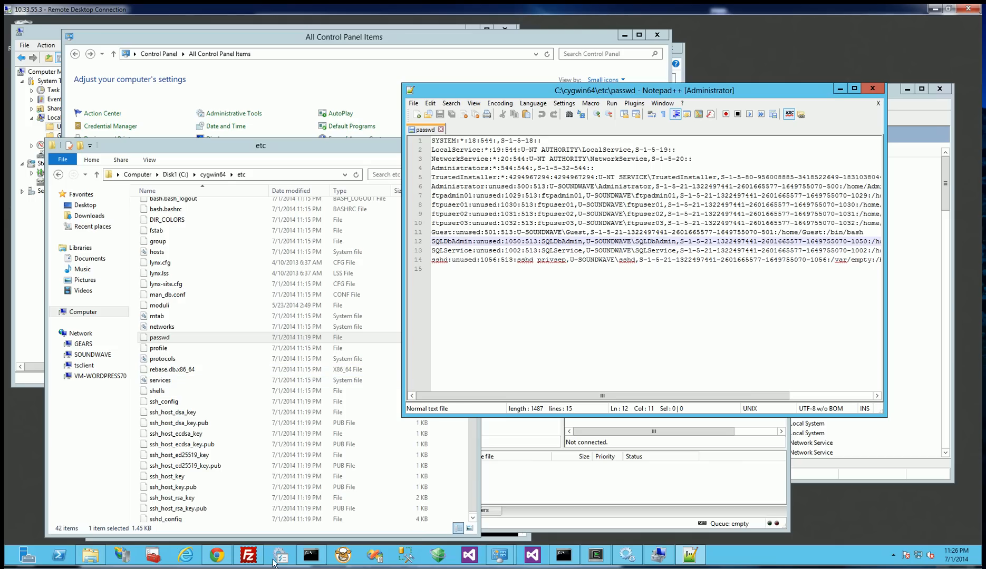
pyautogui.moveTo(313, 562)
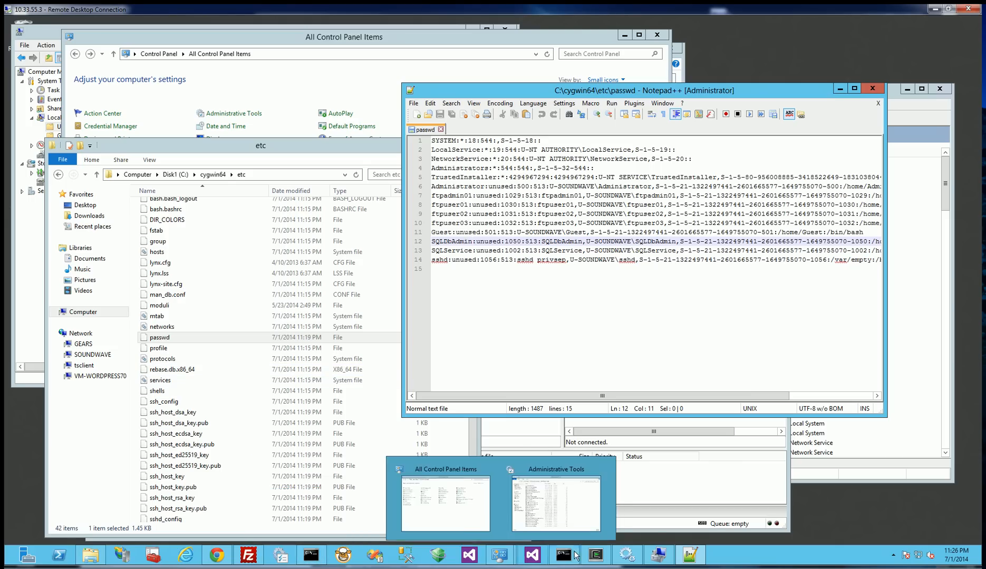
pyautogui.click(595, 504)
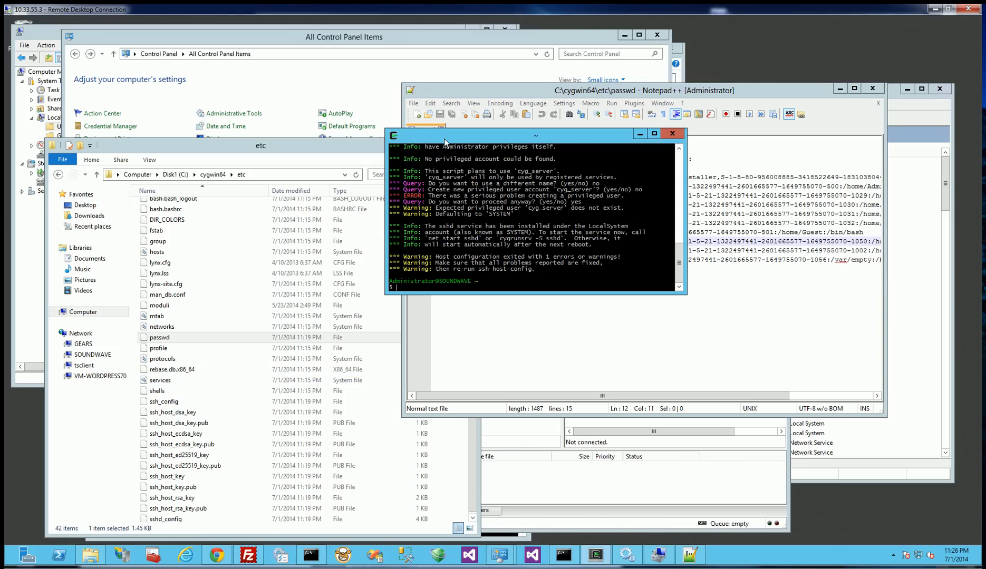
pyautogui.click(58, 30)
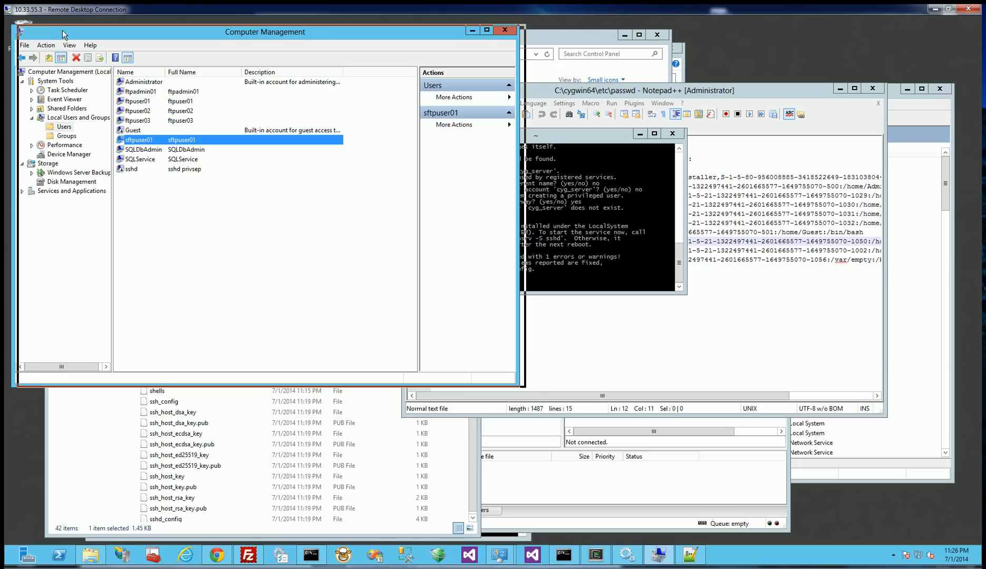
pyautogui.moveTo(58, 29); pyautogui.dragTo(72, 31)
pyautogui.click(19, 215)
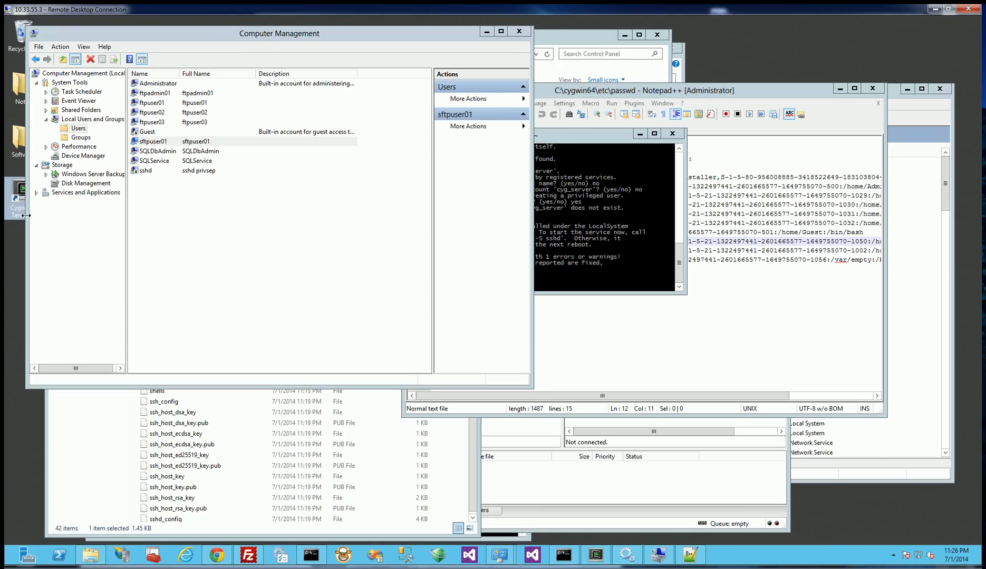
pyautogui.moveTo(277, 35); pyautogui.dragTo(337, 30)
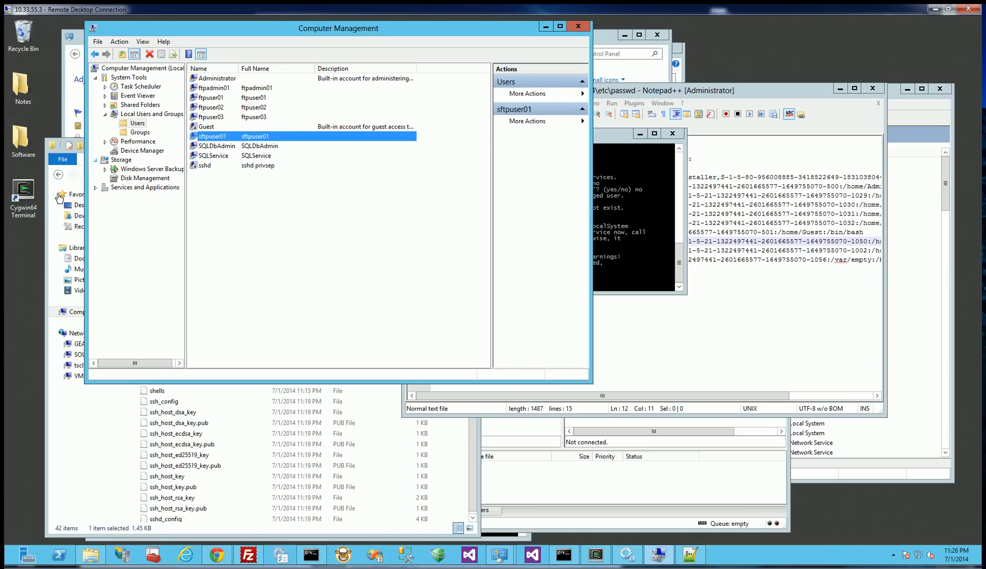
pyautogui.click(23, 214)
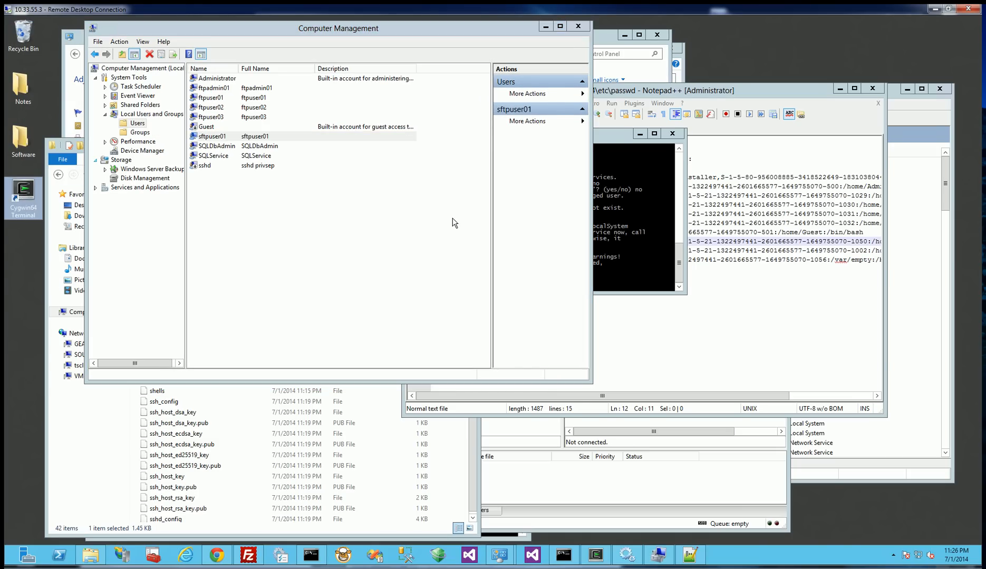
pyautogui.click(596, 213)
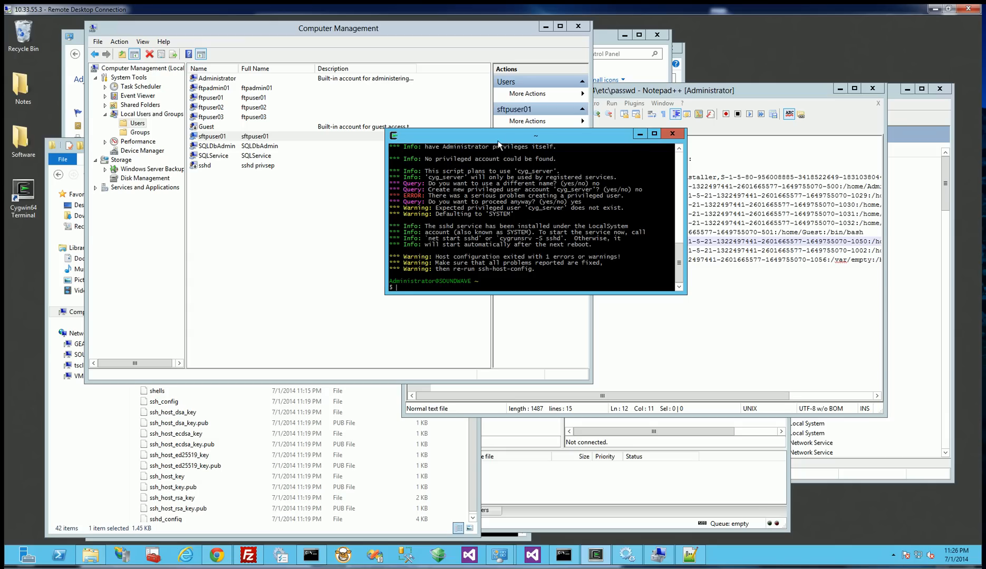
pyautogui.moveTo(498, 138); pyautogui.dragTo(465, 144)
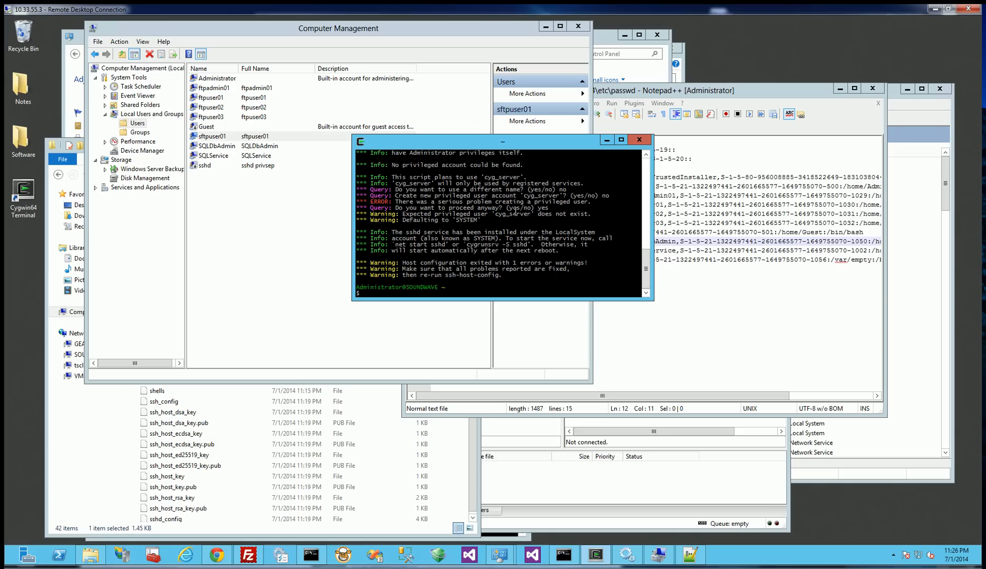
# Regenerate the Cygwin user file by running mkpasswd -cl > /etc/passwd in the terminal.
pyautogui.write('mkpass')
pyautogui.write('wd -cl')
pyautogui.write(' > /et')
pyautogui.write('c/passwor')
pyautogui.press('BackSpace')
pyautogui.press('BackSpace')
pyautogui.press('Return')
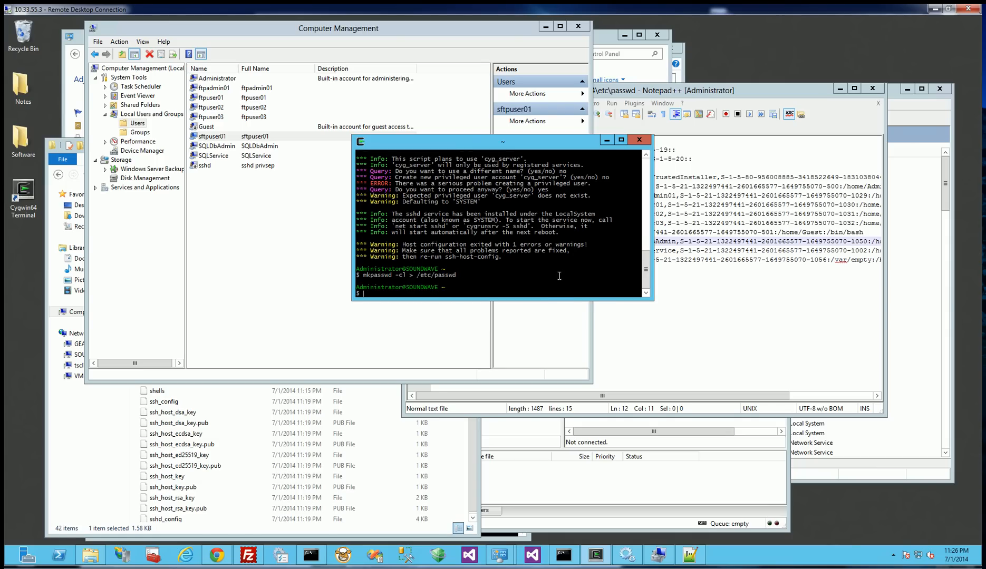
# Reload the modified passwd file in Notepad++ and highlight the sftpuser01 entry.
pyautogui.click(728, 292)
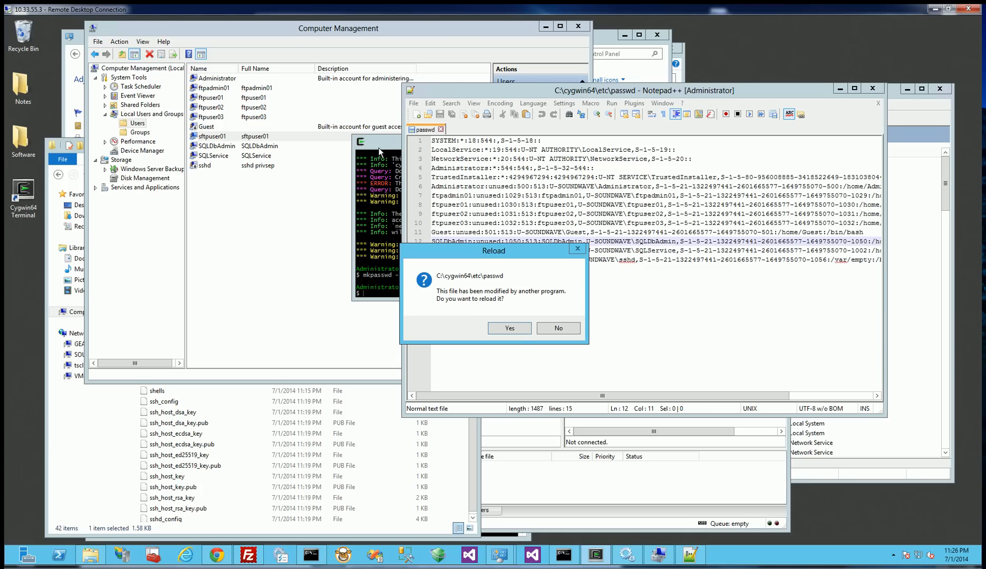
pyautogui.click(376, 240)
pyautogui.click(530, 315)
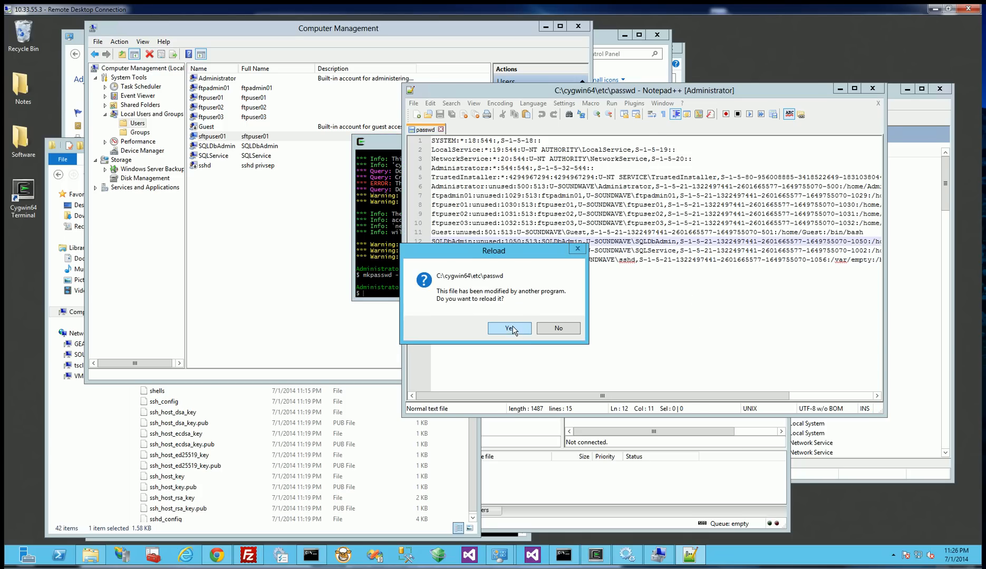
pyautogui.click(509, 328)
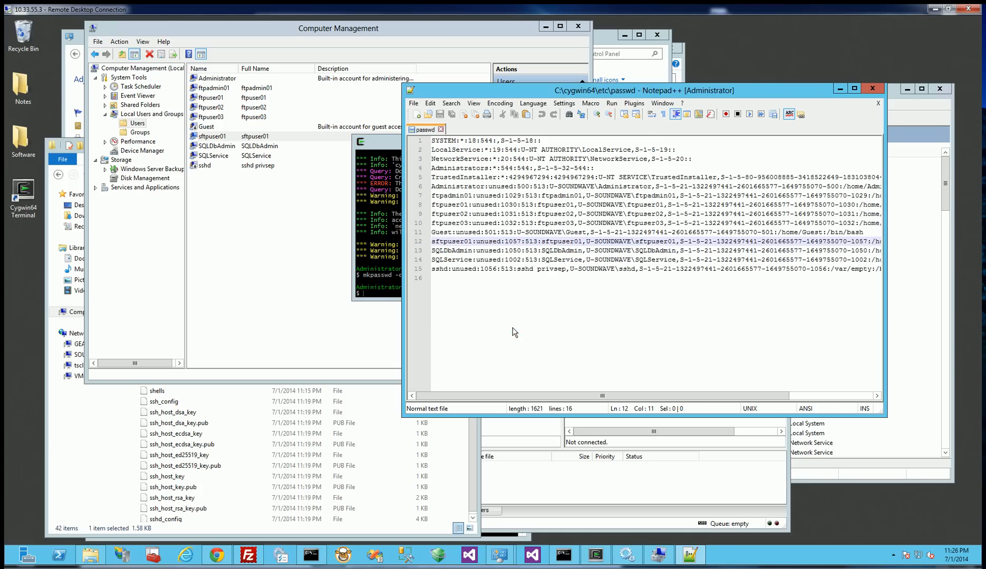
pyautogui.moveTo(428, 242); pyautogui.dragTo(429, 254)
pyautogui.click(428, 242)
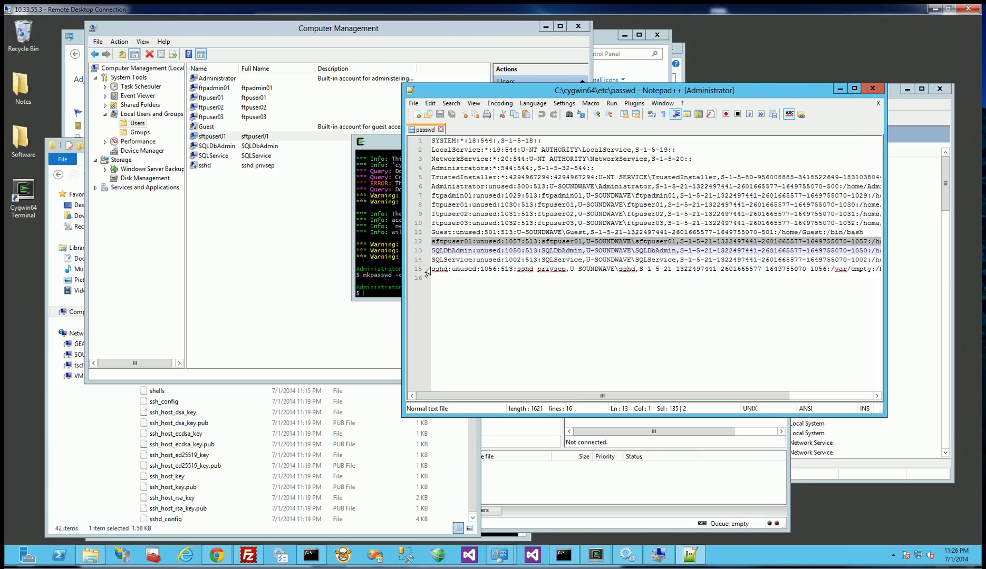
# Export the local user accounts to a text file by running mkpasswd --local > users.txt in the Cygwin terminal.
pyautogui.click(383, 152)
pyautogui.press('Up')
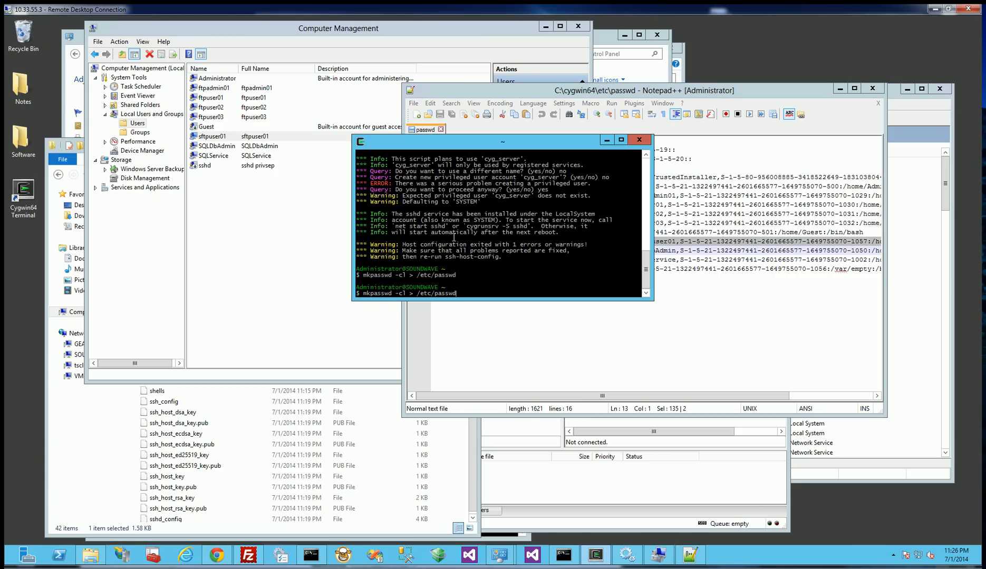
pyautogui.press('BackSpace')
pyautogui.press('BackSpace')
pyautogui.press('BackSpace')
pyautogui.press('BackSpace')
pyautogui.press('BackSpace')
pyautogui.press('BackSpace')
pyautogui.press('BackSpace')
pyautogui.press('BackSpace')
pyautogui.press('BackSpace')
pyautogui.press('BackSpace')
pyautogui.press('BackSpace')
pyautogui.press('BackSpace')
pyautogui.press('BackSpace')
pyautogui.press('BackSpace')
pyautogui.press('BackSpace')
pyautogui.write('--local > users.')
pyautogui.press('Return')
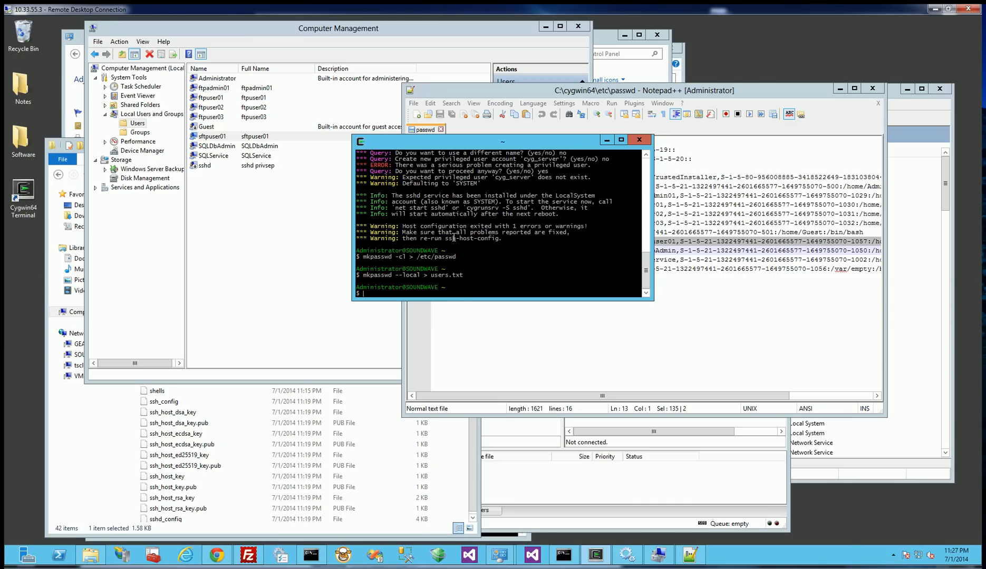
# Open users.txt from C:\cygwin64\home\Administrator in Notepad, view its contents and close it.
pyautogui.click(449, 453)
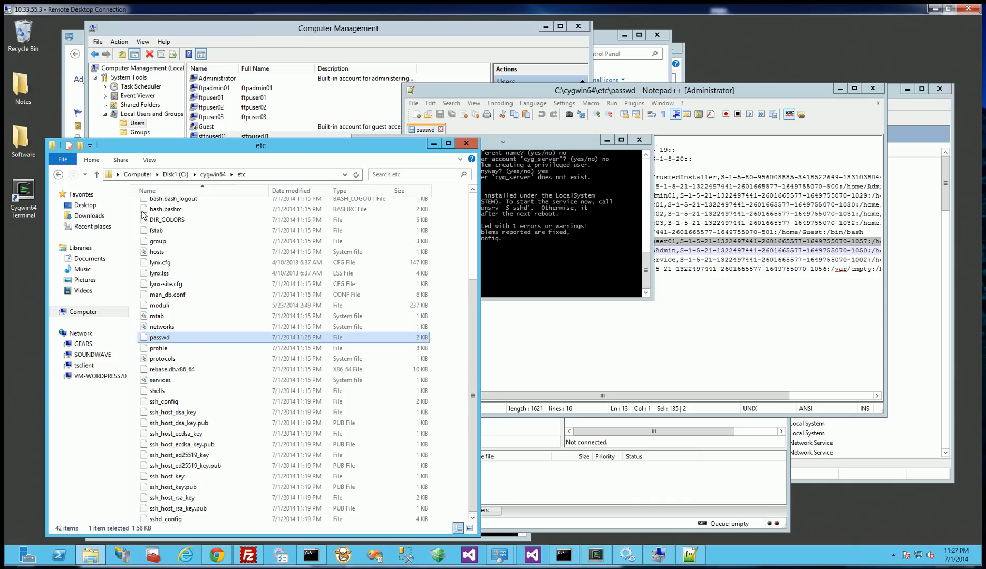
pyautogui.click(213, 175)
pyautogui.doubleClick(172, 241)
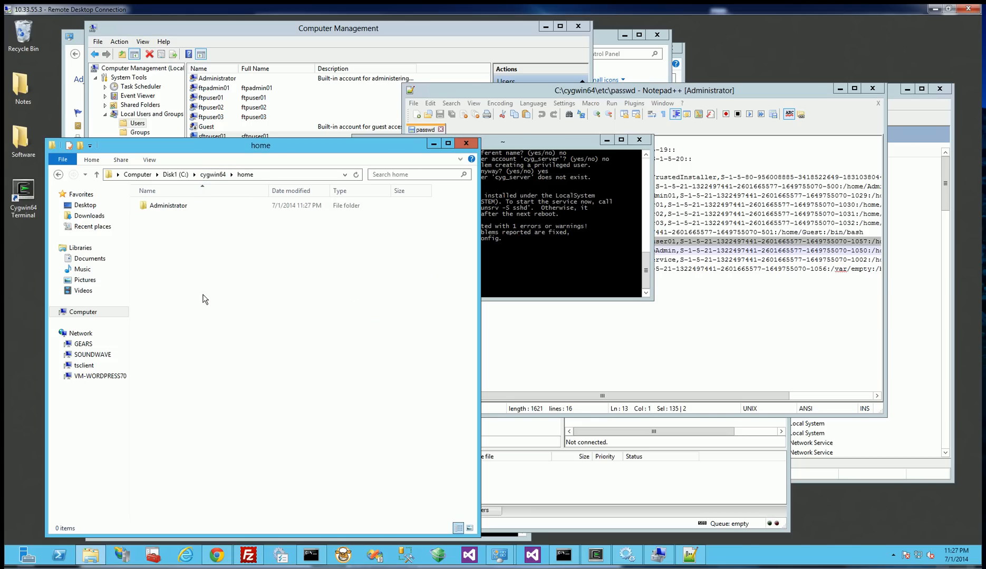
pyautogui.doubleClick(166, 207)
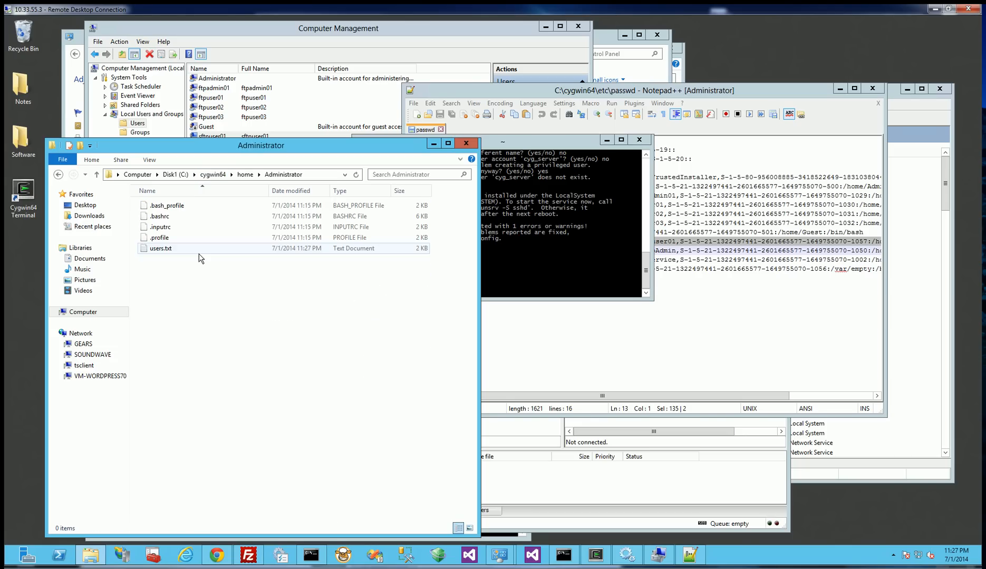
pyautogui.doubleClick(161, 248)
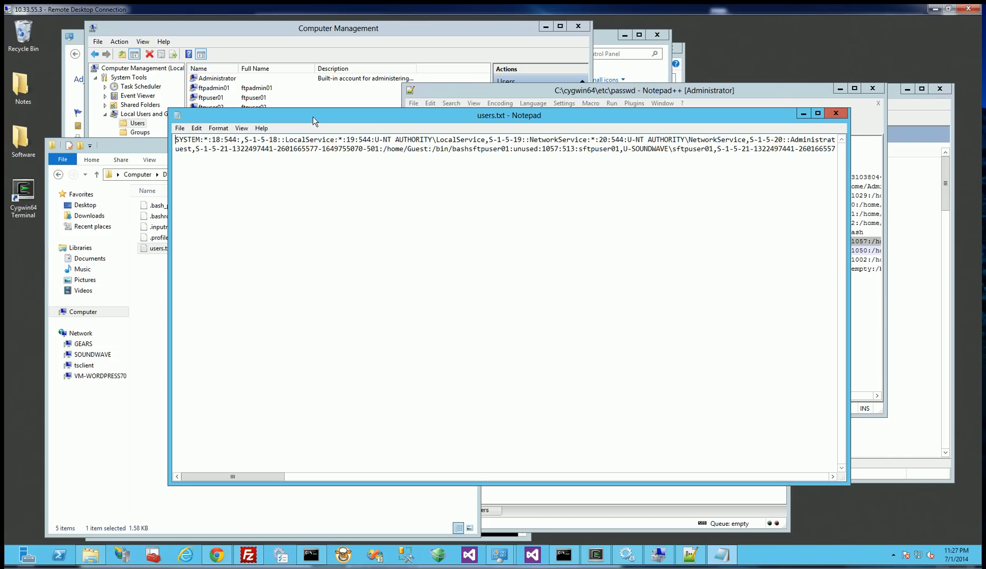
pyautogui.moveTo(313, 117); pyautogui.dragTo(255, 137)
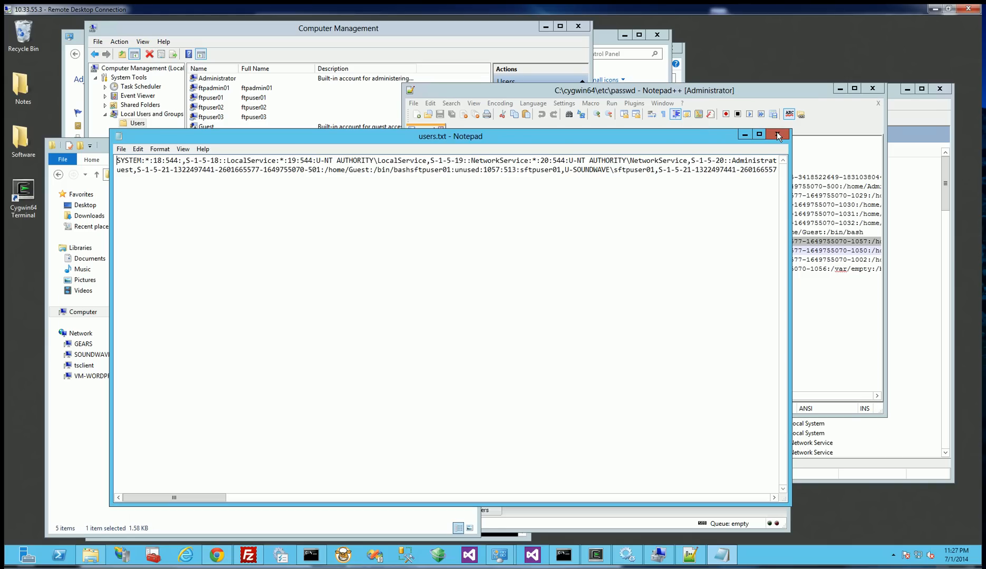
pyautogui.click(777, 136)
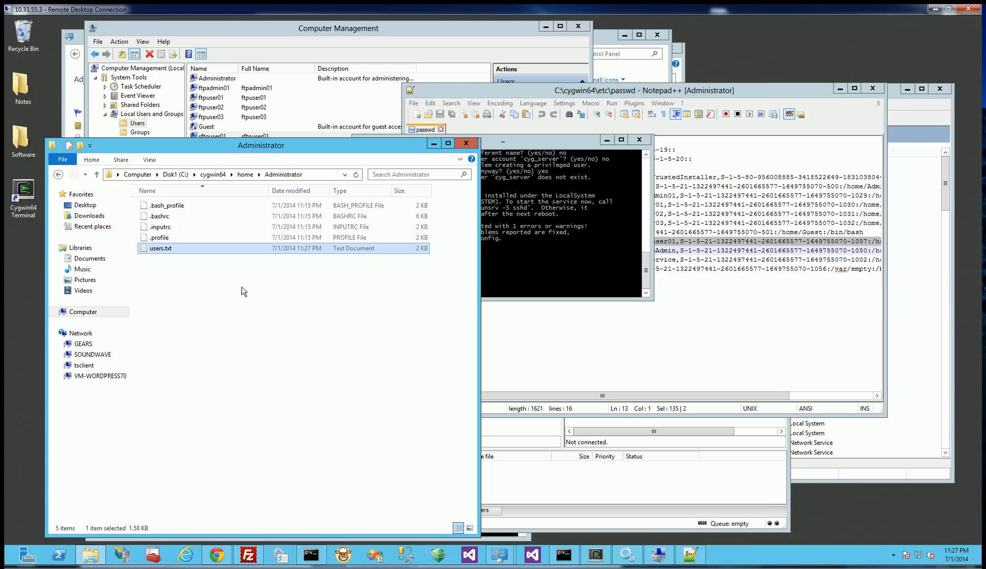
# Open users.txt from the Administrator home folder in Notepad++ and select the whole sftpuser01 line.
pyautogui.click(273, 336)
pyautogui.moveTo(234, 247); pyautogui.dragTo(696, 356)
pyautogui.moveTo(385, 248); pyautogui.dragTo(670, 340)
pyautogui.click(670, 336)
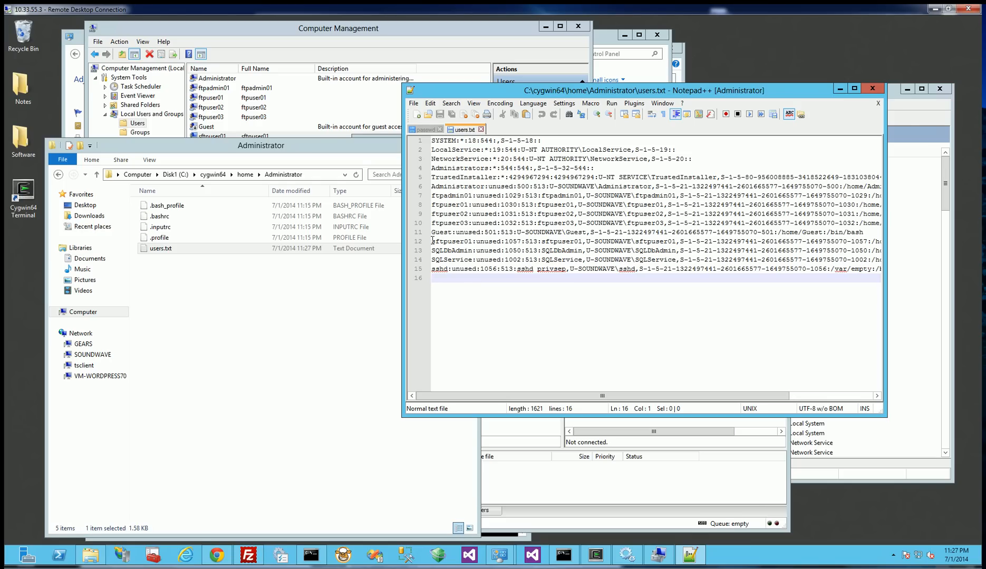
pyautogui.moveTo(432, 240); pyautogui.dragTo(431, 249)
pyautogui.hotkey('ctrl', 'c')
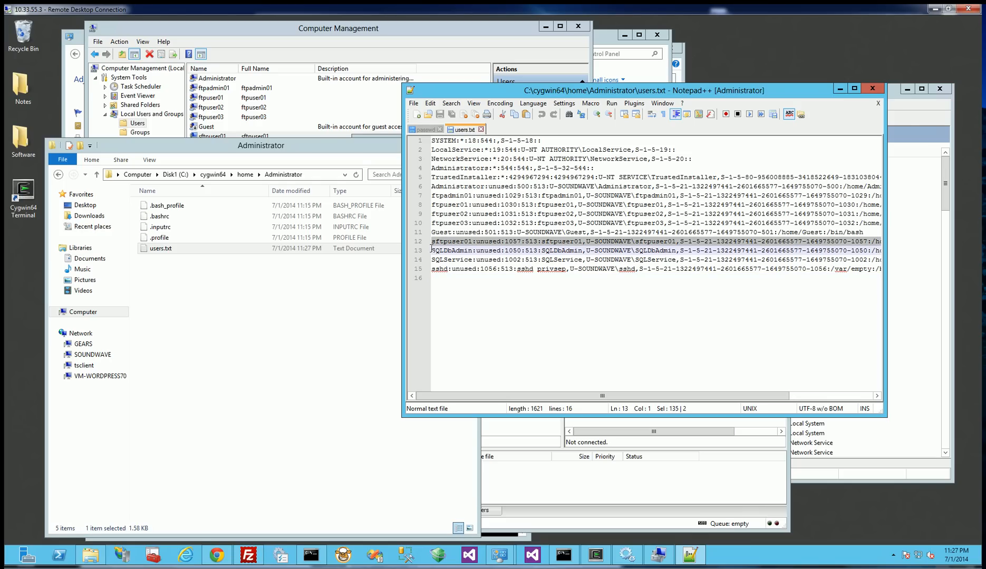
# Try pasting the sftpuser01 line at the end of the passwd file, and undo the paste.
pyautogui.click(420, 131)
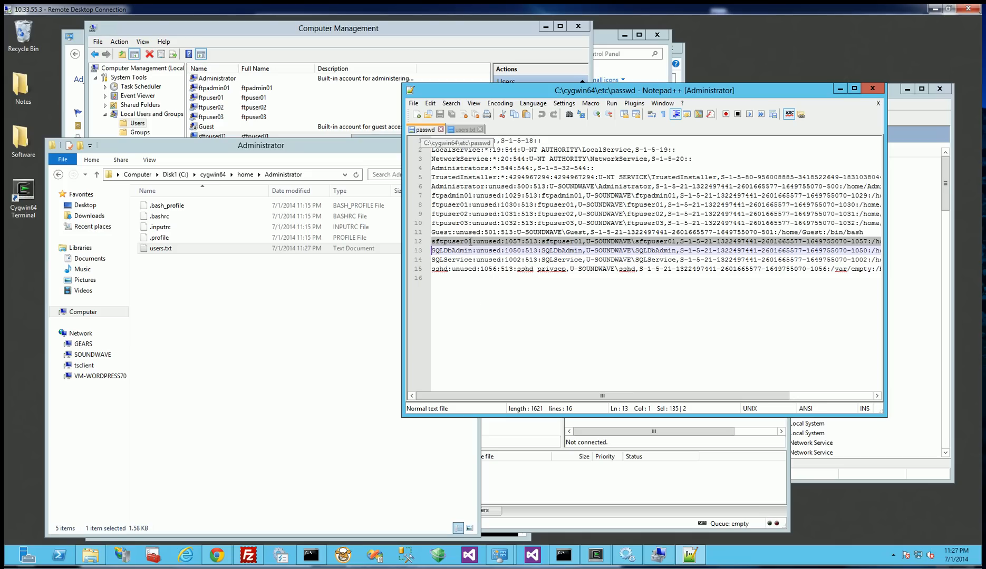
pyautogui.click(466, 288)
pyautogui.hotkey('ctrl', 'v')
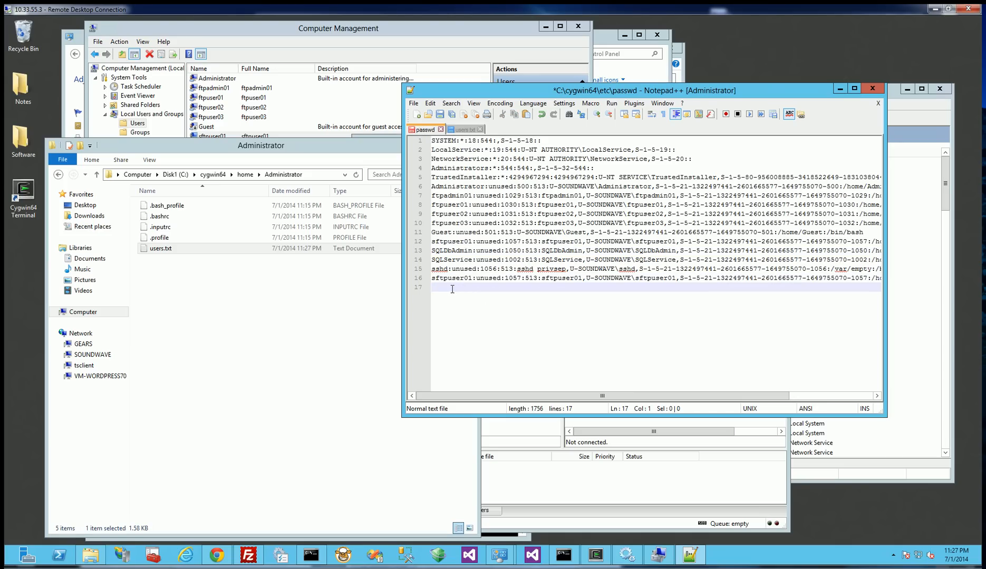
pyautogui.hotkey('ctrl', 'z')
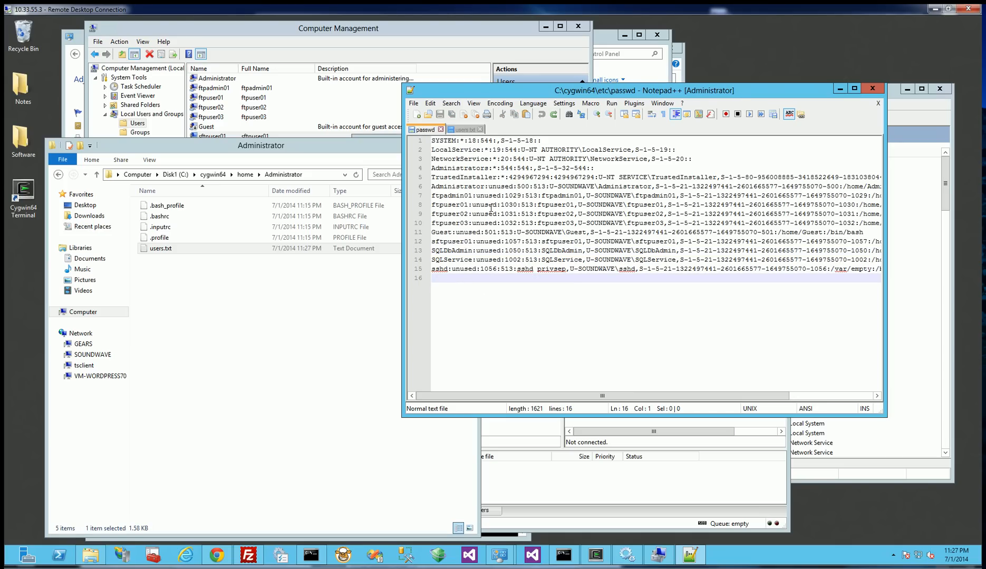
# Compare users.txt with passwd, highlight sftpuser01's home path in passwd and check the C:\cygwin64\home folder for it.
pyautogui.click(462, 130)
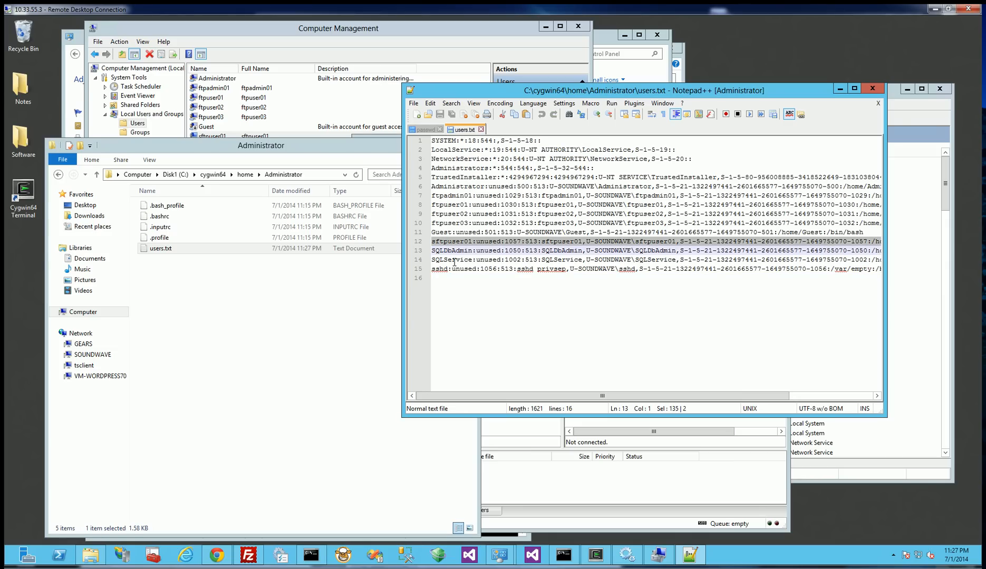
pyautogui.click(423, 130)
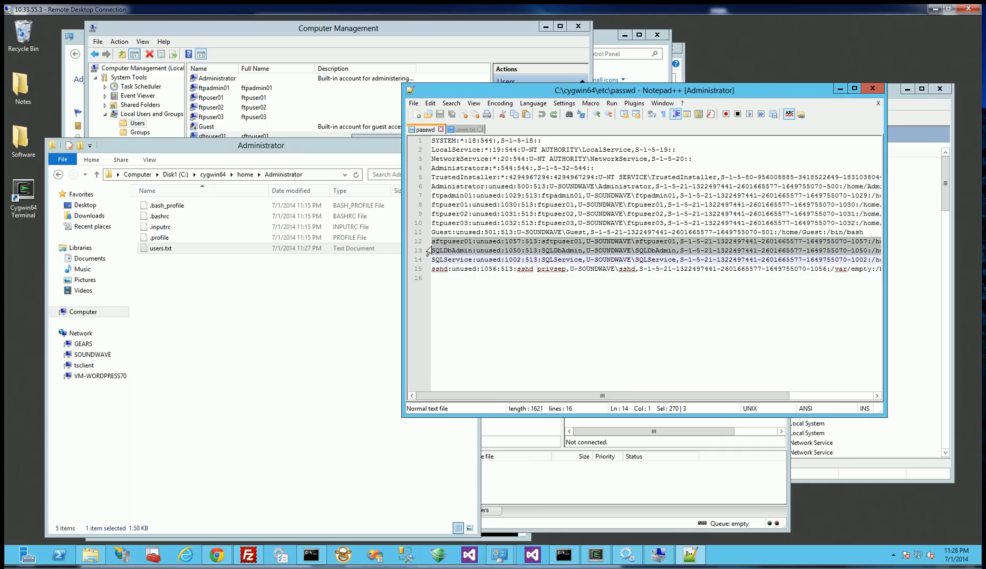
pyautogui.moveTo(432, 242); pyautogui.dragTo(432, 259)
pyautogui.moveTo(637, 401); pyautogui.dragTo(754, 399)
pyautogui.click(781, 241)
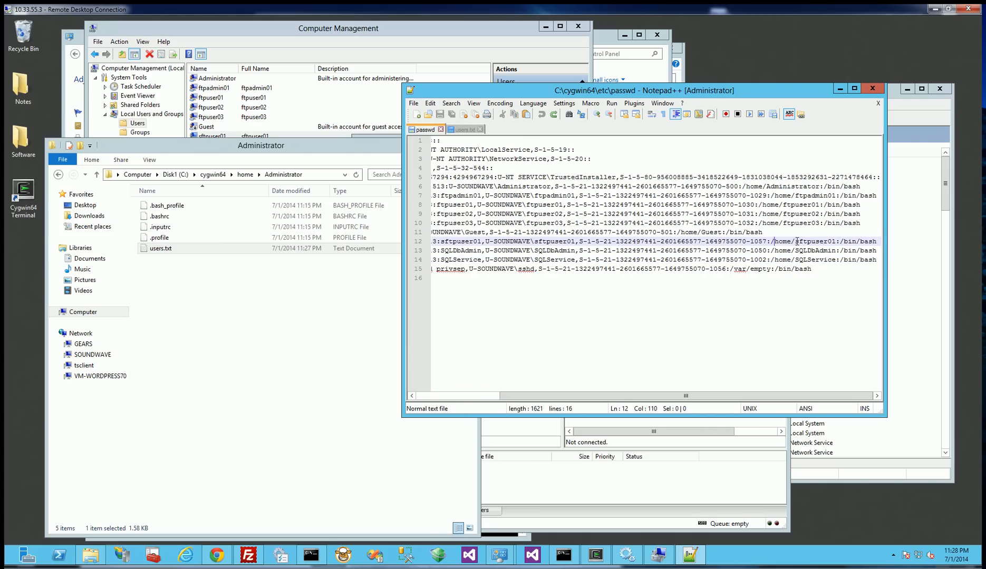
pyautogui.moveTo(797, 241); pyautogui.dragTo(836, 241)
pyautogui.click(330, 326)
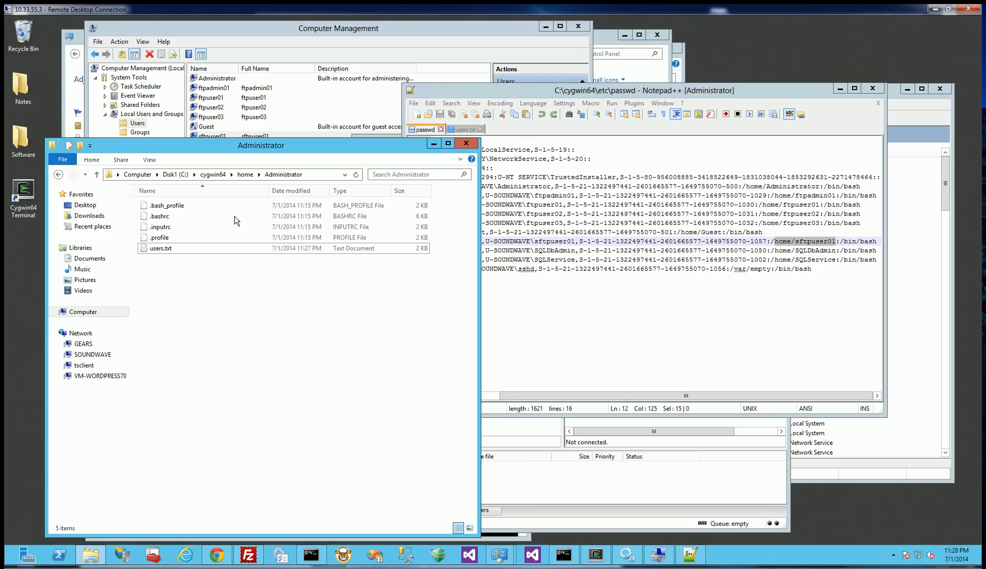
pyautogui.click(247, 174)
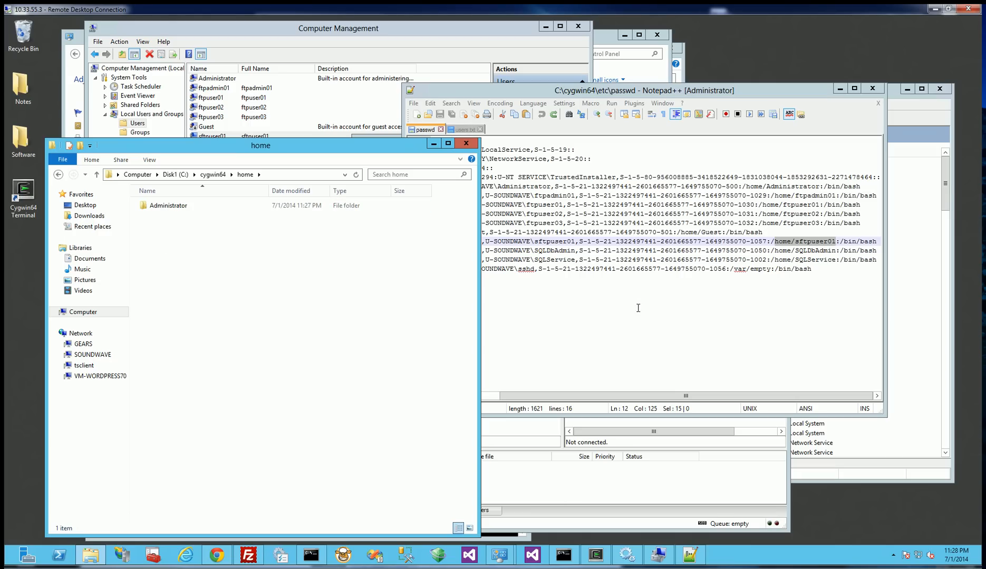
# Compare users.txt and passwd once more in Notepad++, and open the C:\cygwin64\etc folder in File Explorer.
pyautogui.click(464, 129)
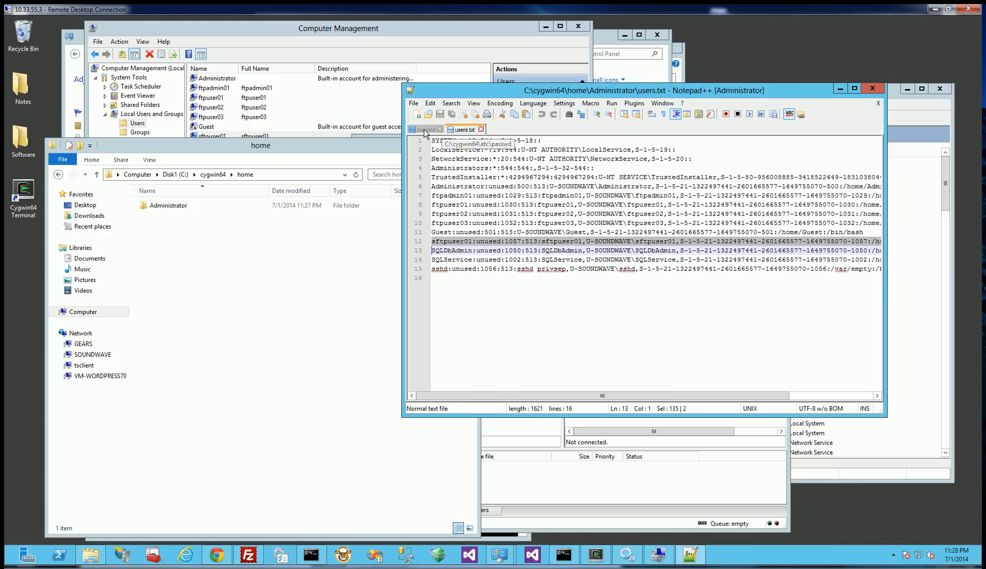
pyautogui.click(424, 132)
pyautogui.click(505, 308)
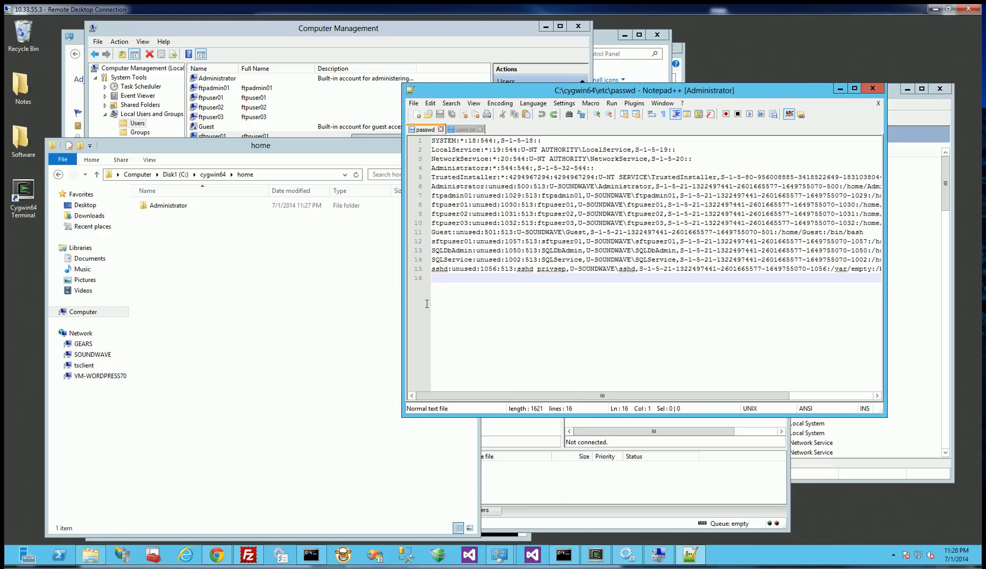
pyautogui.click(216, 177)
pyautogui.doubleClick(156, 227)
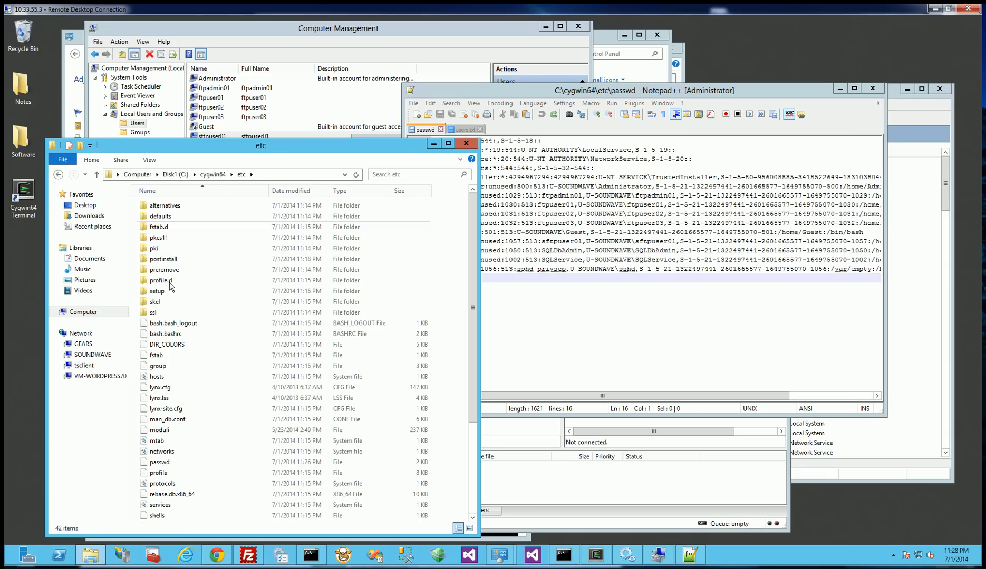
# Locate the passwd file in the etc folder and highlight the sftpuser01 line in its Notepad++ copy for review.
pyautogui.click(164, 465)
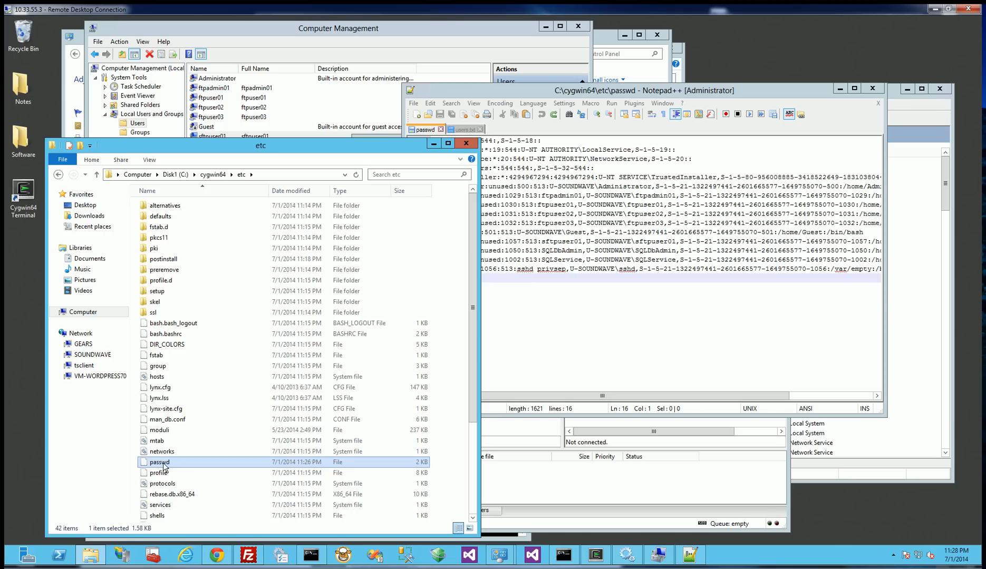
pyautogui.click(584, 298)
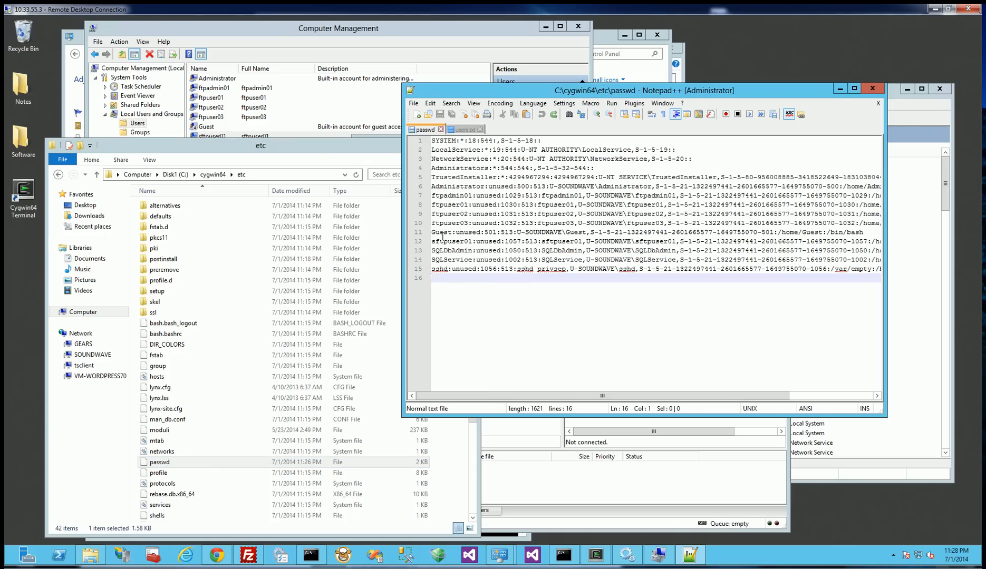
pyautogui.moveTo(432, 241); pyautogui.dragTo(432, 248)
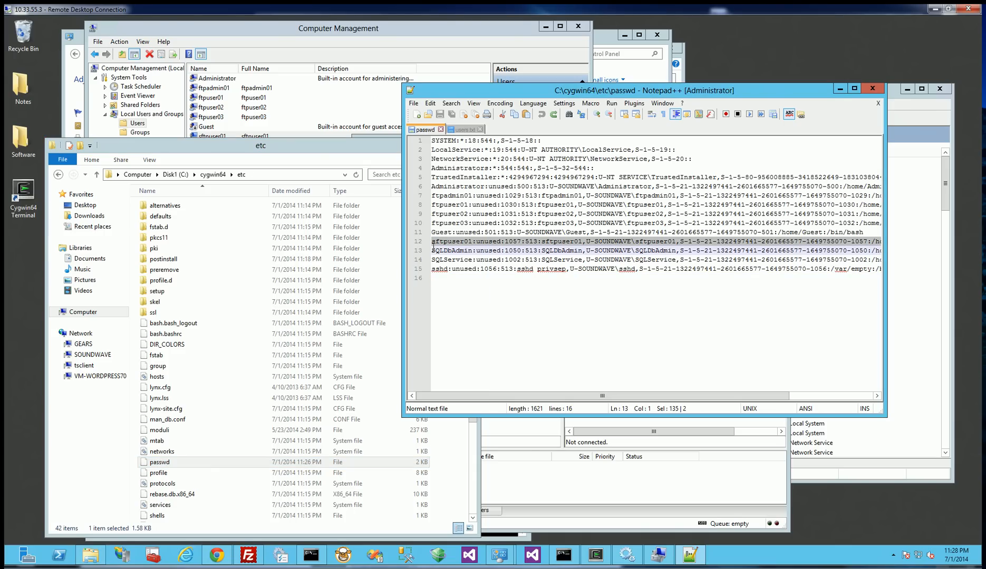
pyautogui.click(496, 329)
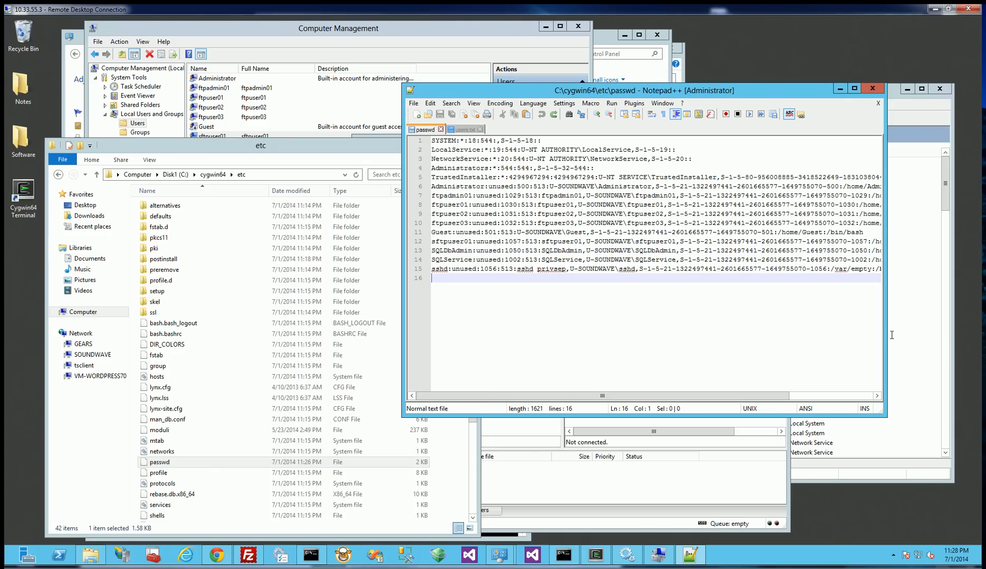
# Reconnect FileZilla to sftp://localhost as sftpuser01 and compare the remote root listing with the C:\cygwin64 folder in File Explorer.
pyautogui.click(754, 470)
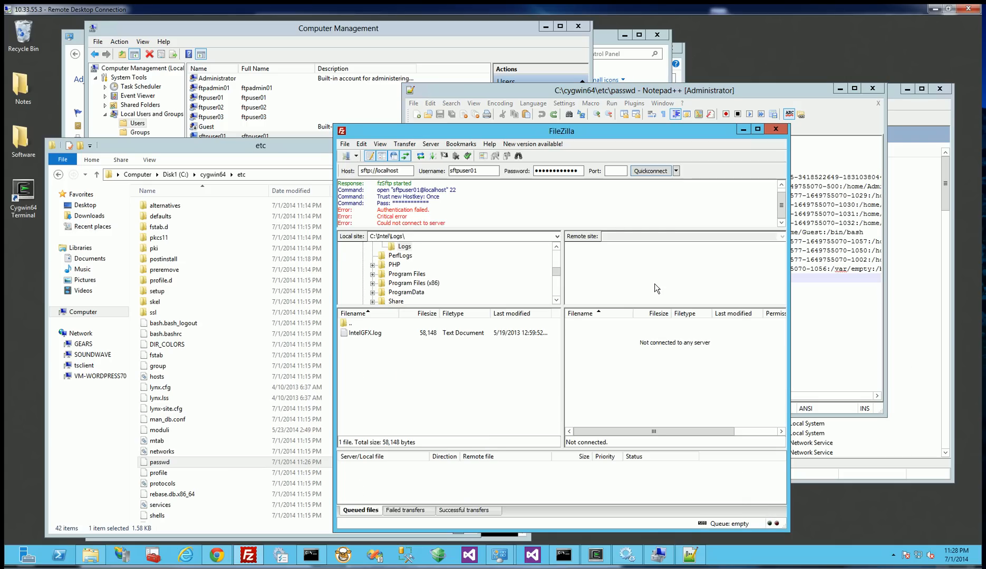
pyautogui.click(653, 171)
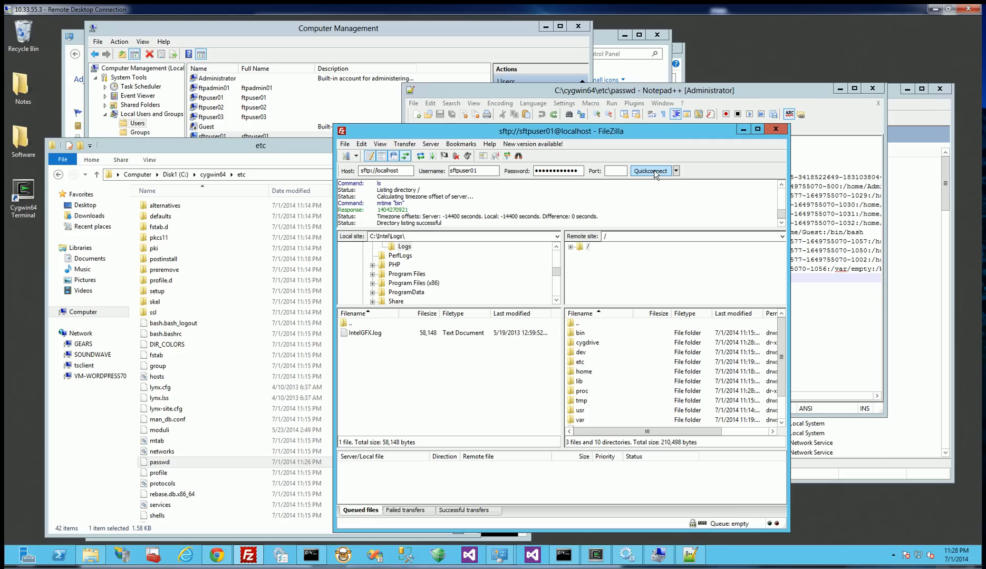
pyautogui.click(586, 323)
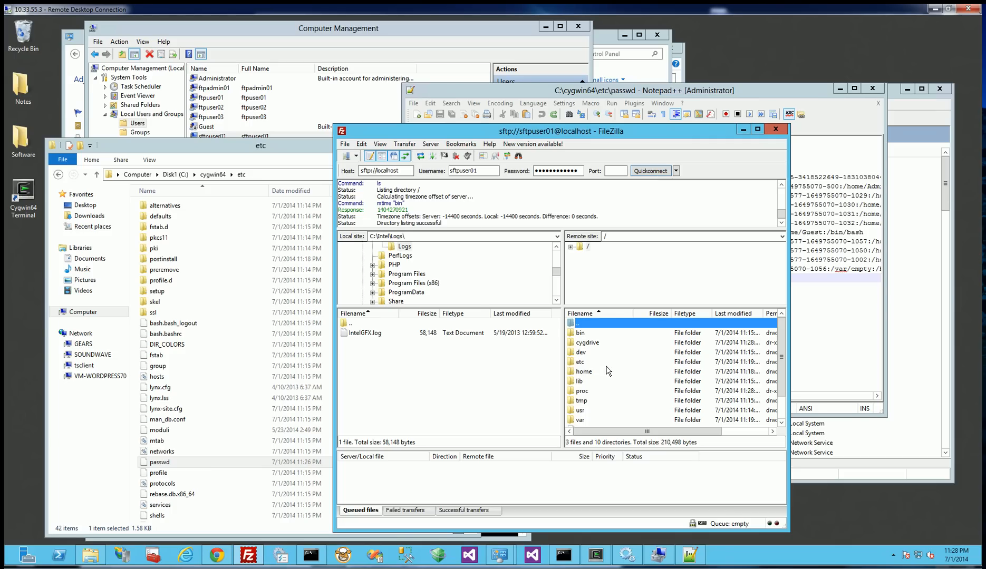
pyautogui.click(213, 175)
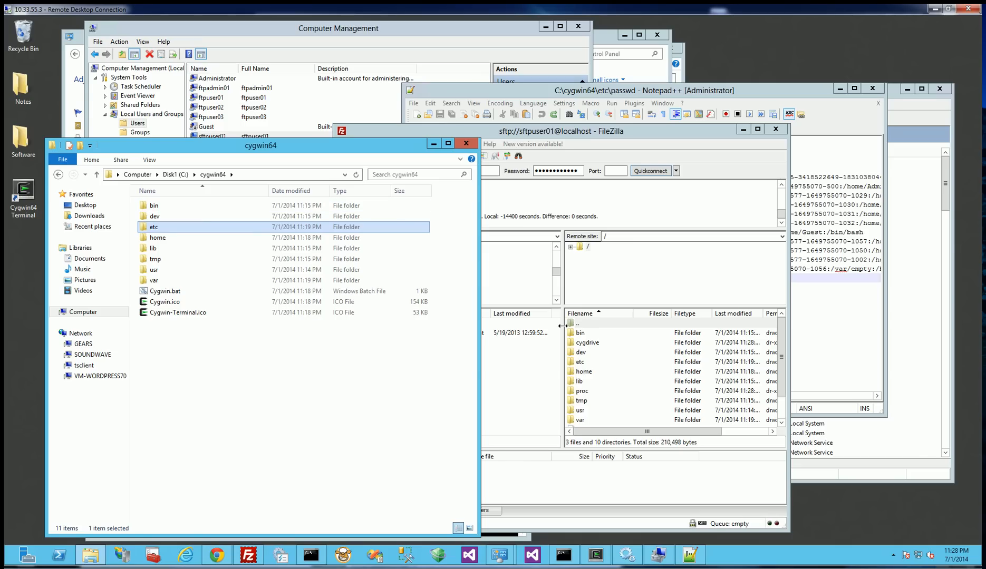
pyautogui.click(585, 324)
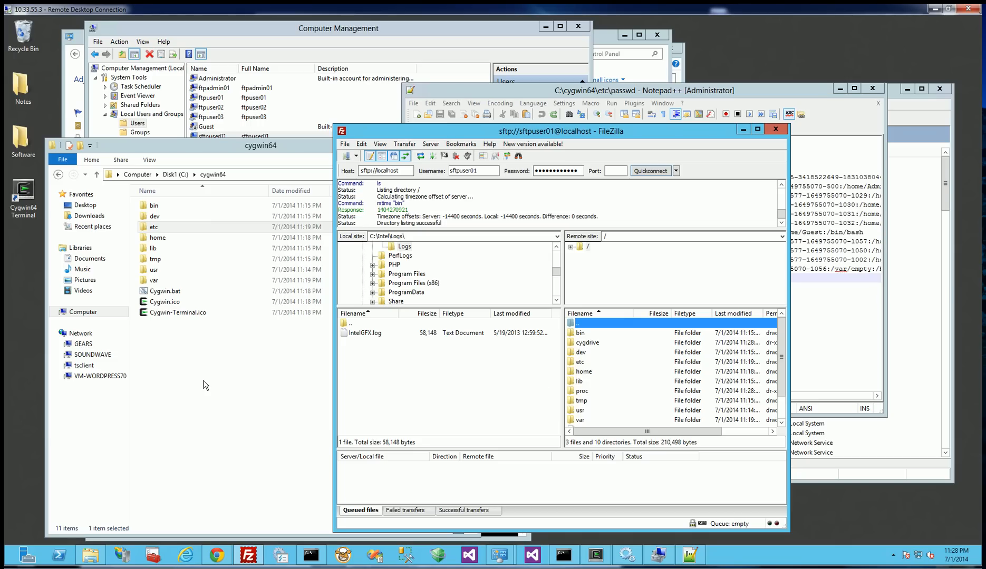
# Create a folder named sftpuser01 in C:\cygwin64\home and open it.
pyautogui.doubleClick(157, 238)
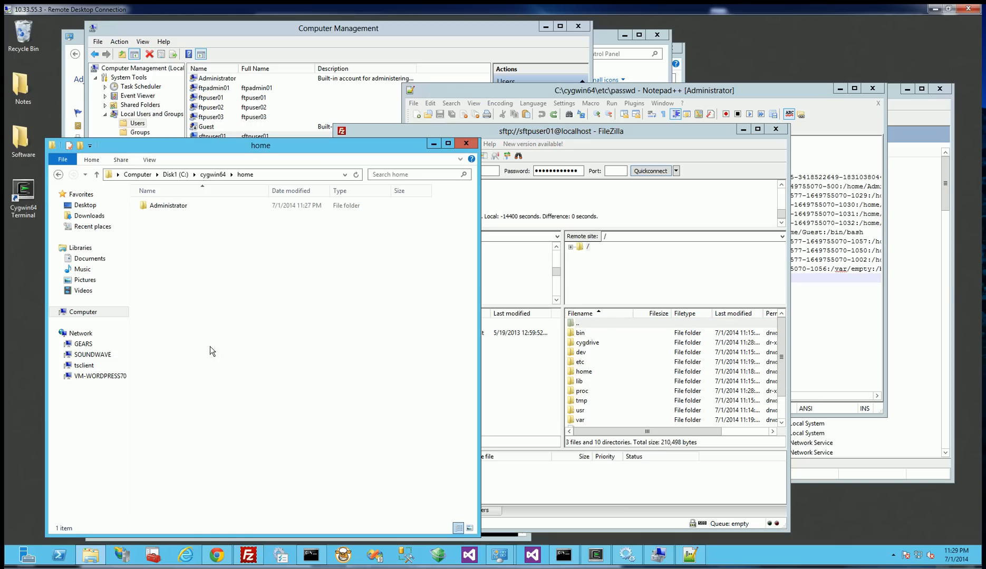
pyautogui.rightClick(176, 247)
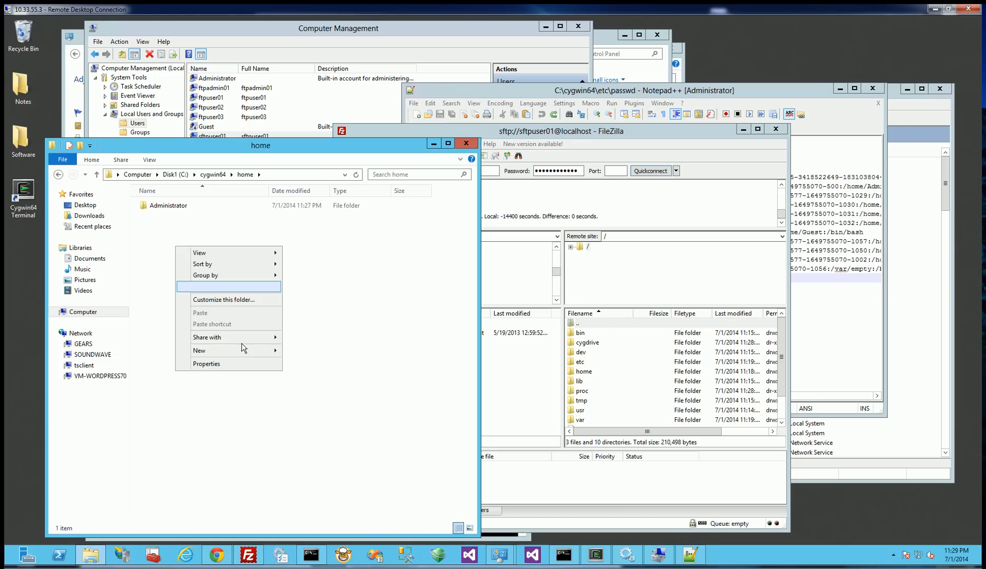
pyautogui.moveTo(251, 352)
pyautogui.click(298, 352)
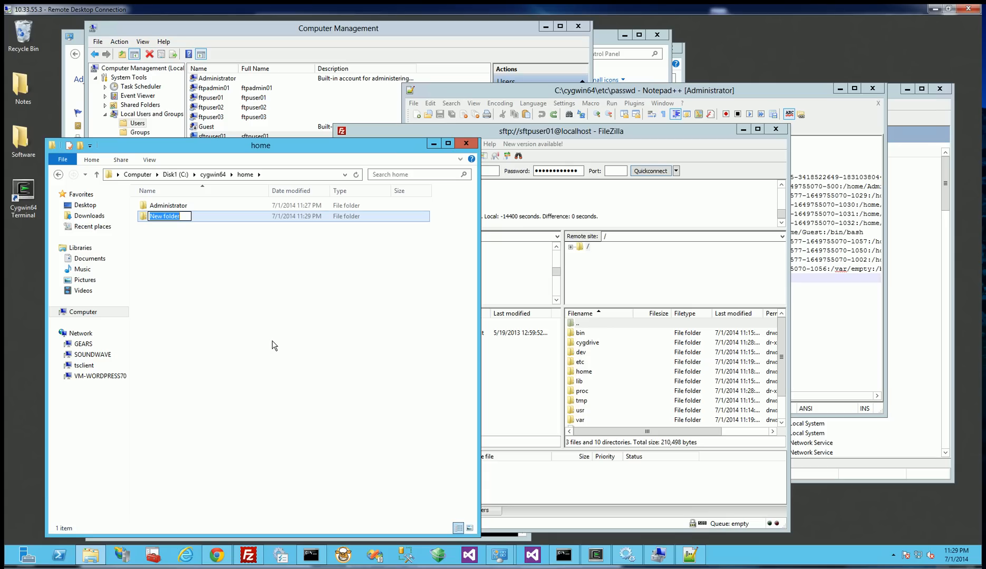
pyautogui.write('sftpuser01')
pyautogui.press('Return')
pyautogui.press('Return')
# Create a text document named HereIAmUser01.txt in the sftpuser01 folder.
pyautogui.rightClick(221, 304)
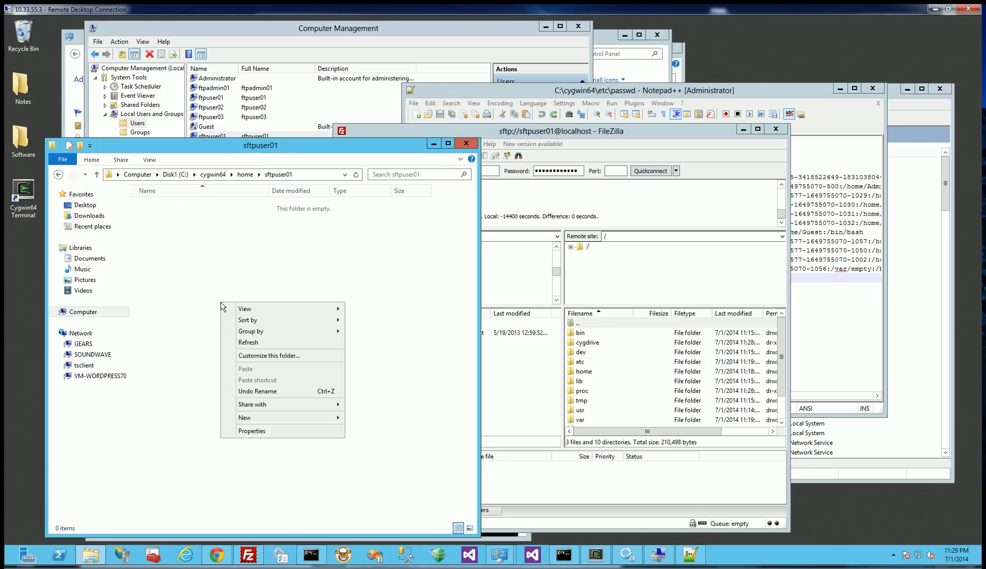
pyautogui.moveTo(303, 417)
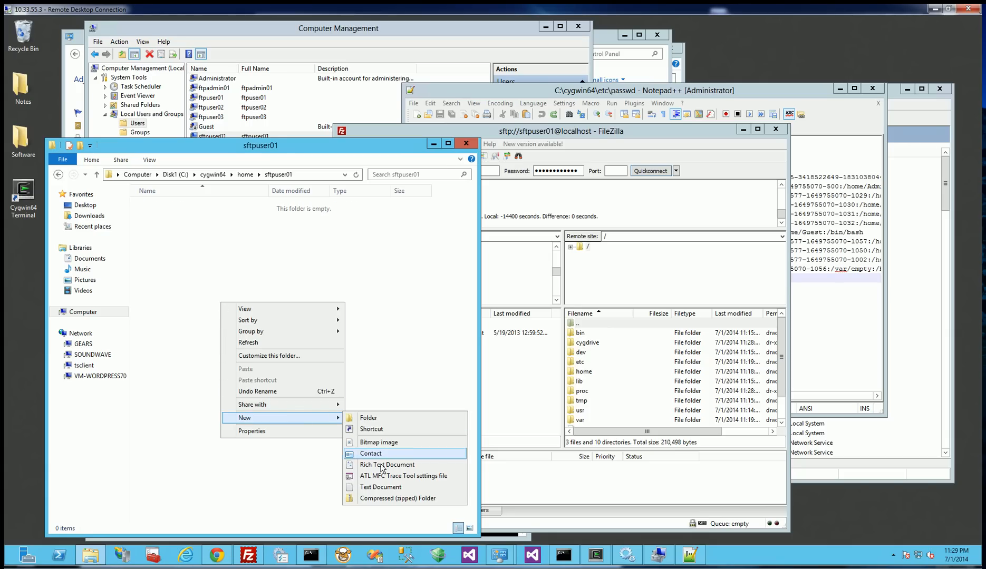
pyautogui.click(380, 486)
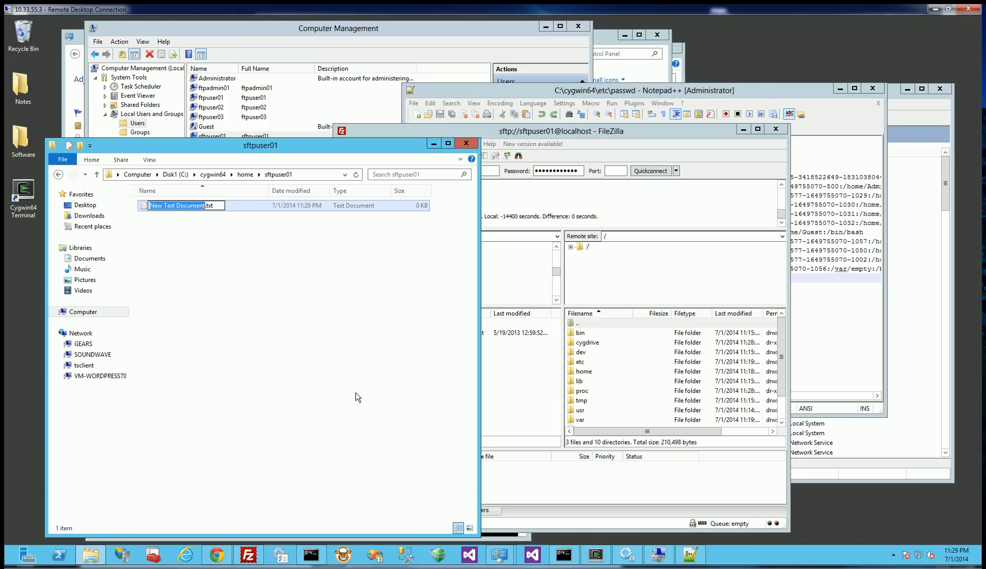
pyautogui.write('Here')
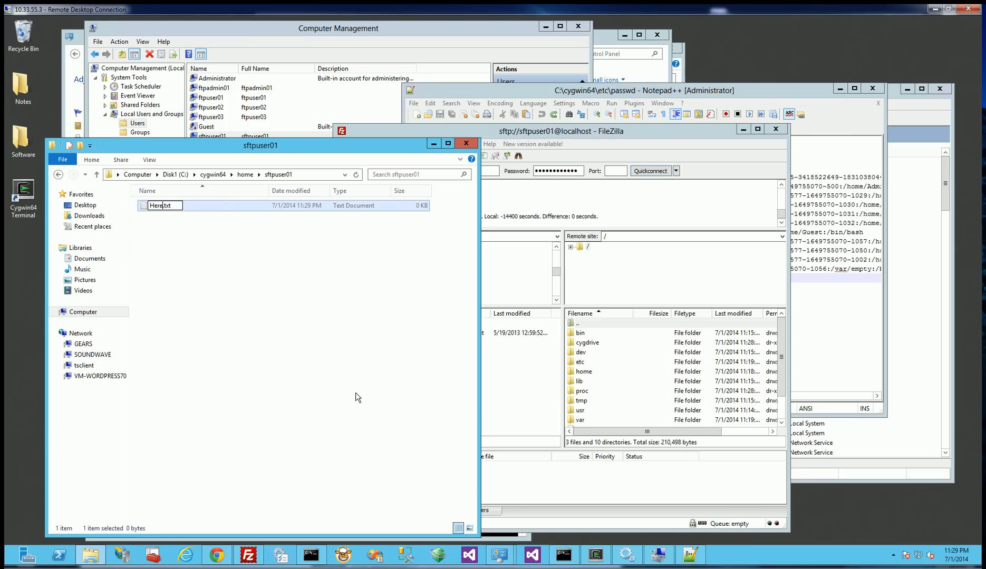
pyautogui.write('IAmUser')
pyautogui.write('01')
pyautogui.press('Return')
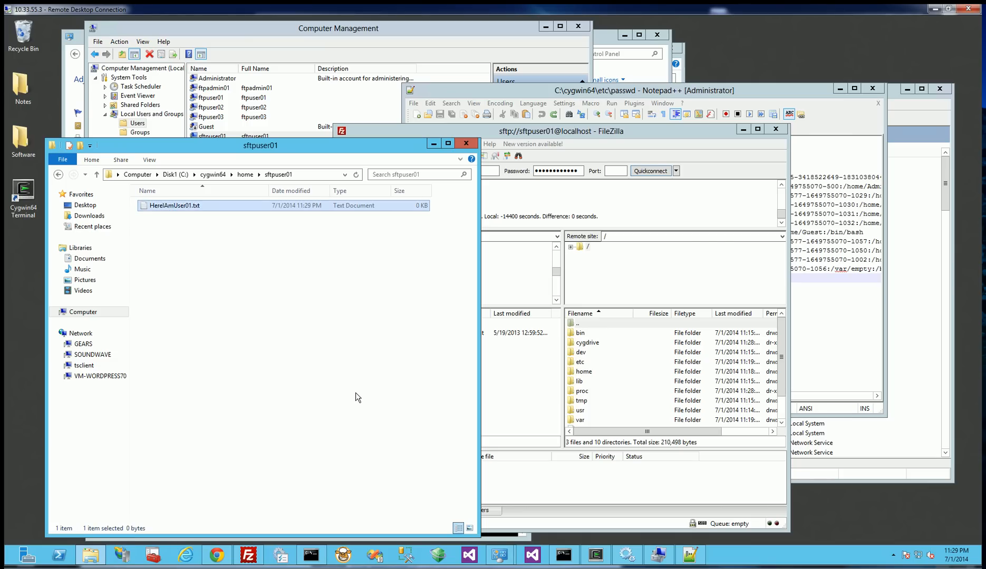
# Close FileZilla, start it again and show its quick connection history.
pyautogui.click(643, 278)
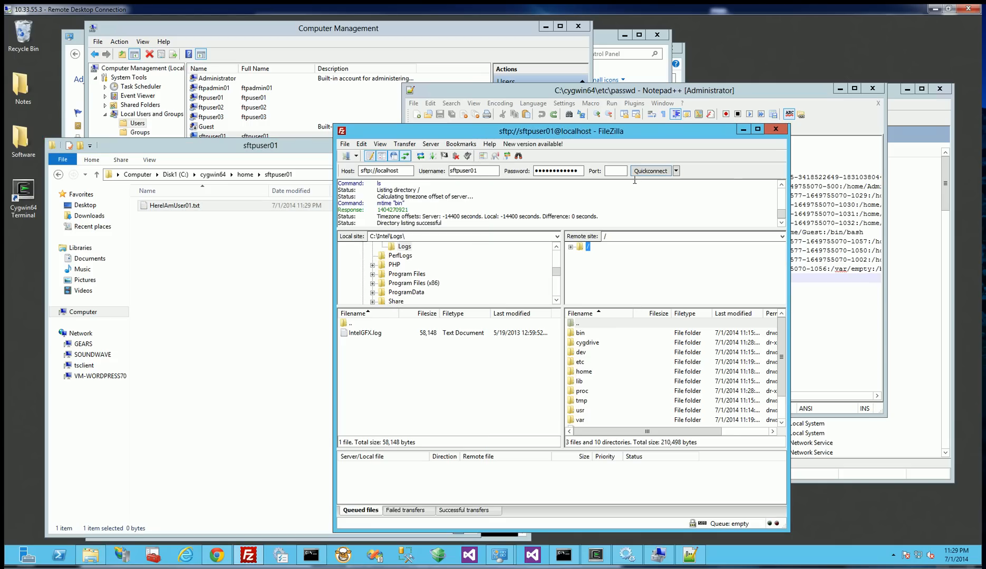
pyautogui.click(775, 129)
pyautogui.click(248, 556)
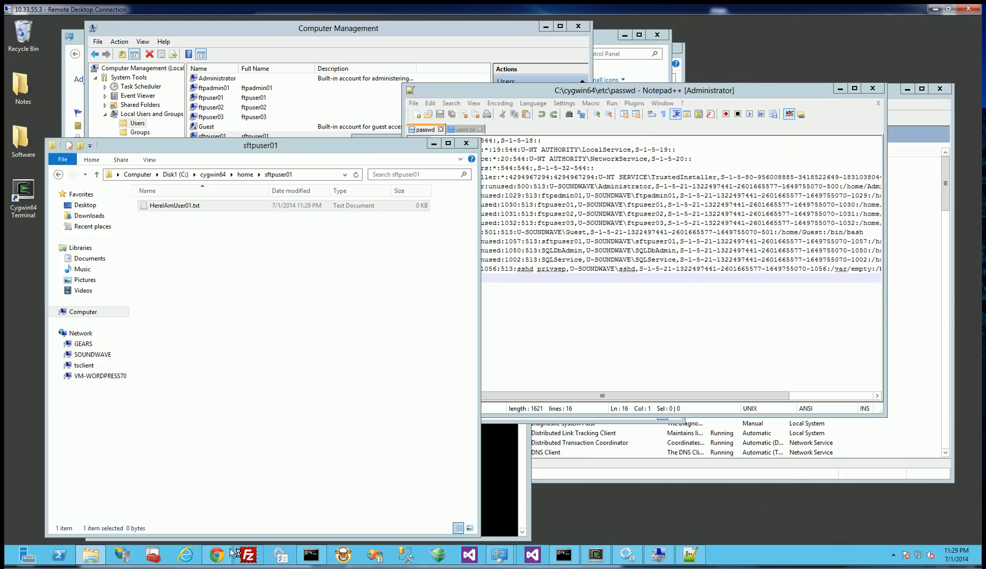
pyautogui.click(677, 175)
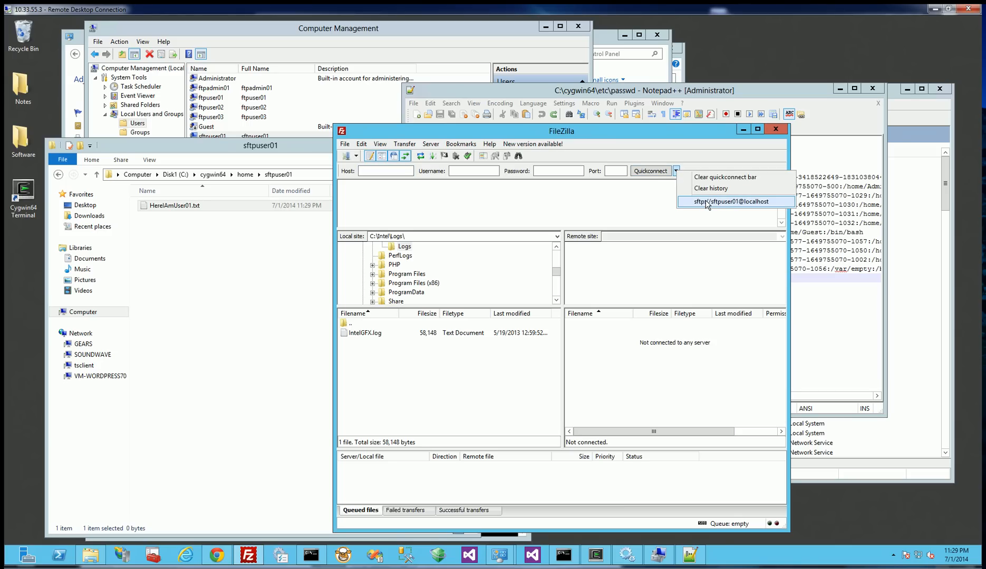
# Connect FileZilla to localhost on port 22 as sftpuser01 with the account password, and accept the unknown host key.
pyautogui.click(405, 158)
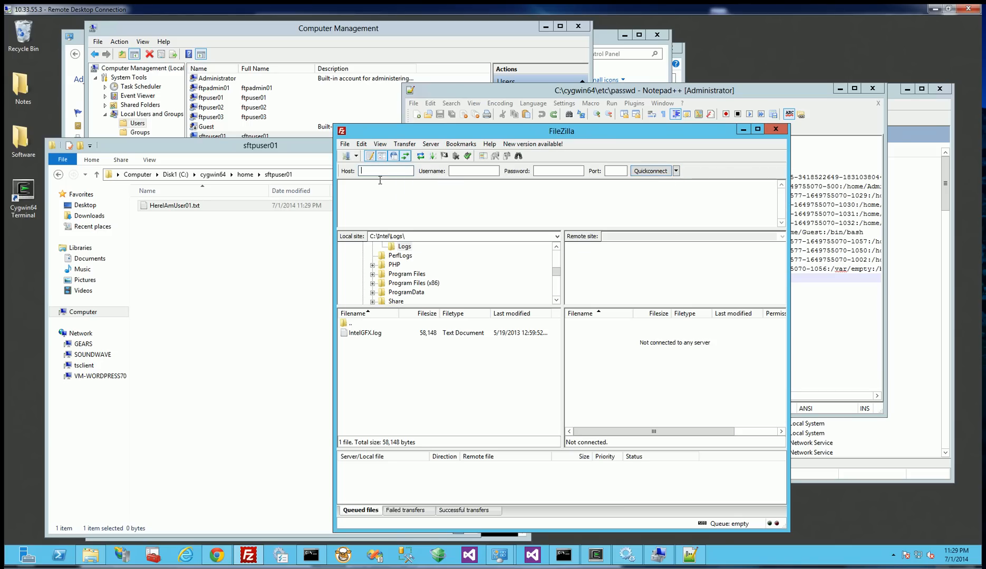
pyautogui.write('localhost')
pyautogui.press('Tab')
pyautogui.write('sftpuser01')
pyautogui.press('Tab')
pyautogui.write('password123')
pyautogui.press('Tab')
pyautogui.write('22')
pyautogui.click(650, 171)
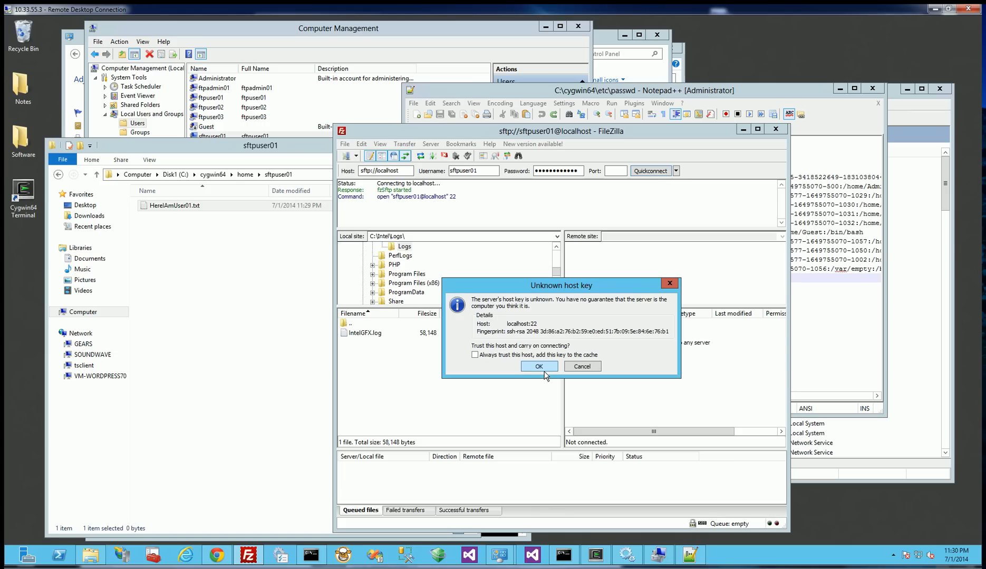
pyautogui.click(540, 366)
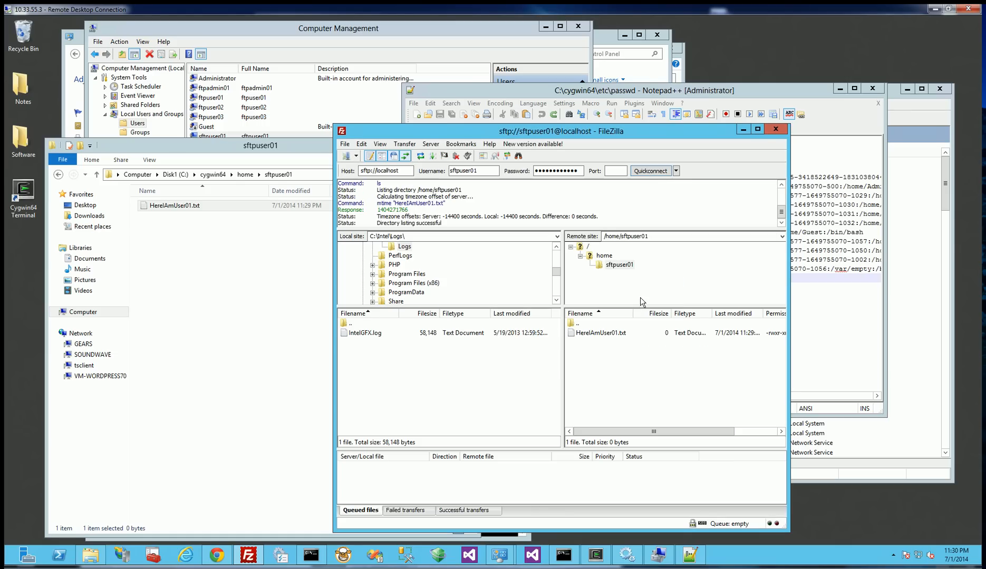
# Compare the remote /home/sftpuser01 folder and its HereIAmUser01.txt file with C:\cygwin64\home\sftpuser01 in File Explorer.
pyautogui.click(614, 267)
pyautogui.click(242, 279)
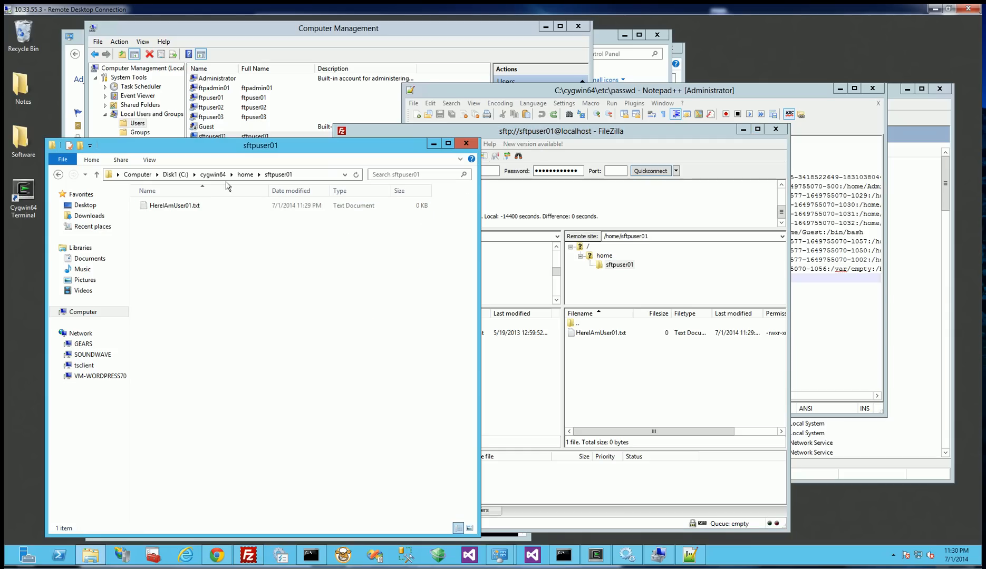
pyautogui.click(244, 174)
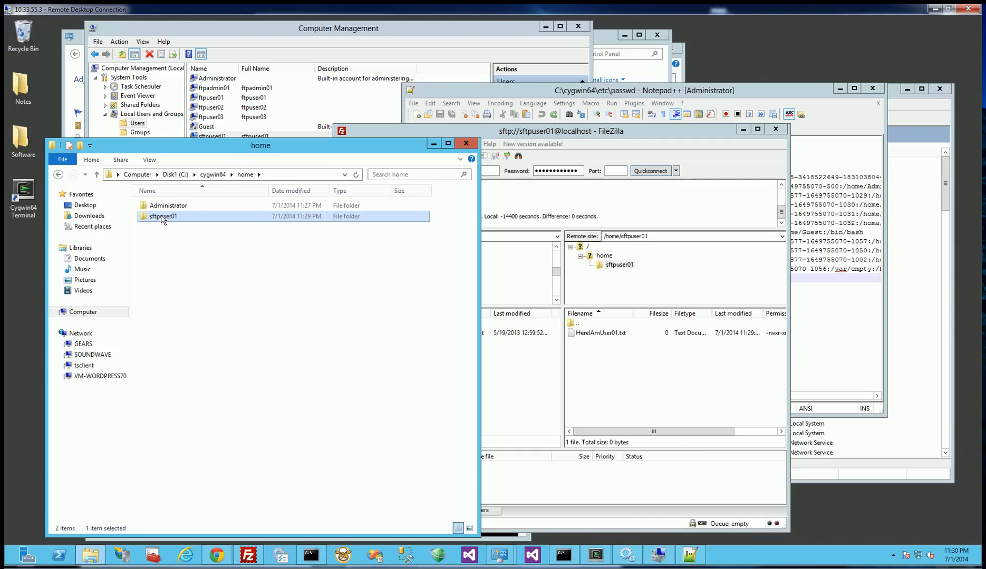
pyautogui.click(604, 285)
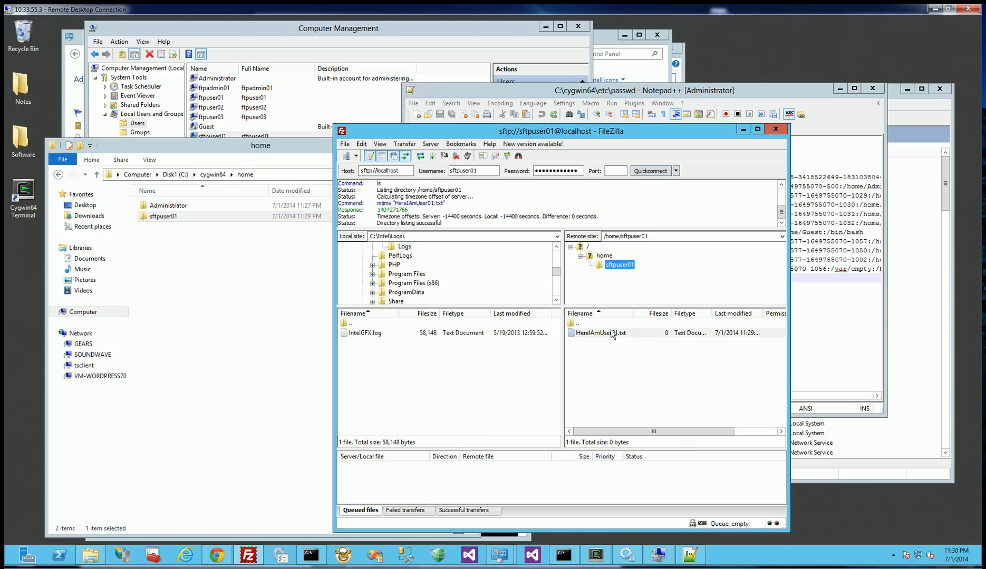
pyautogui.click(611, 334)
pyautogui.click(168, 217)
pyautogui.doubleClick(167, 216)
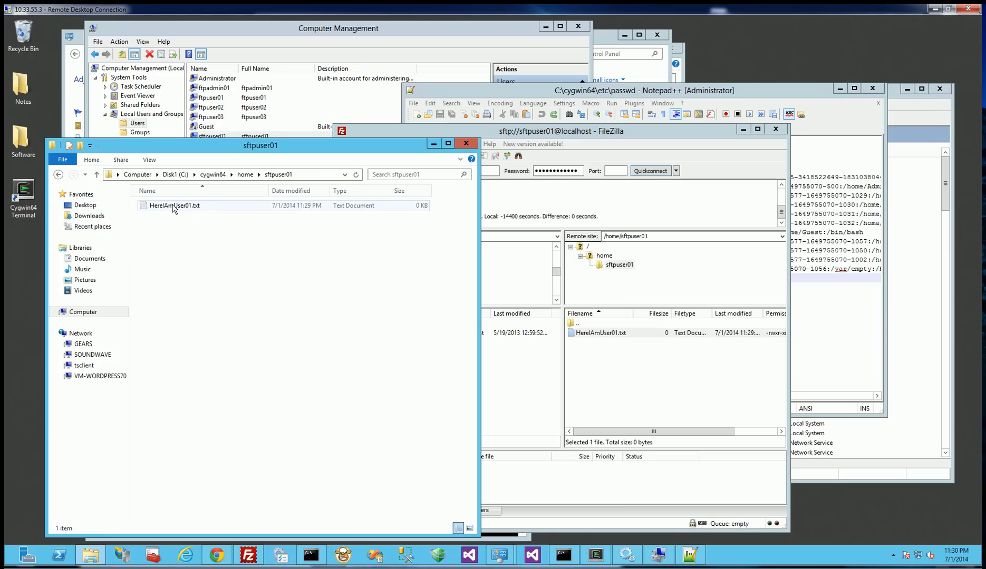
pyautogui.click(174, 207)
pyautogui.click(614, 333)
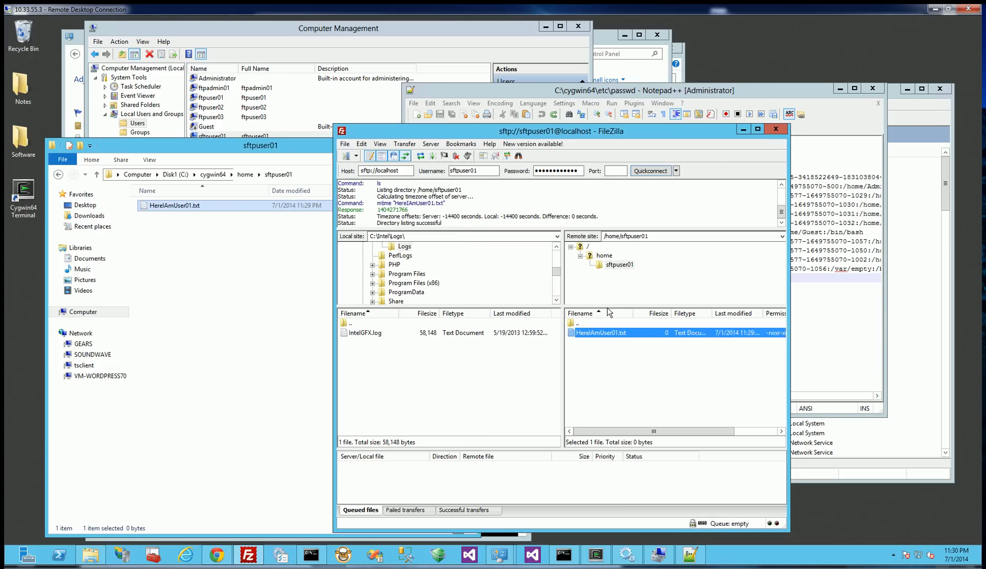
# Browse the remote home, Administrator and root folders as sftpuser01, and compare the root with C:\cygwin64 in File Explorer.
pyautogui.click(618, 264)
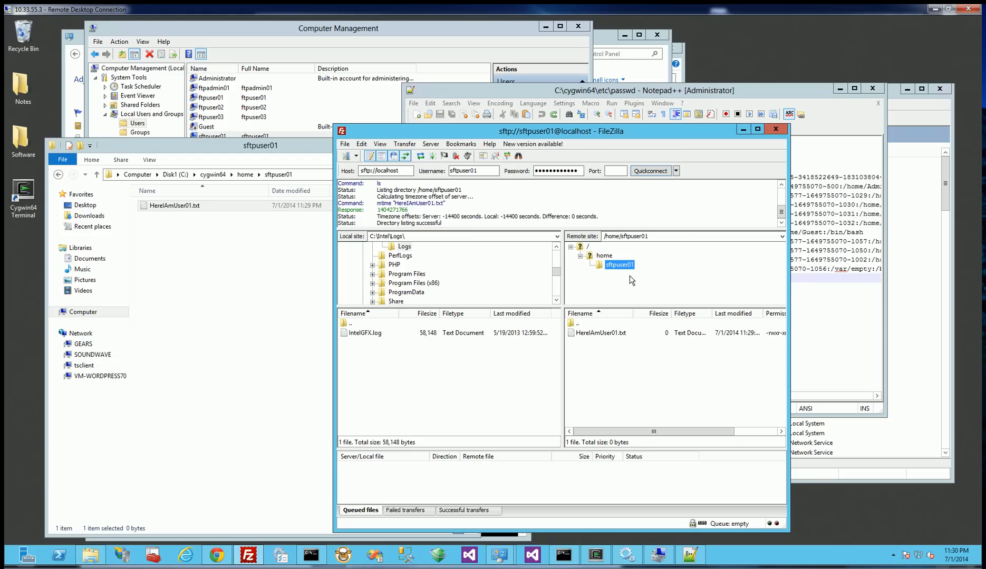
pyautogui.click(602, 258)
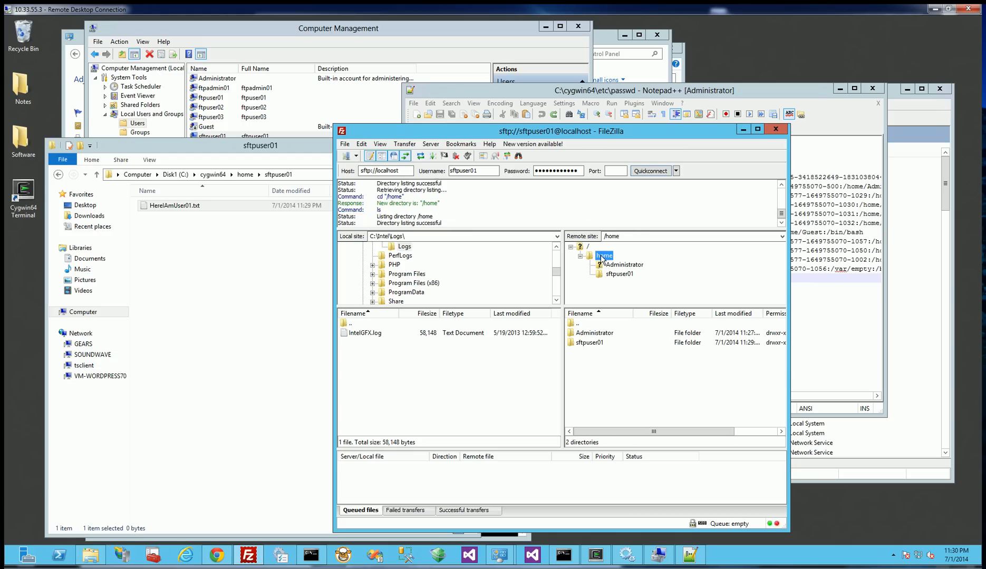
pyautogui.doubleClick(601, 333)
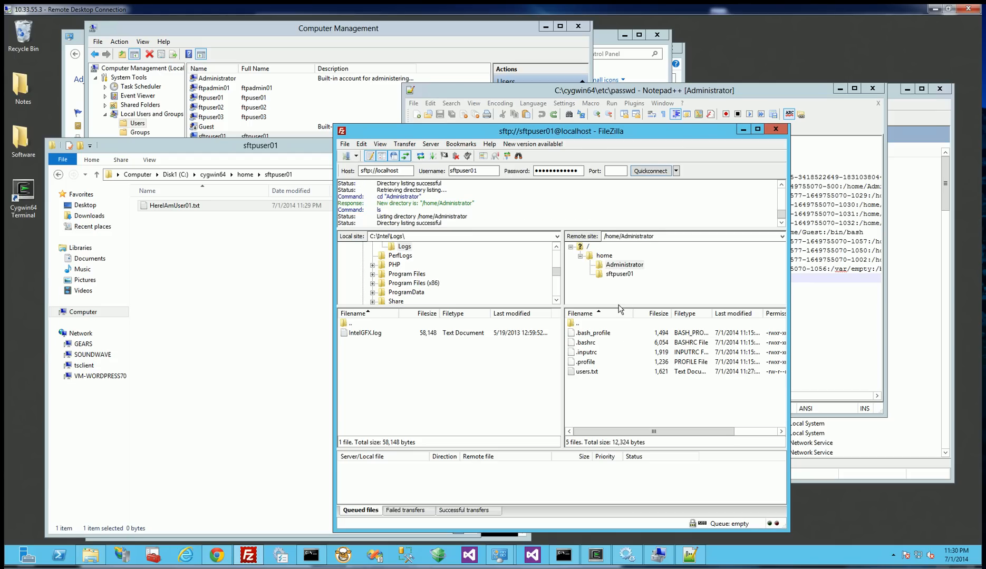
pyautogui.click(603, 256)
pyautogui.click(587, 246)
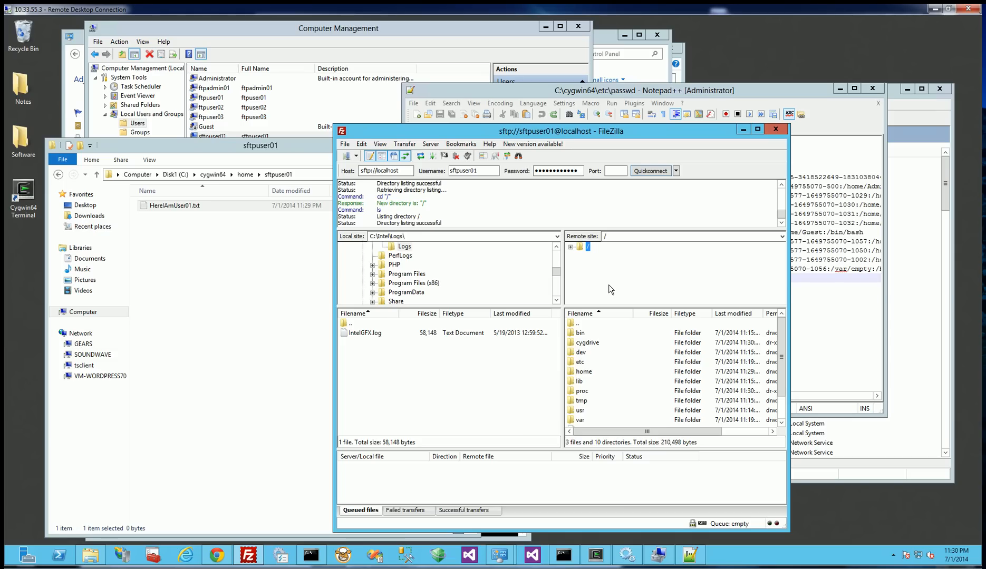
pyautogui.click(190, 191)
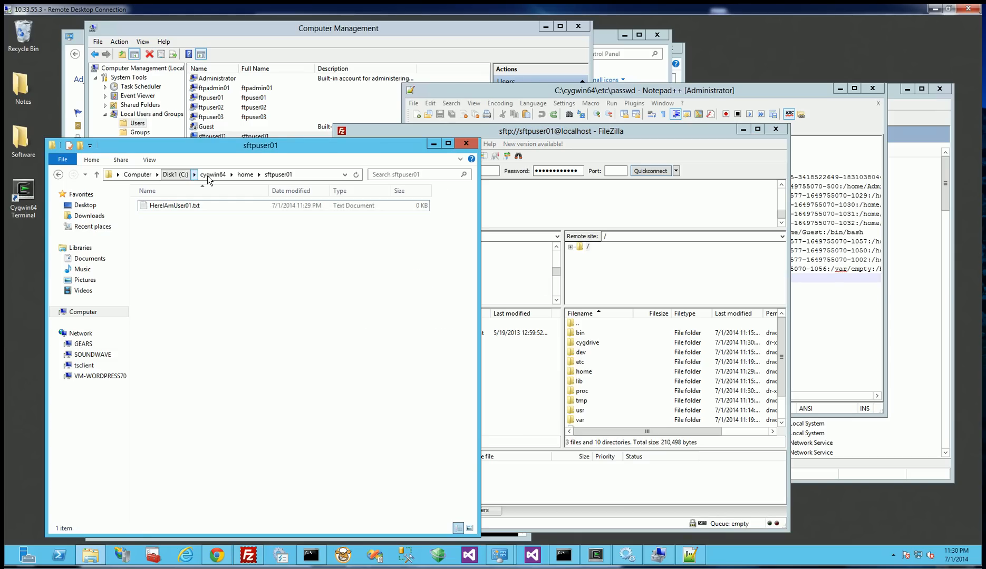
pyautogui.click(211, 174)
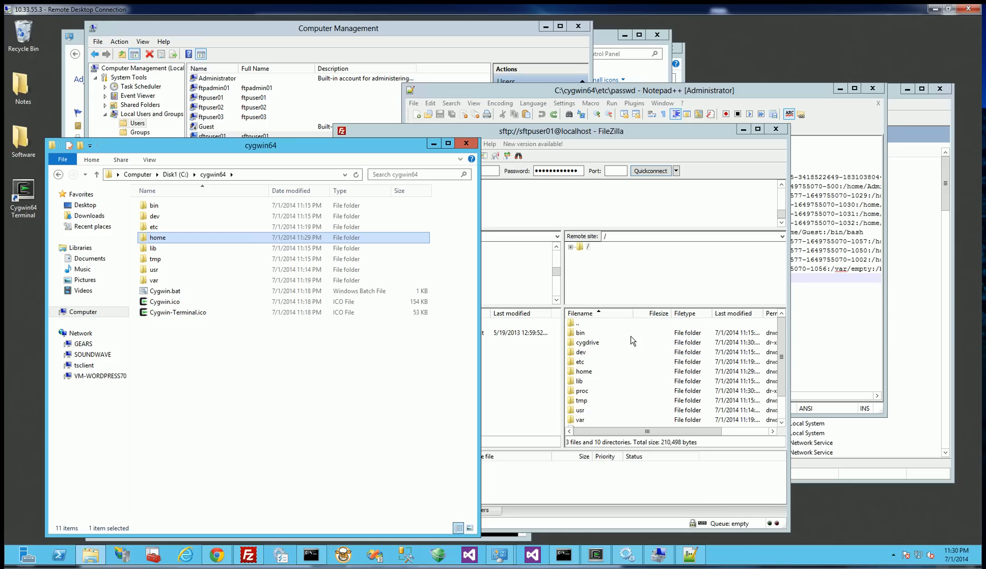
pyautogui.click(659, 250)
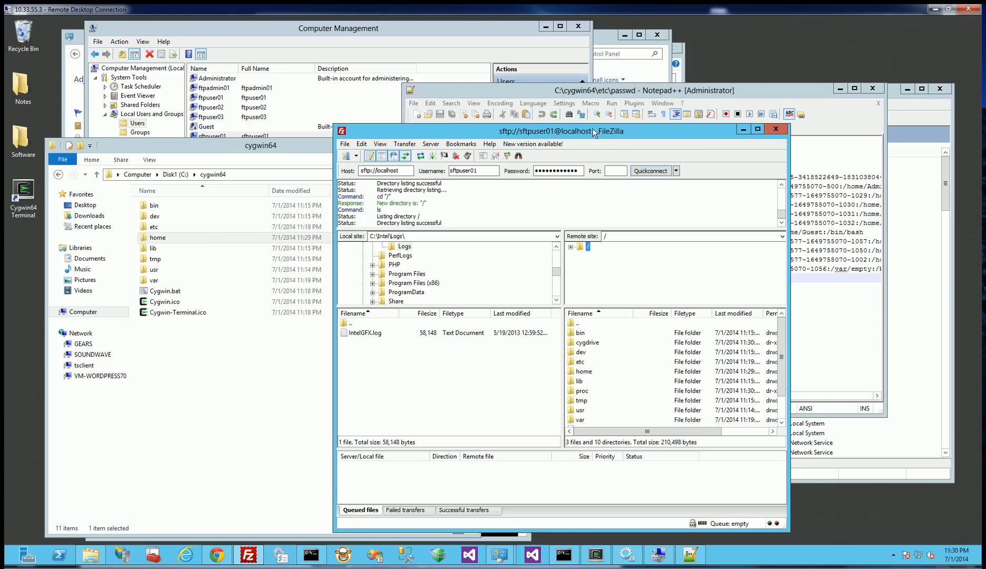
pyautogui.moveTo(592, 128); pyautogui.dragTo(582, 124)
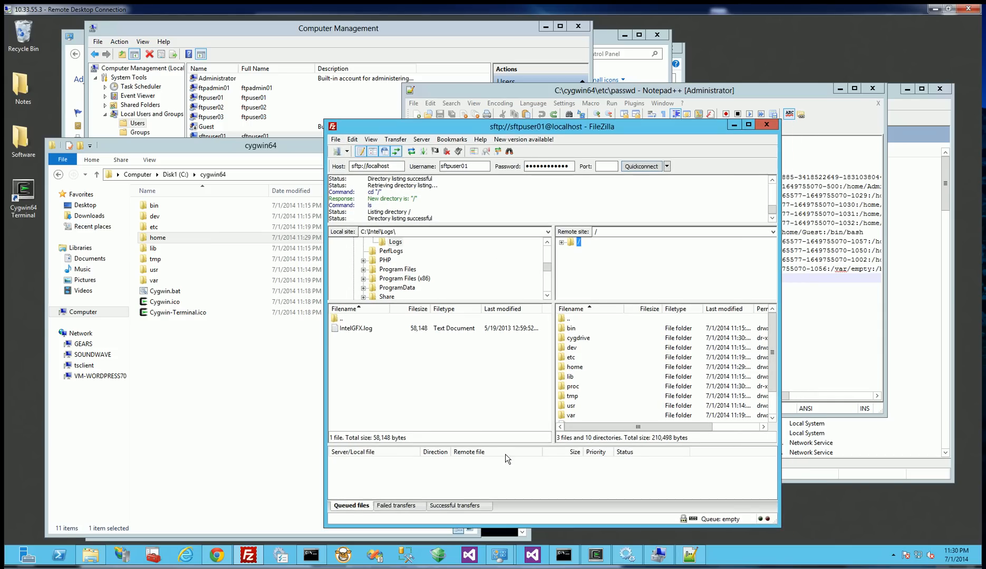
pyautogui.click(231, 502)
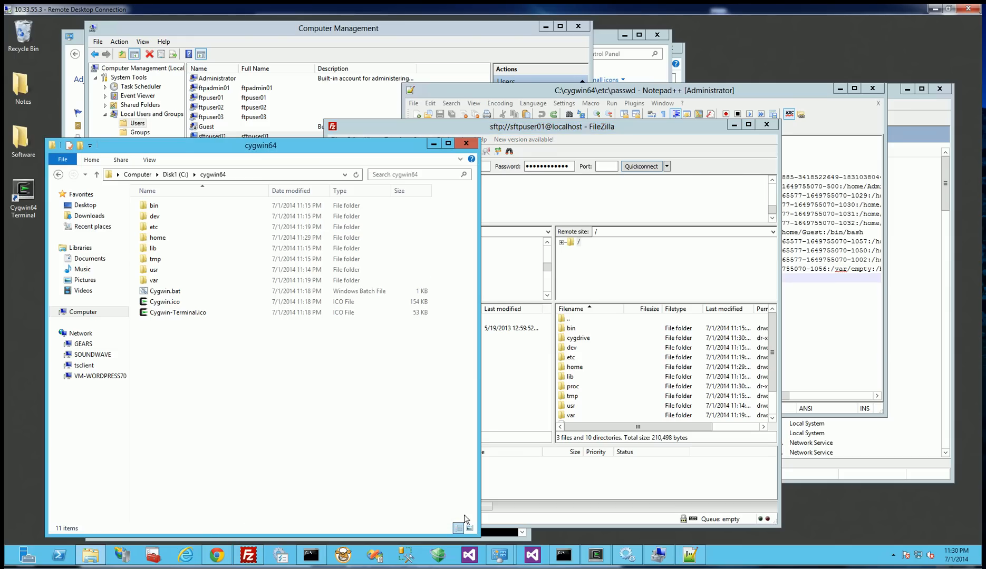
pyautogui.click(216, 556)
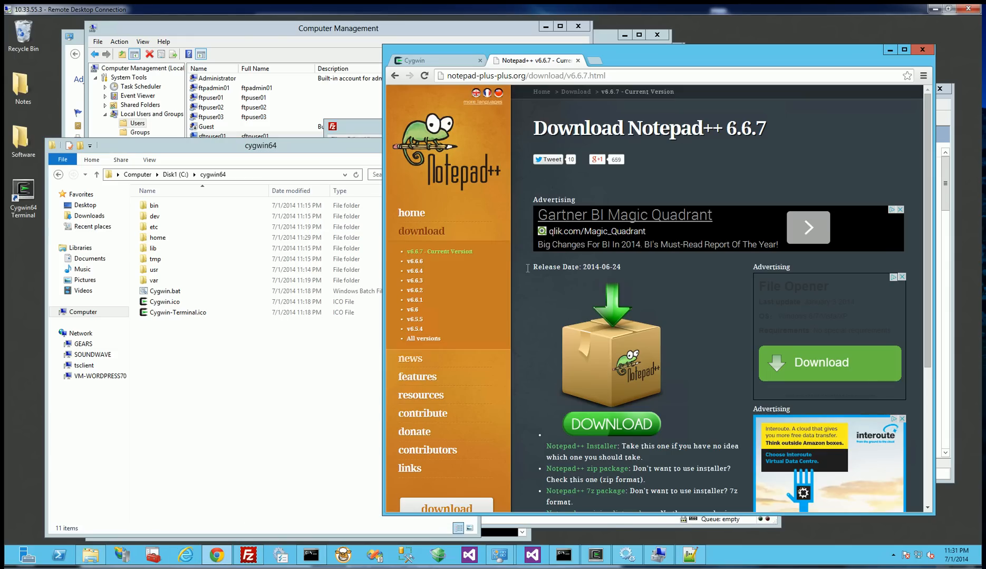
pyautogui.click(449, 61)
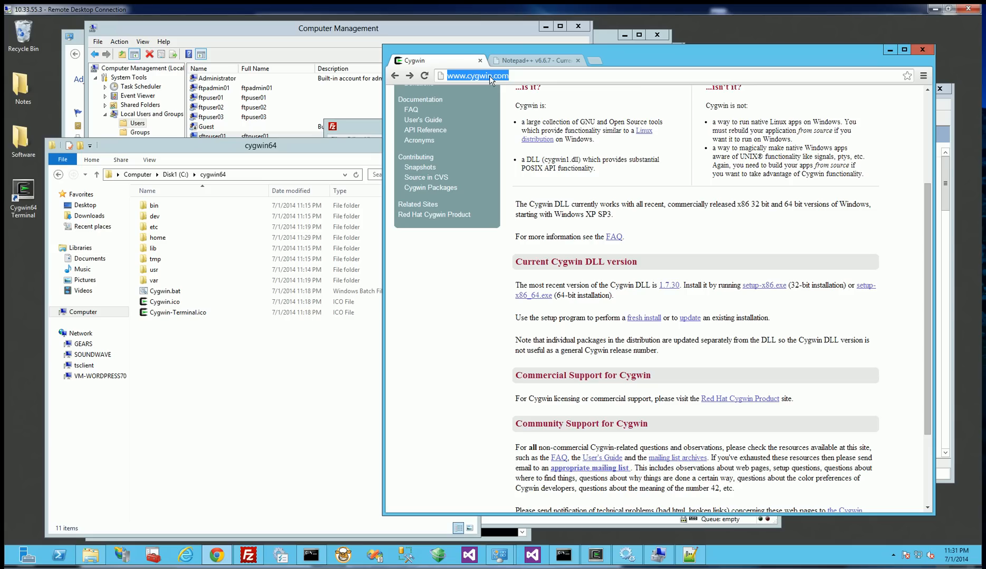
pyautogui.scroll(-2, 698, 382)
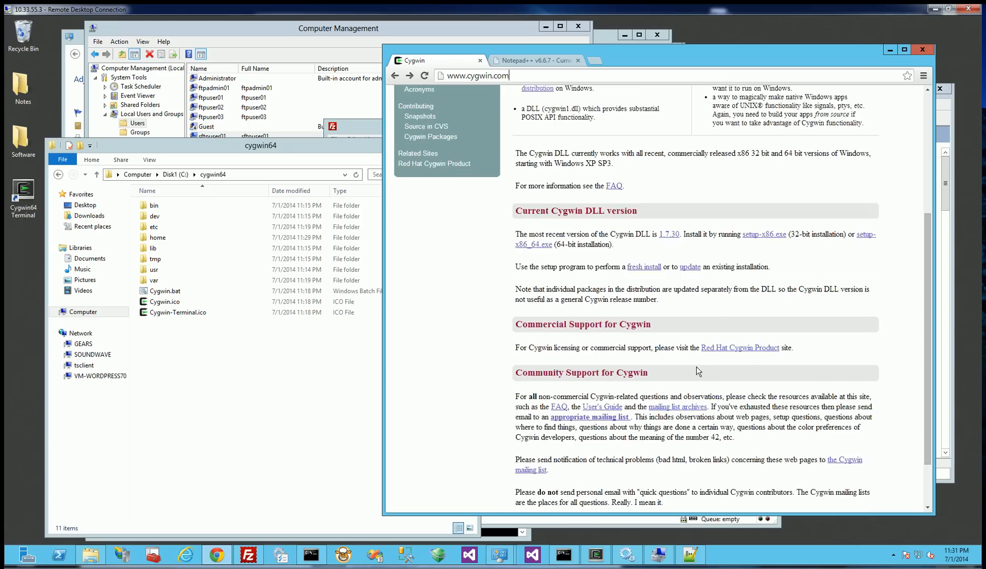
pyautogui.scroll(2, 697, 365)
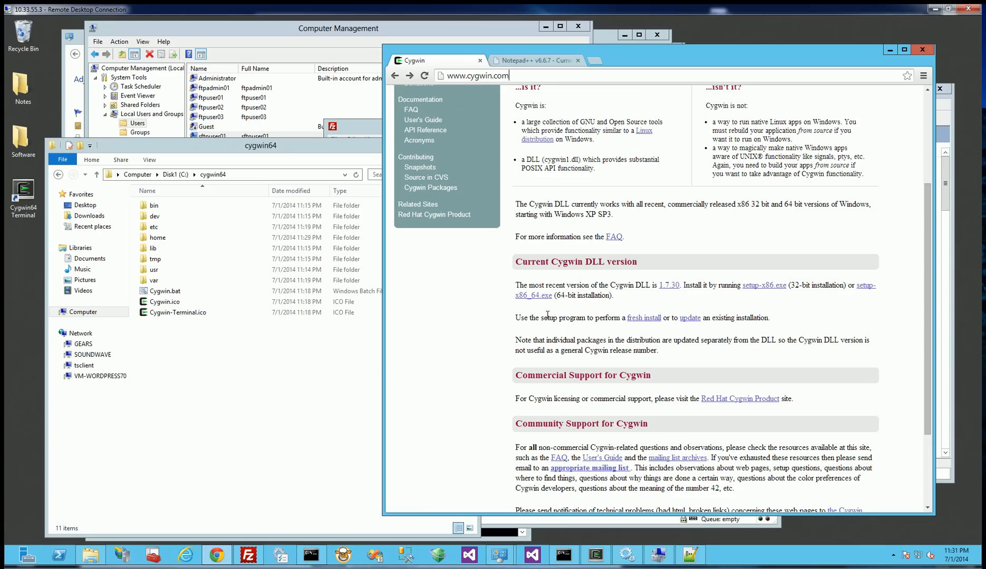
# Open a new Cygwin64 Terminal and place its window over the Cygwin web page.
pyautogui.click(334, 389)
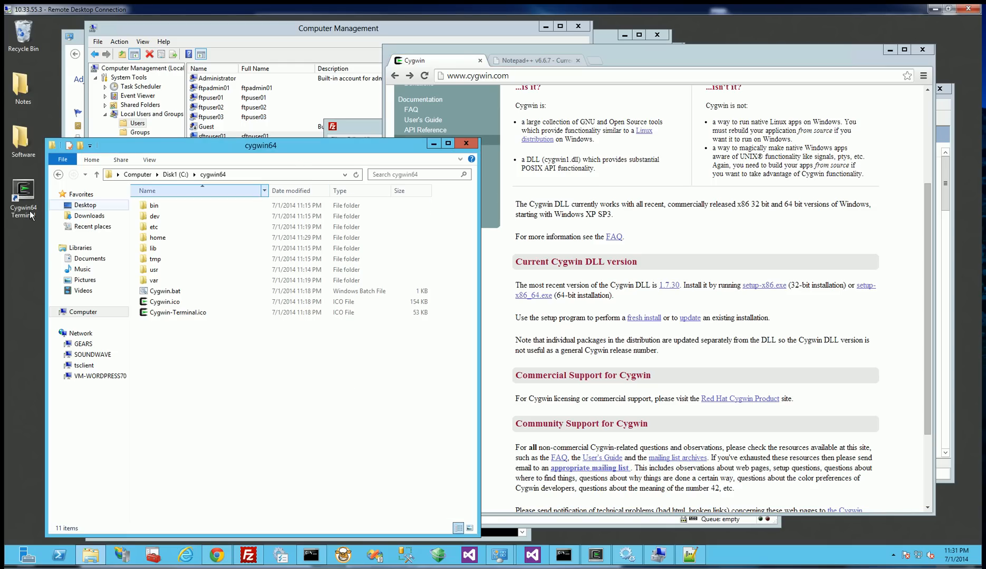
pyautogui.doubleClick(23, 197)
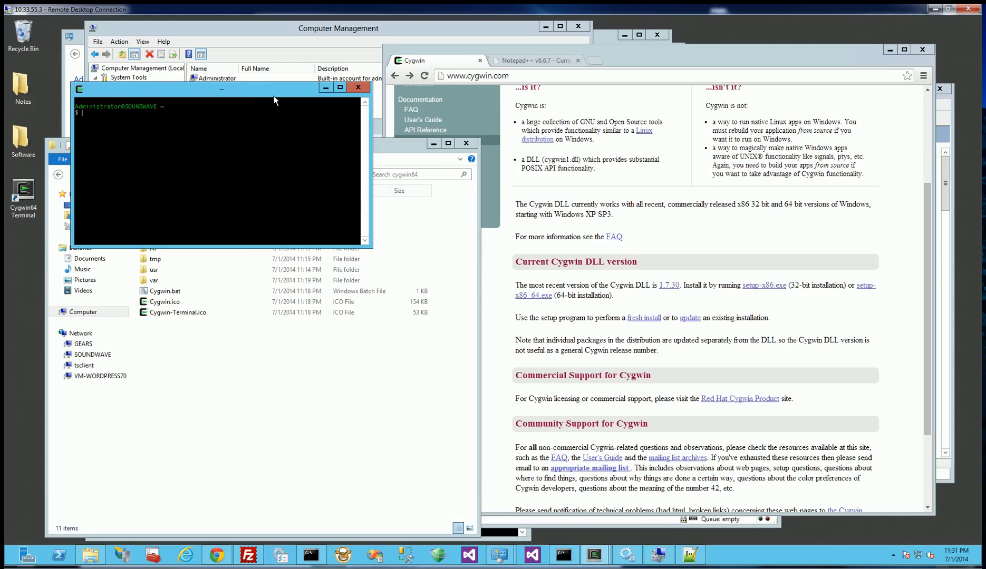
pyautogui.moveTo(256, 87); pyautogui.dragTo(585, 215)
pyautogui.moveTo(585, 281); pyautogui.dragTo(585, 285)
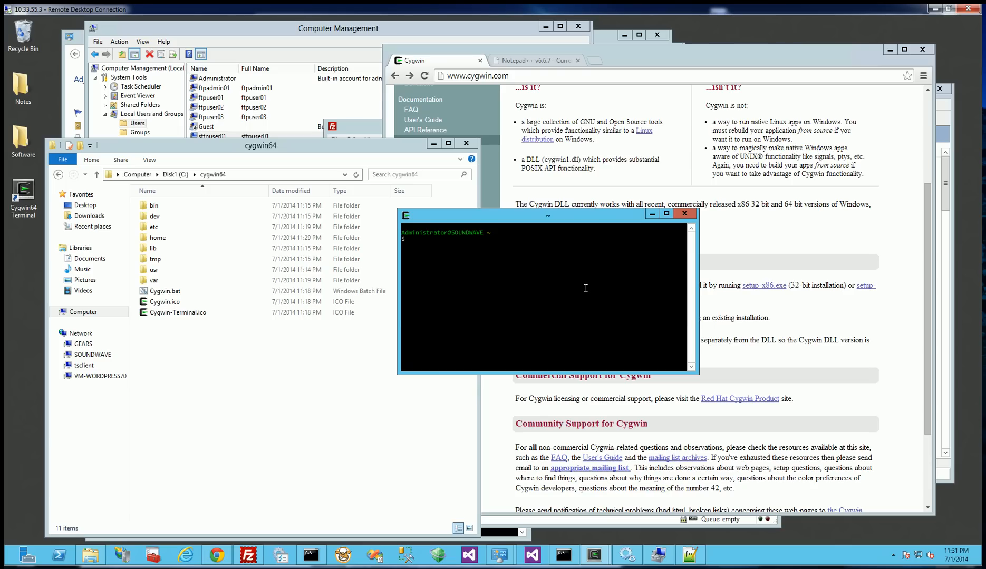
# Switch to Services and select the CYGWIN sshd service to review its status.
pyautogui.click(636, 558)
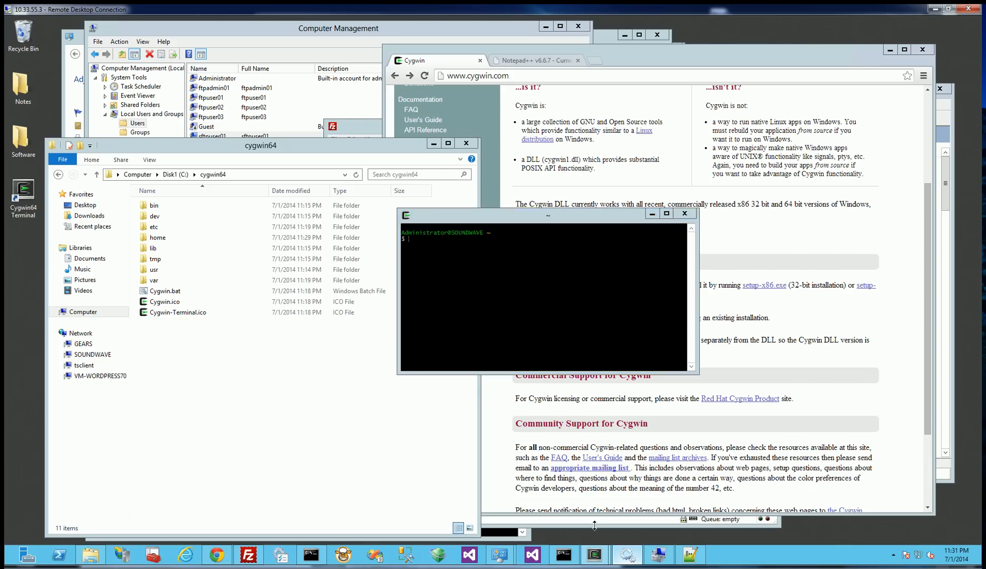
pyautogui.click(562, 357)
pyautogui.click(562, 347)
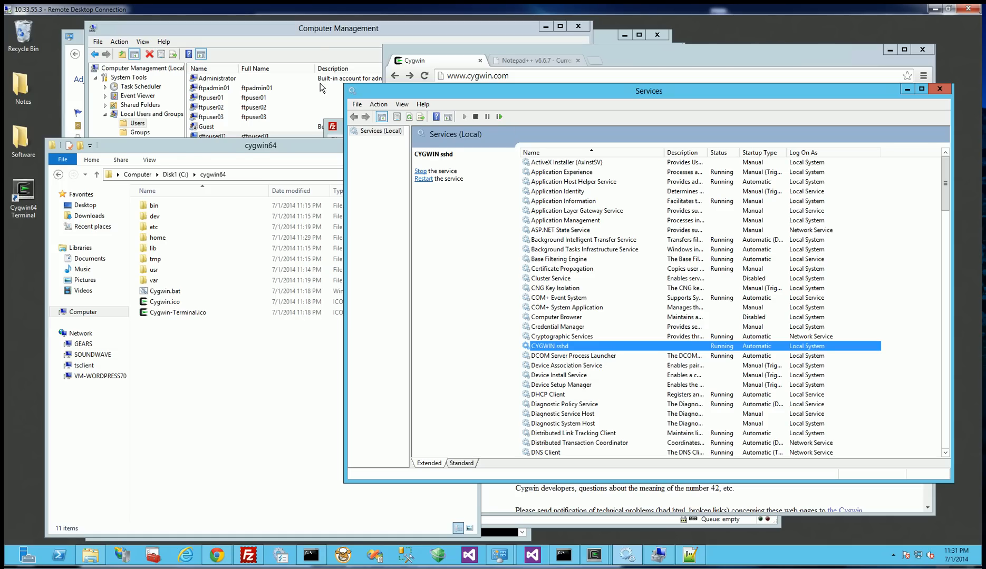
# Switch to Computer Management and point out the sftpuser01 account among the local users.
pyautogui.click(315, 45)
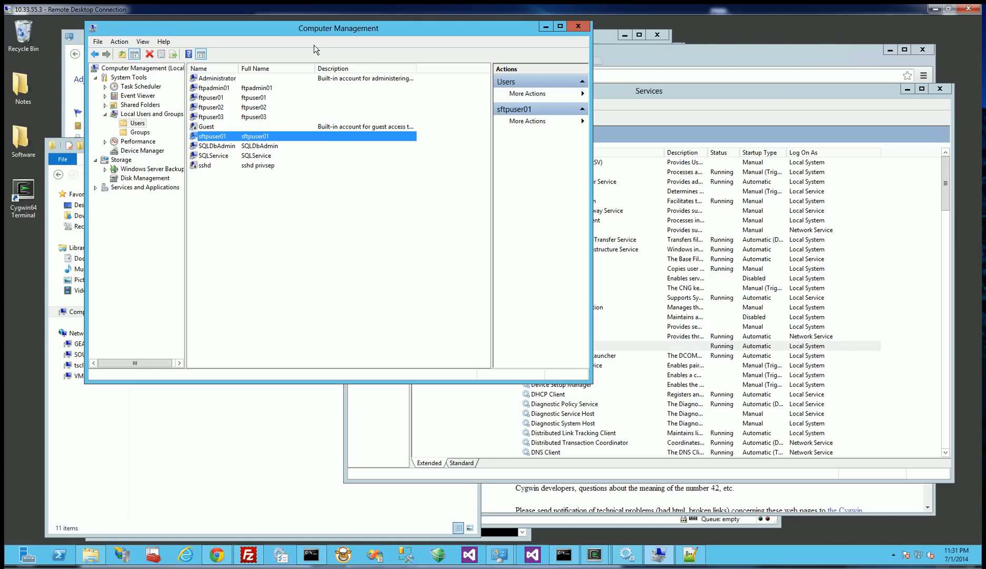
pyautogui.click(269, 194)
pyautogui.click(232, 137)
# Review the mkpasswd commands in the earlier Cygwin terminal and select the passwd file in C:\cygwin64\etc in File Explorer.
pyautogui.click(378, 506)
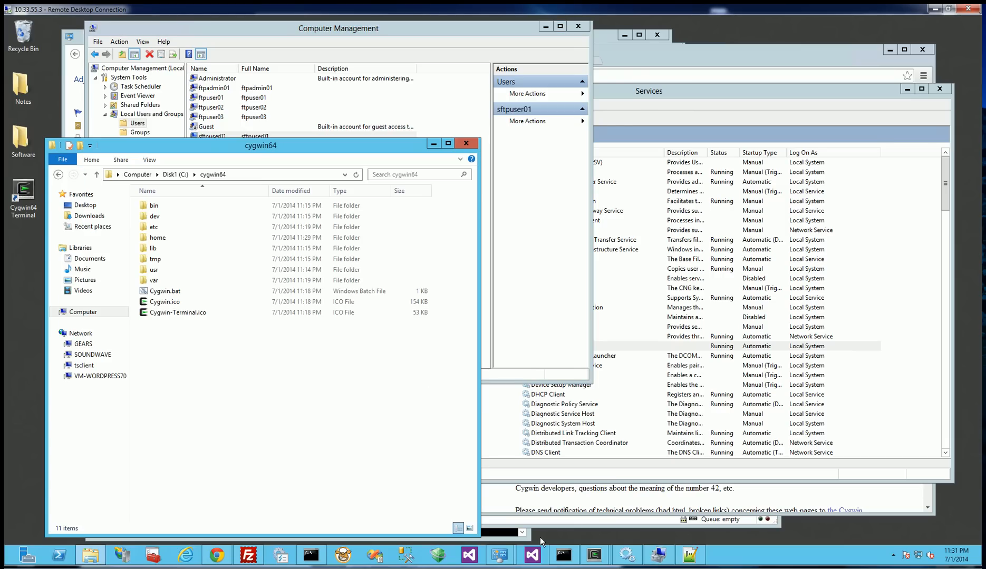
pyautogui.click(594, 554)
pyautogui.click(561, 516)
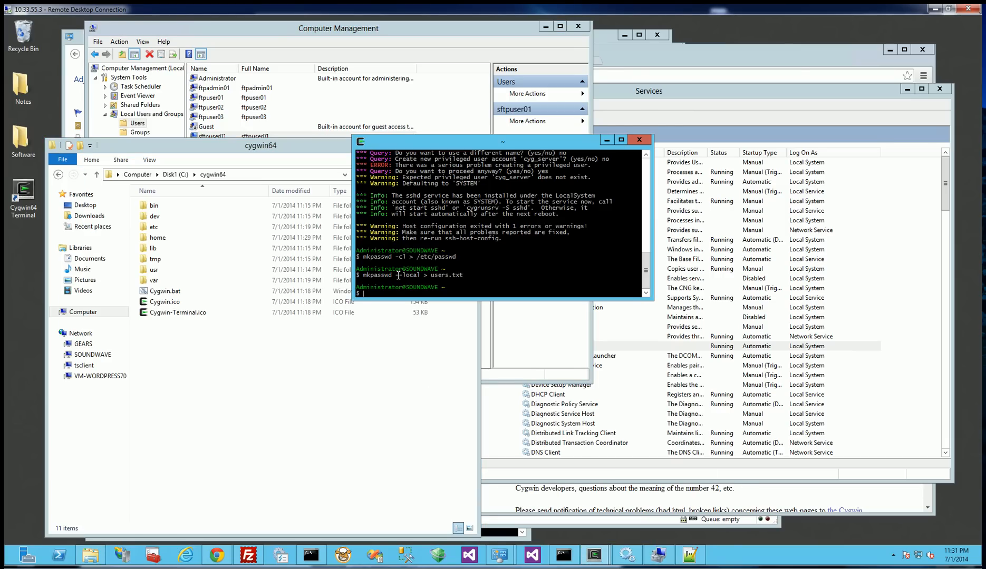
pyautogui.click(156, 230)
pyautogui.doubleClick(156, 230)
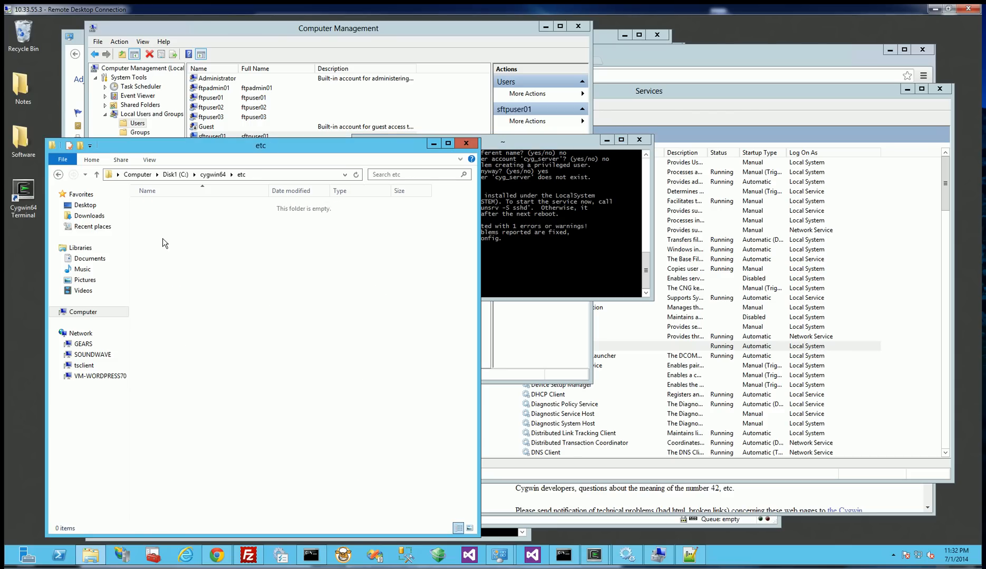
pyautogui.click(162, 464)
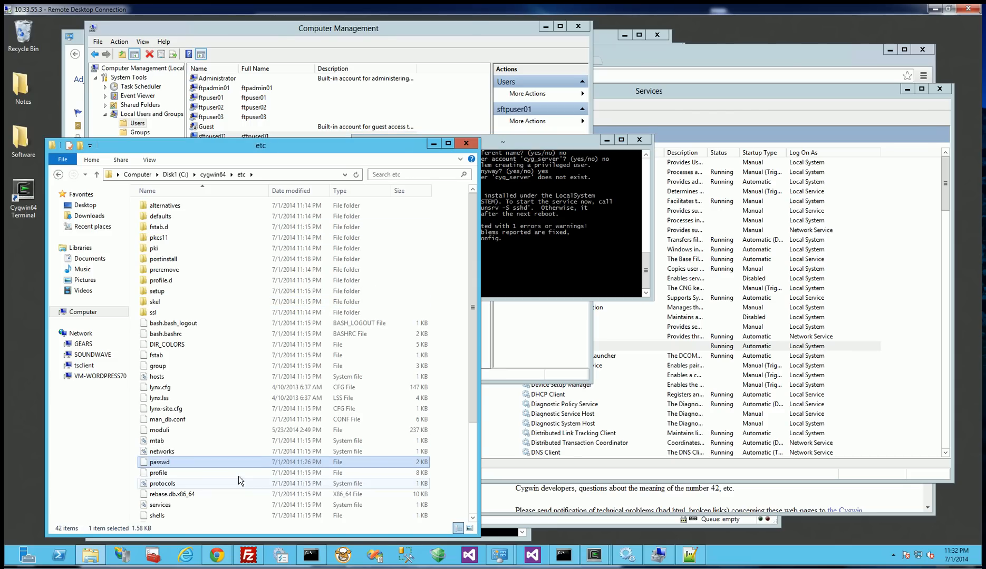